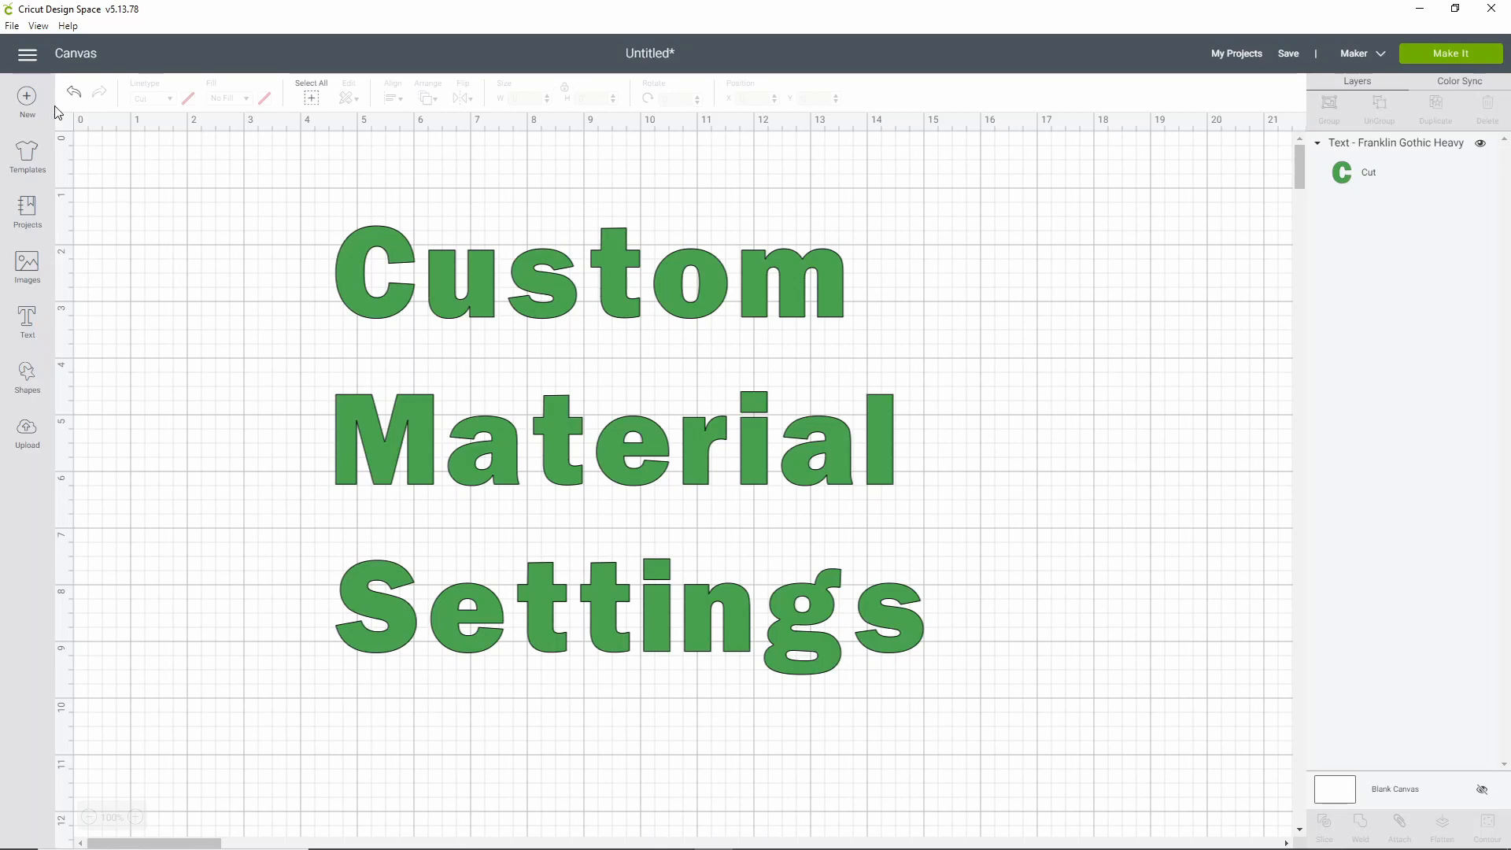
Open Manage Custom Materials from the main menu and expand the Cricut device list
left_click(28, 56)
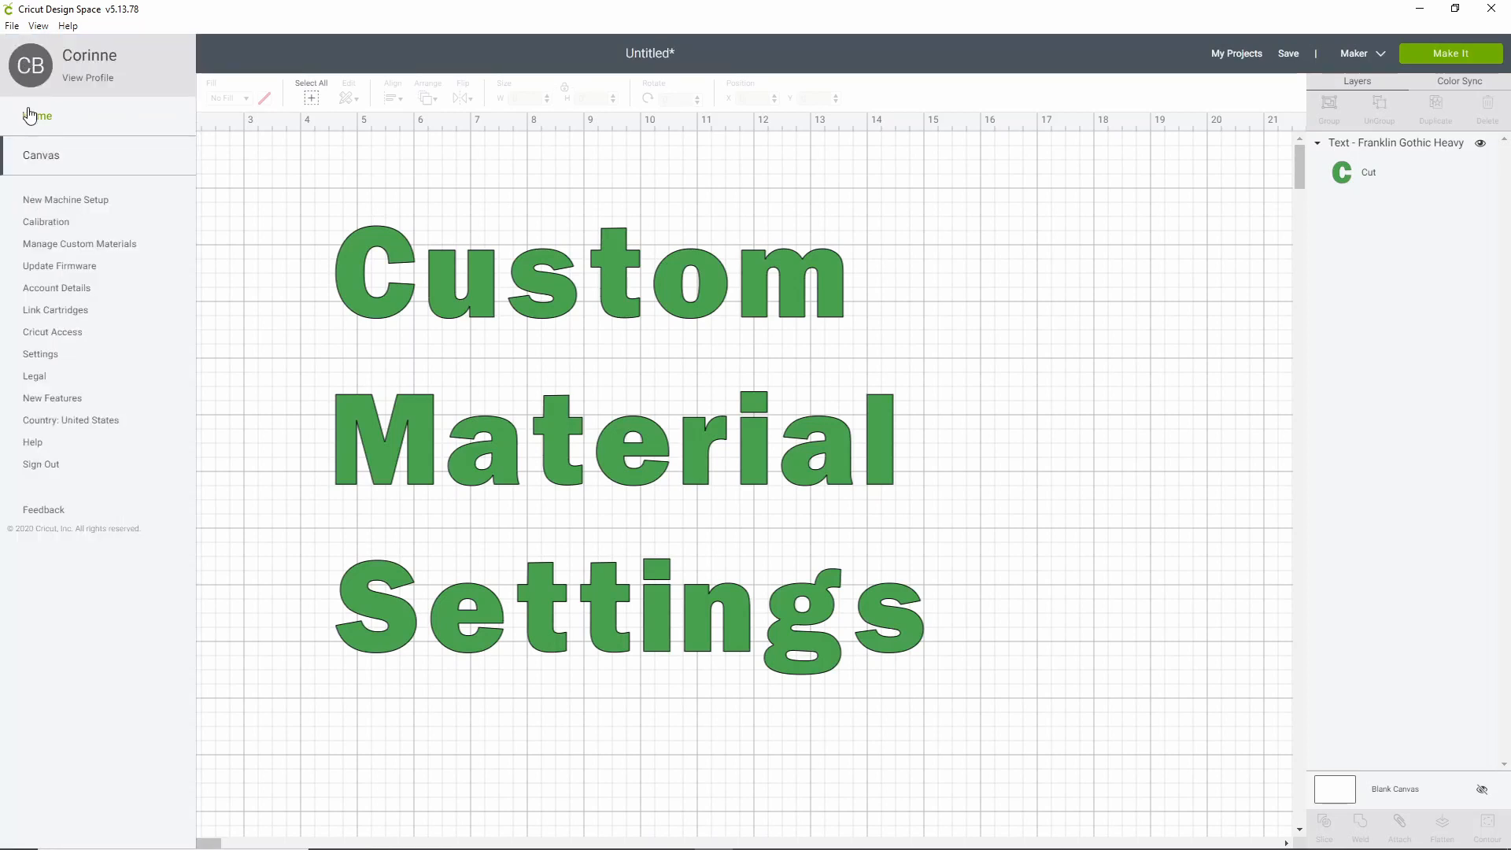
left_click(82, 250)
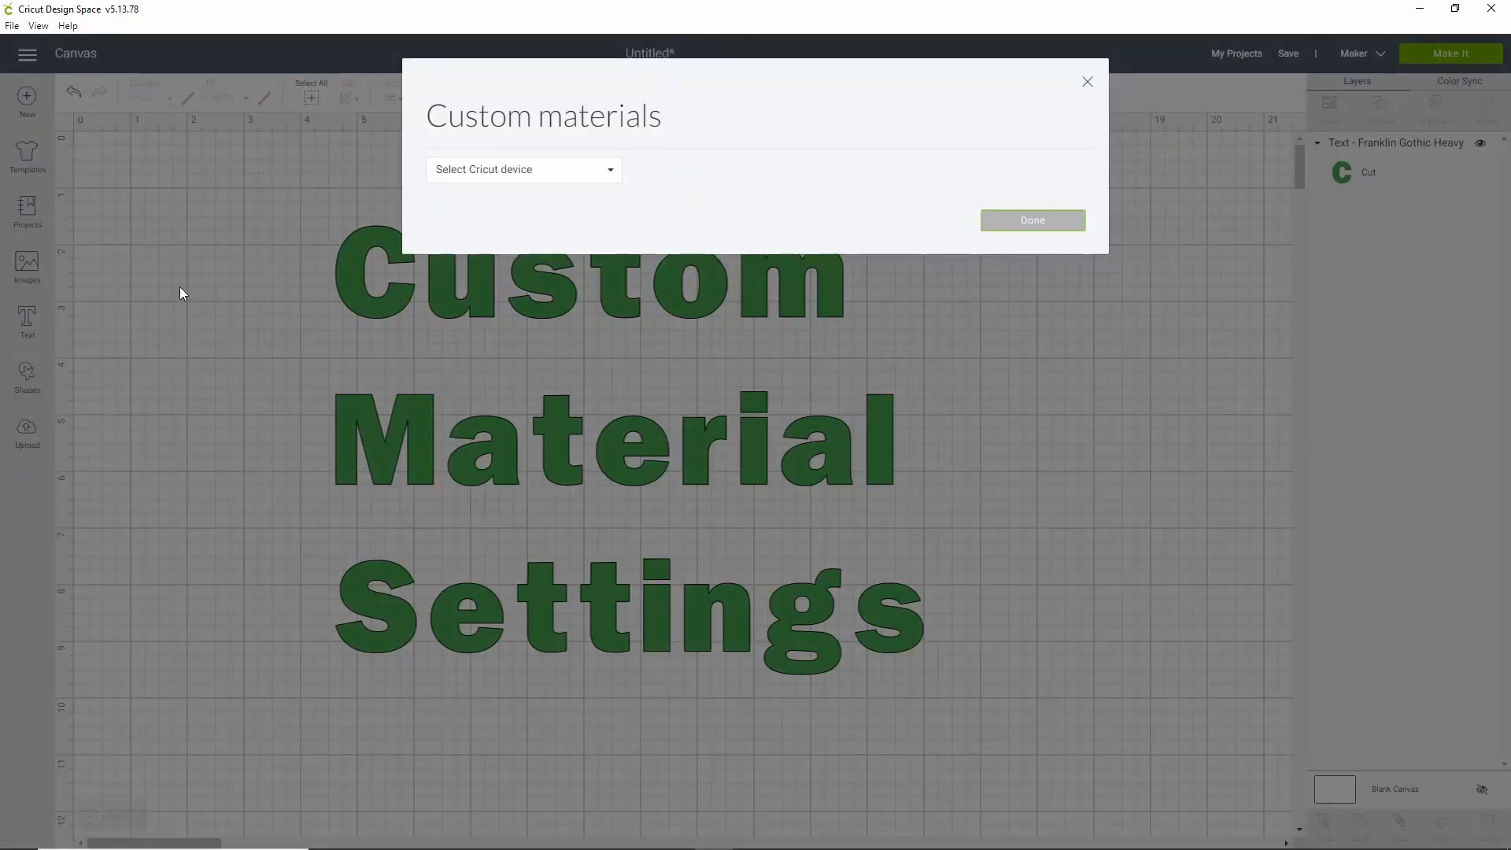
left_click(610, 181)
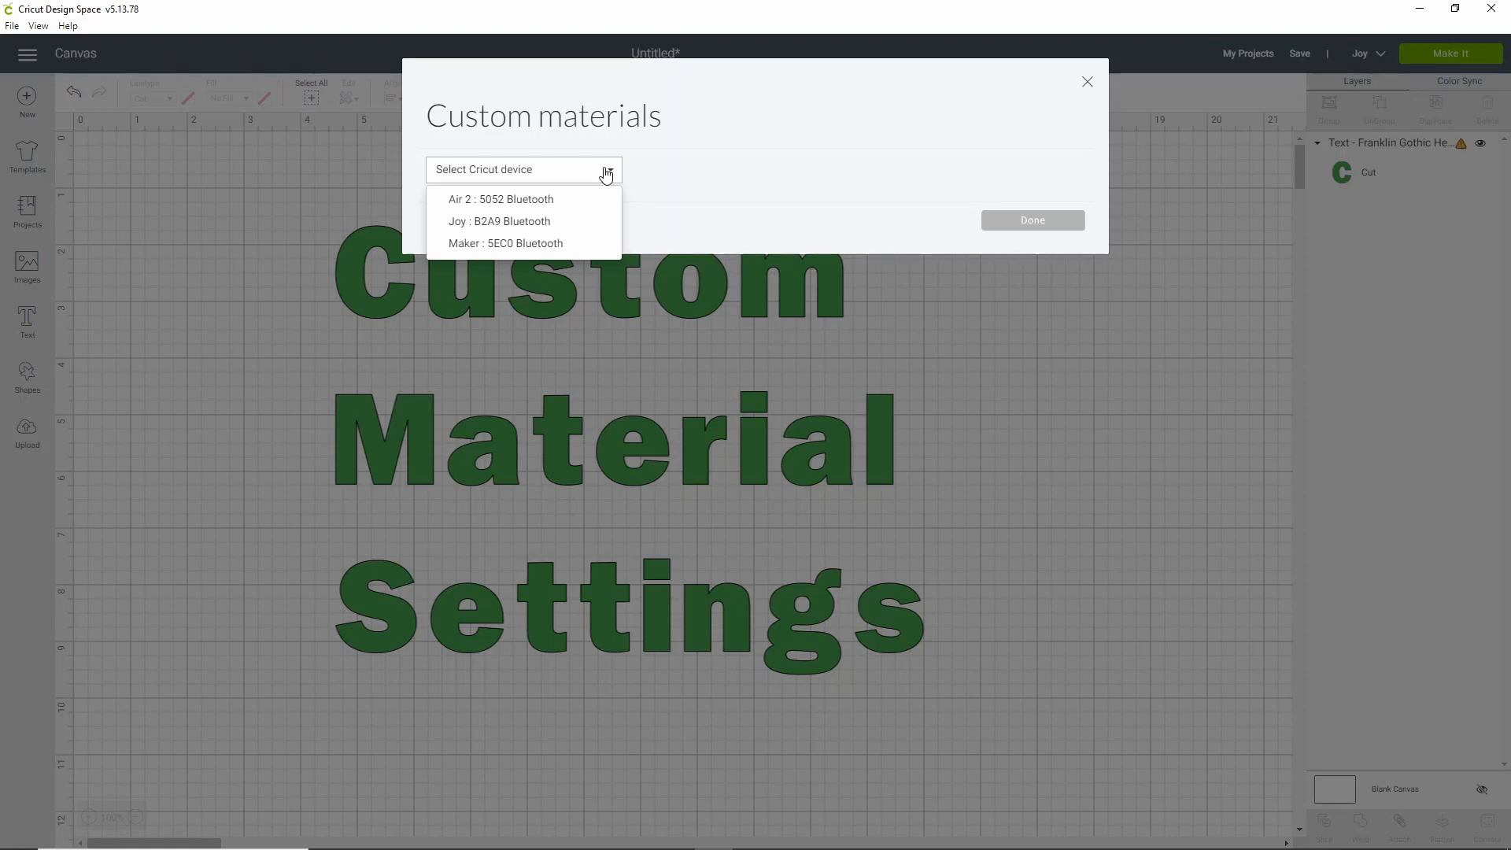
Load the Joy materials, check Glitter Iron-On's settings without changes, and scroll to the list's end
left_click(484, 223)
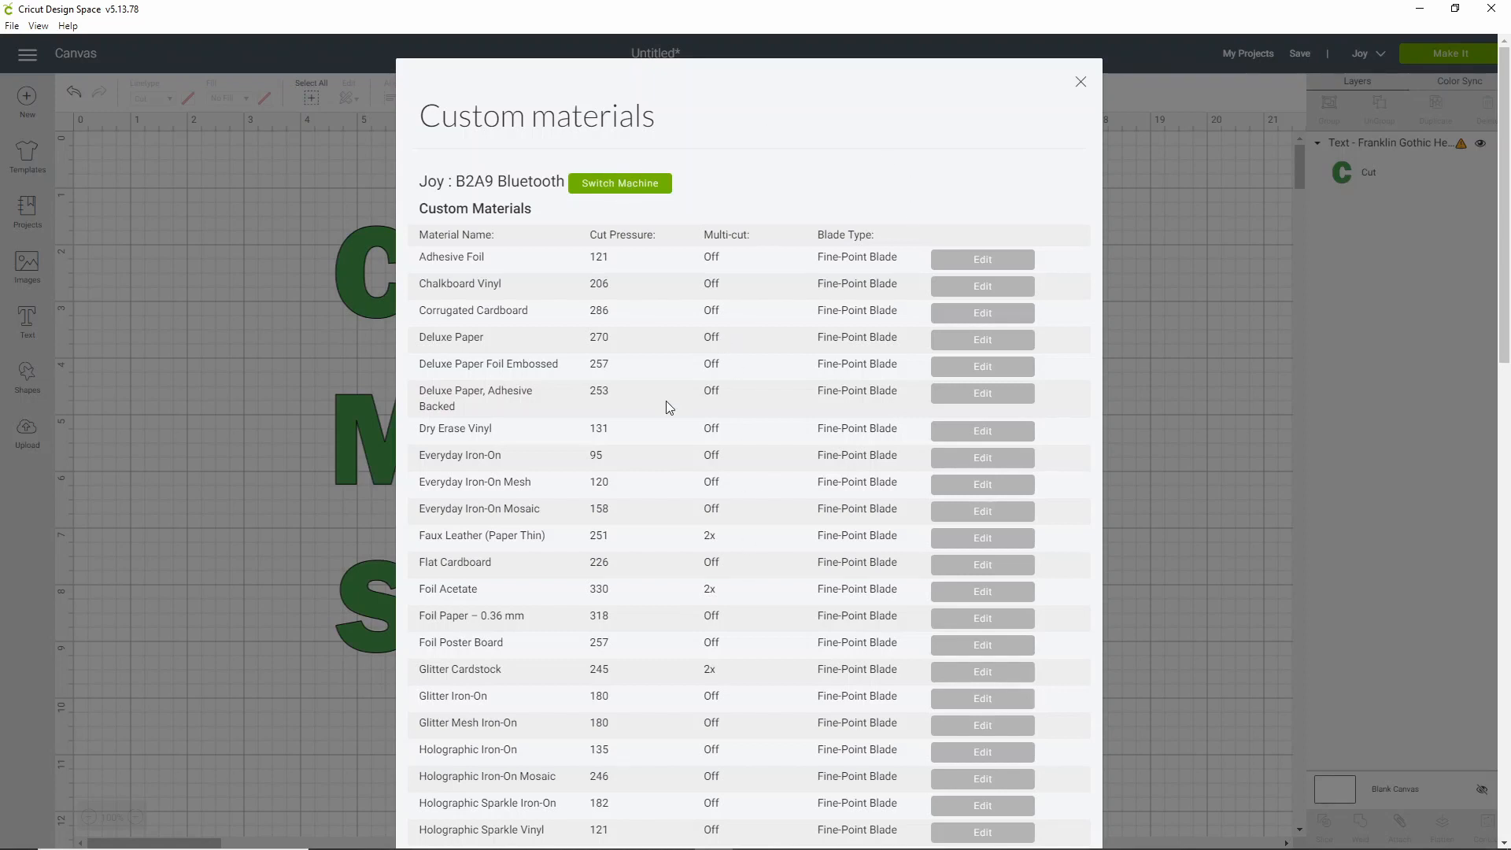
scroll(669, 403, "down", 5)
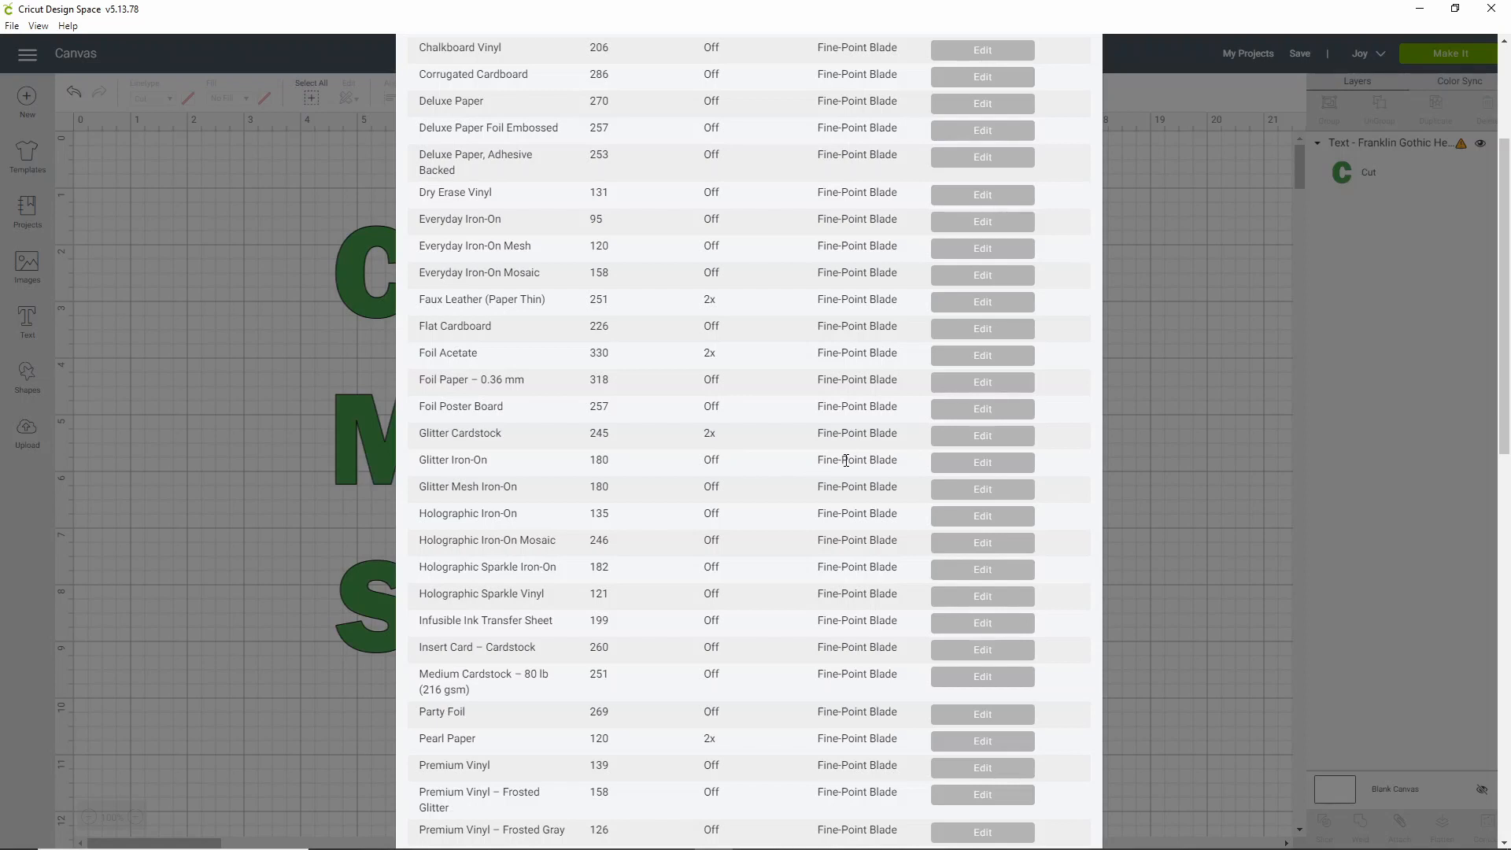
left_click(938, 463)
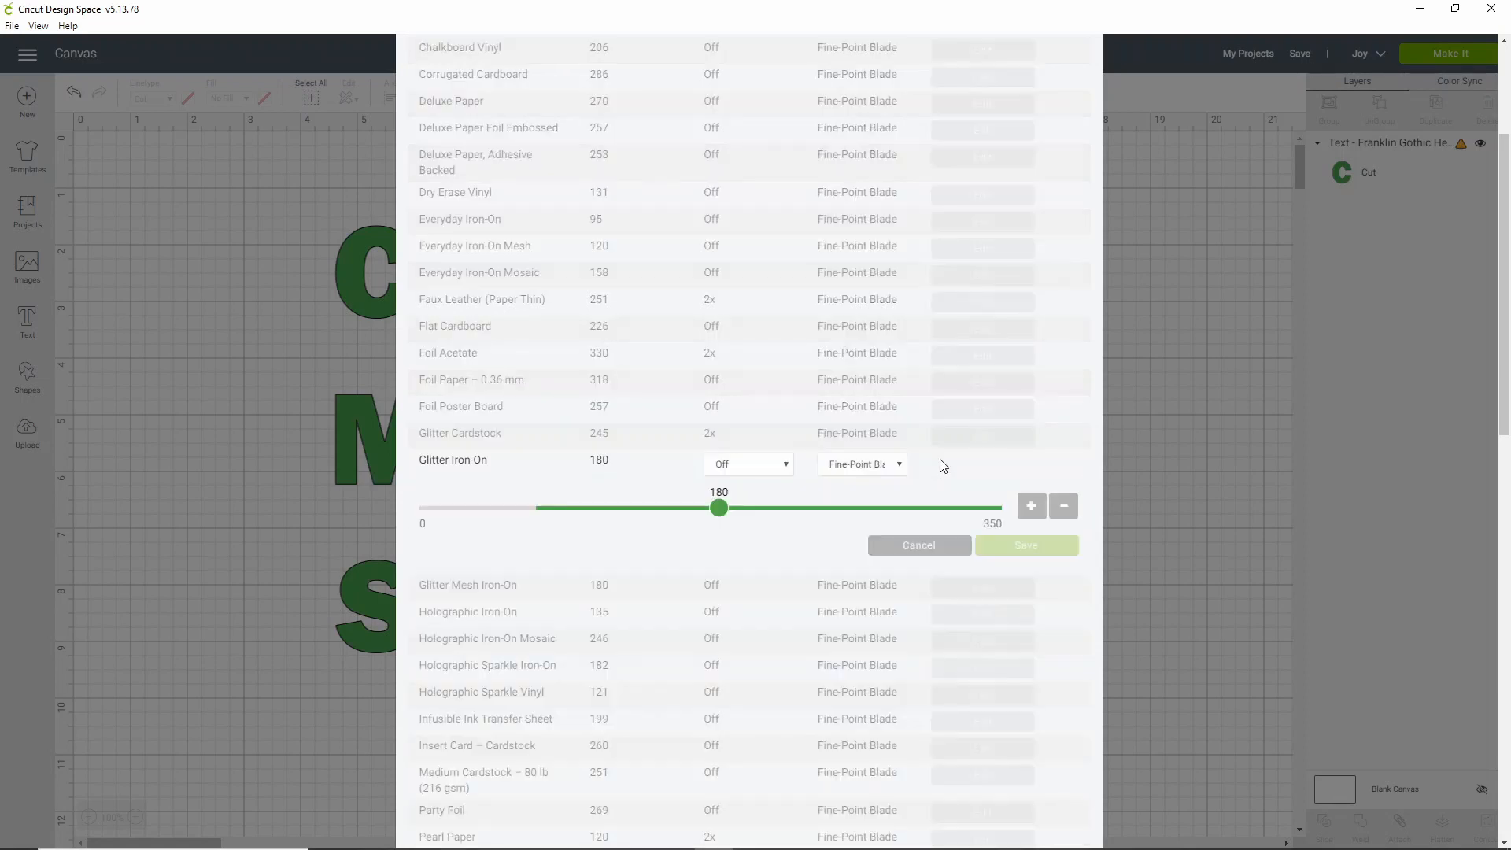
left_click(912, 549)
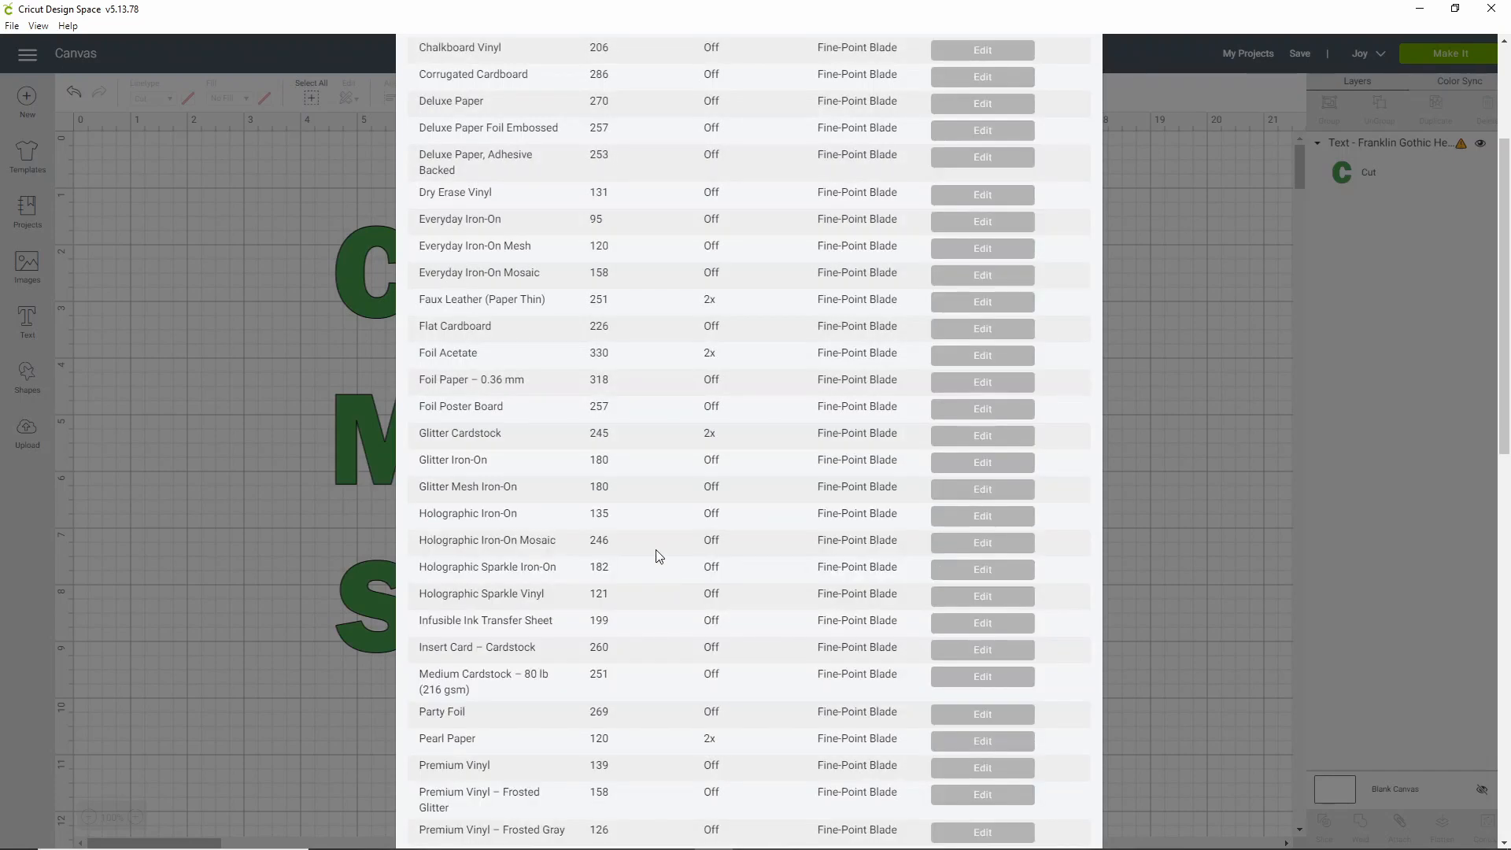
scroll(659, 557, "down", 10)
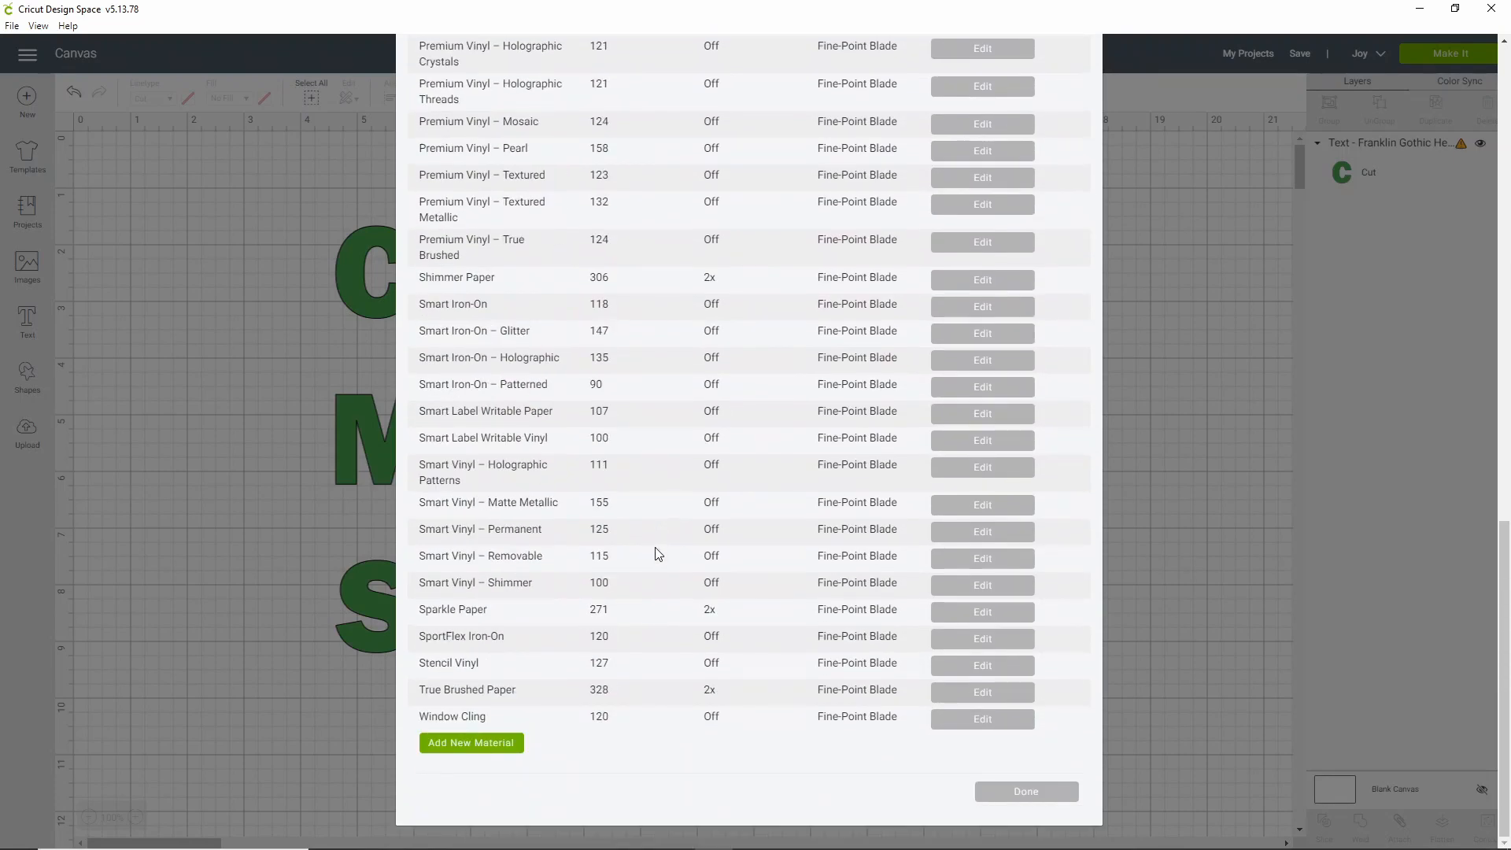
Add a new Joy custom material named 'Glitter iron on CUSTOM'
left_click(472, 747)
left_click(492, 813)
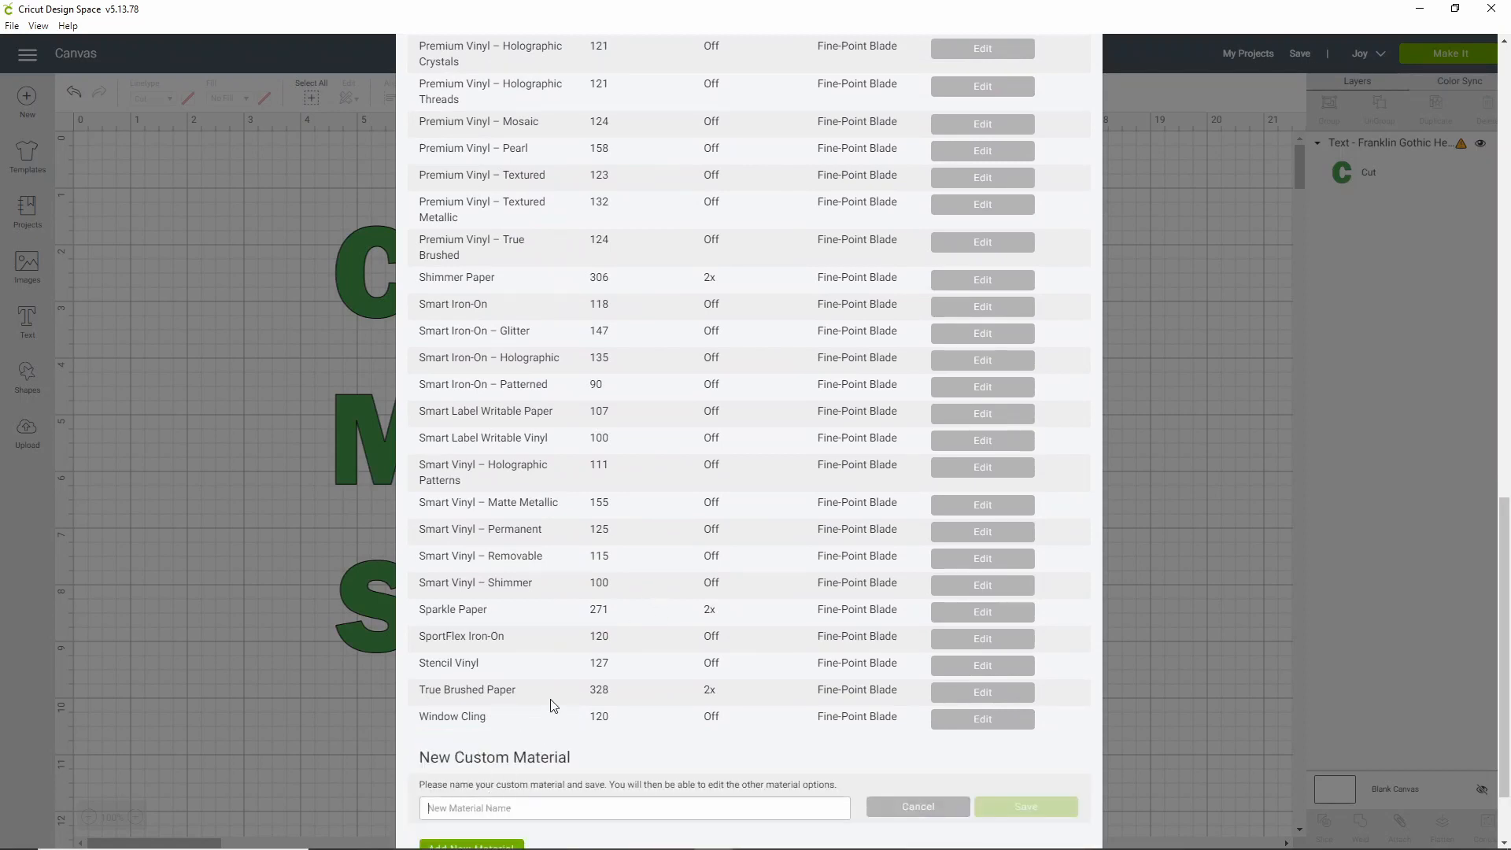
scroll(554, 706, "down", 2)
type("G")
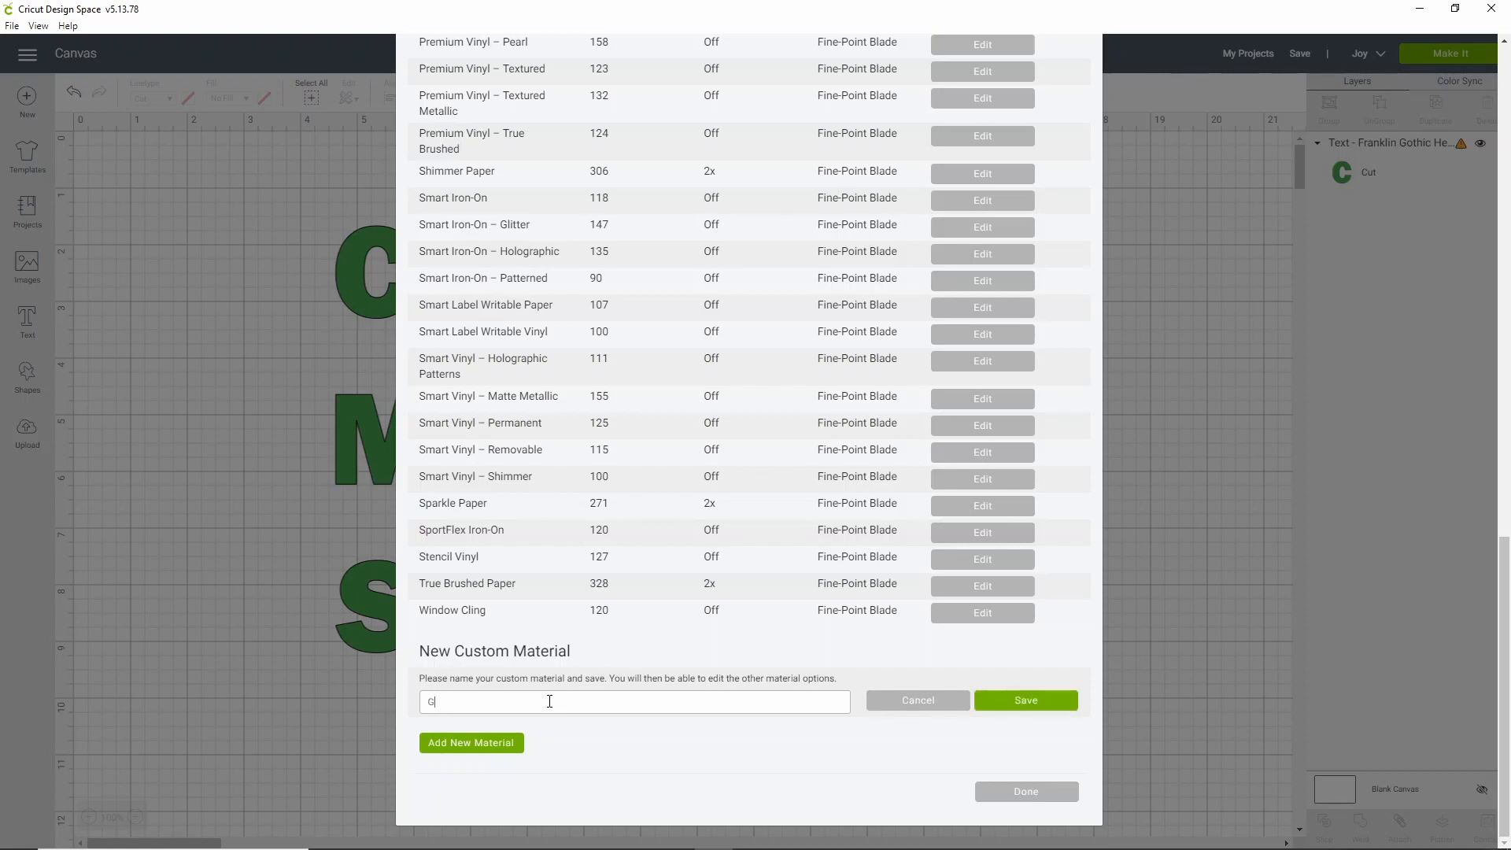
type("litter iron on CUSTOM")
Save the new material name and keep multi-cut Off with the Fine-Point Blade
left_click(995, 706)
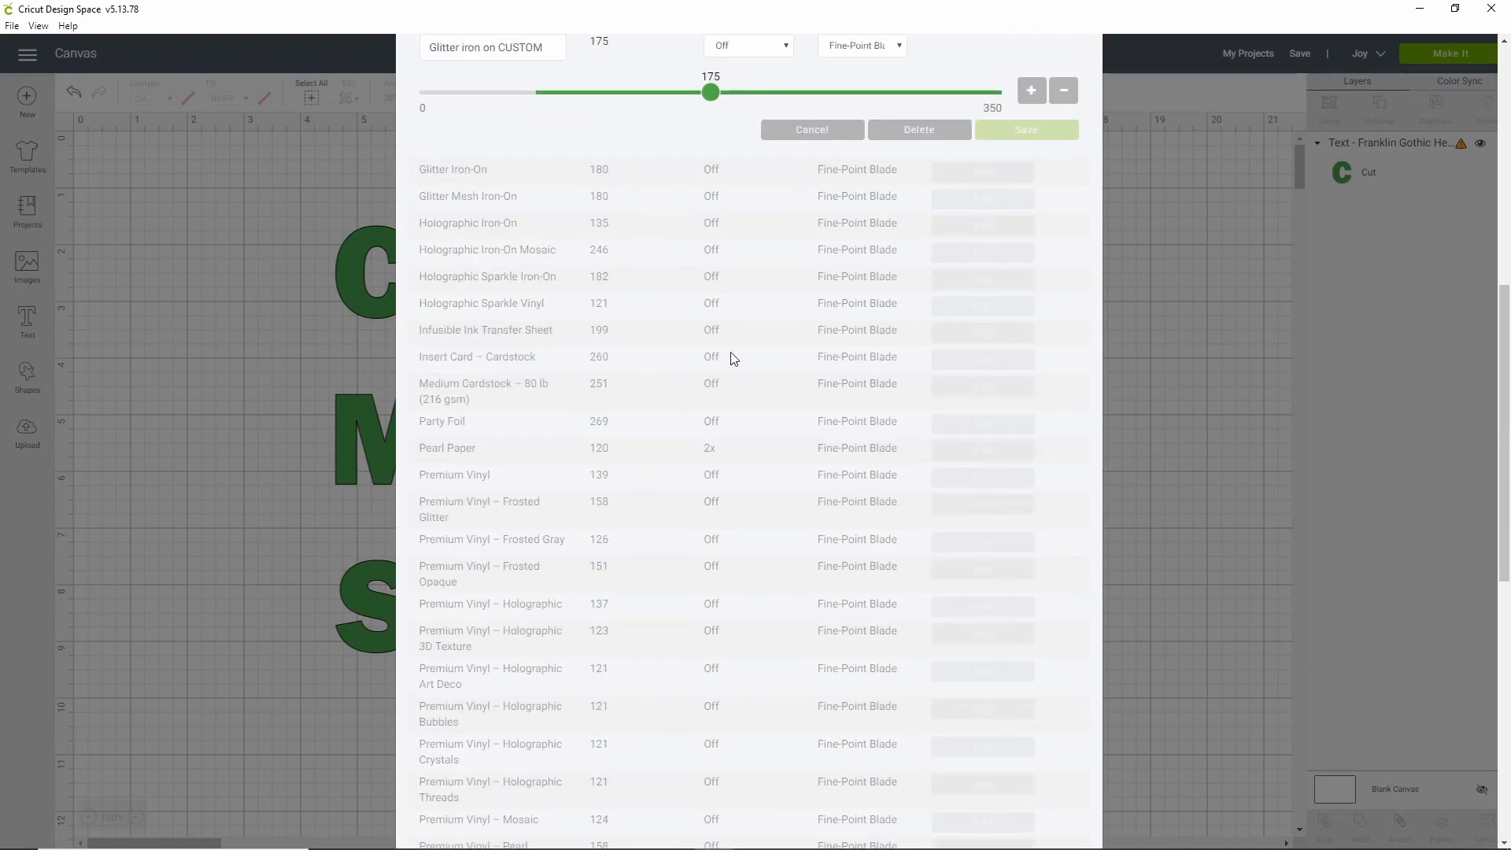
scroll(732, 362, "up", 2)
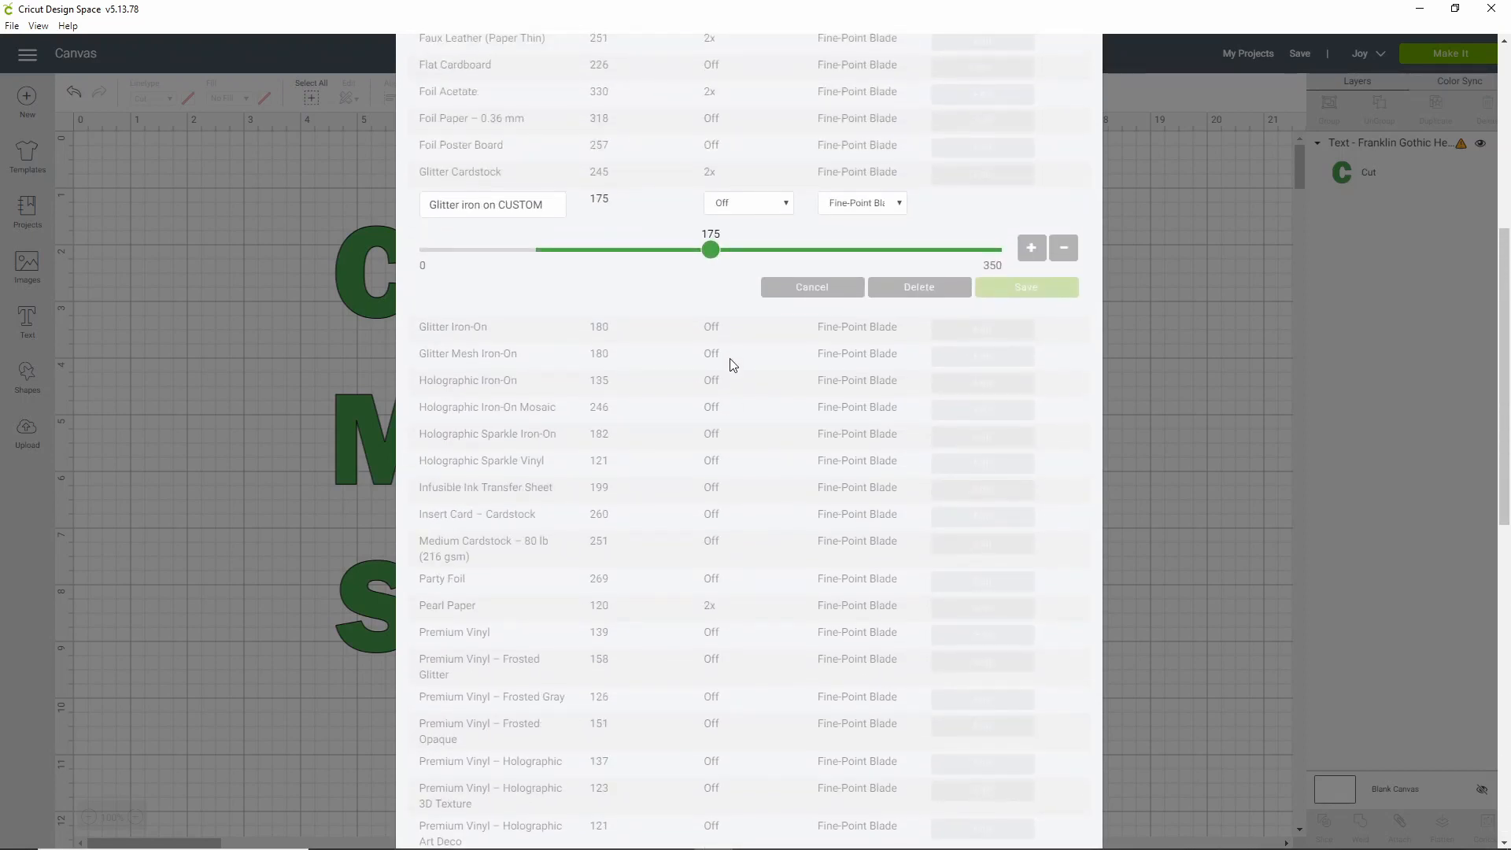
scroll(746, 334, "up", 1)
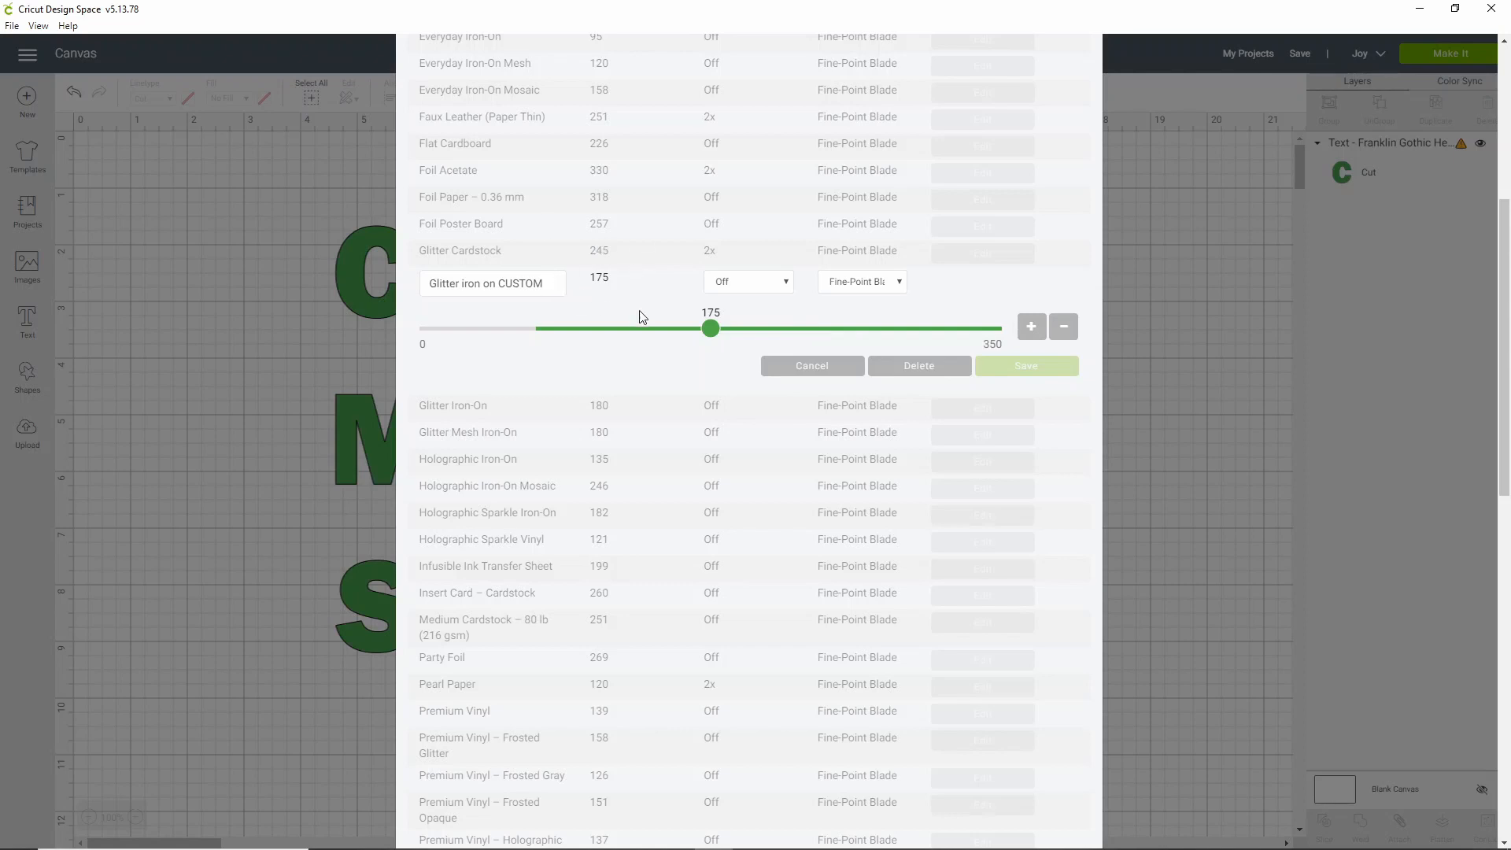
left_click(734, 288)
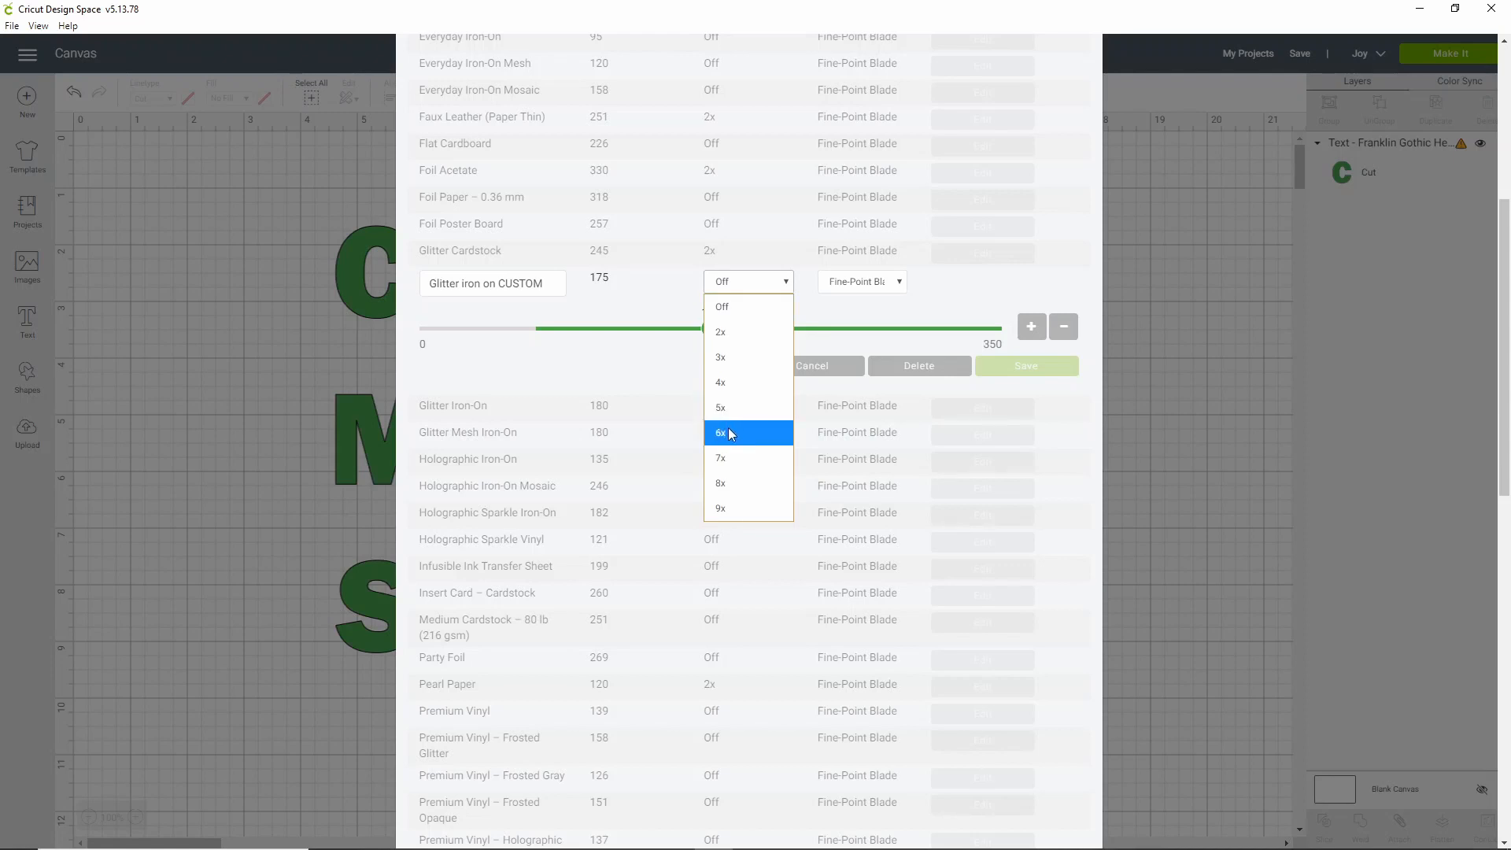
left_click(842, 314)
left_click(857, 290)
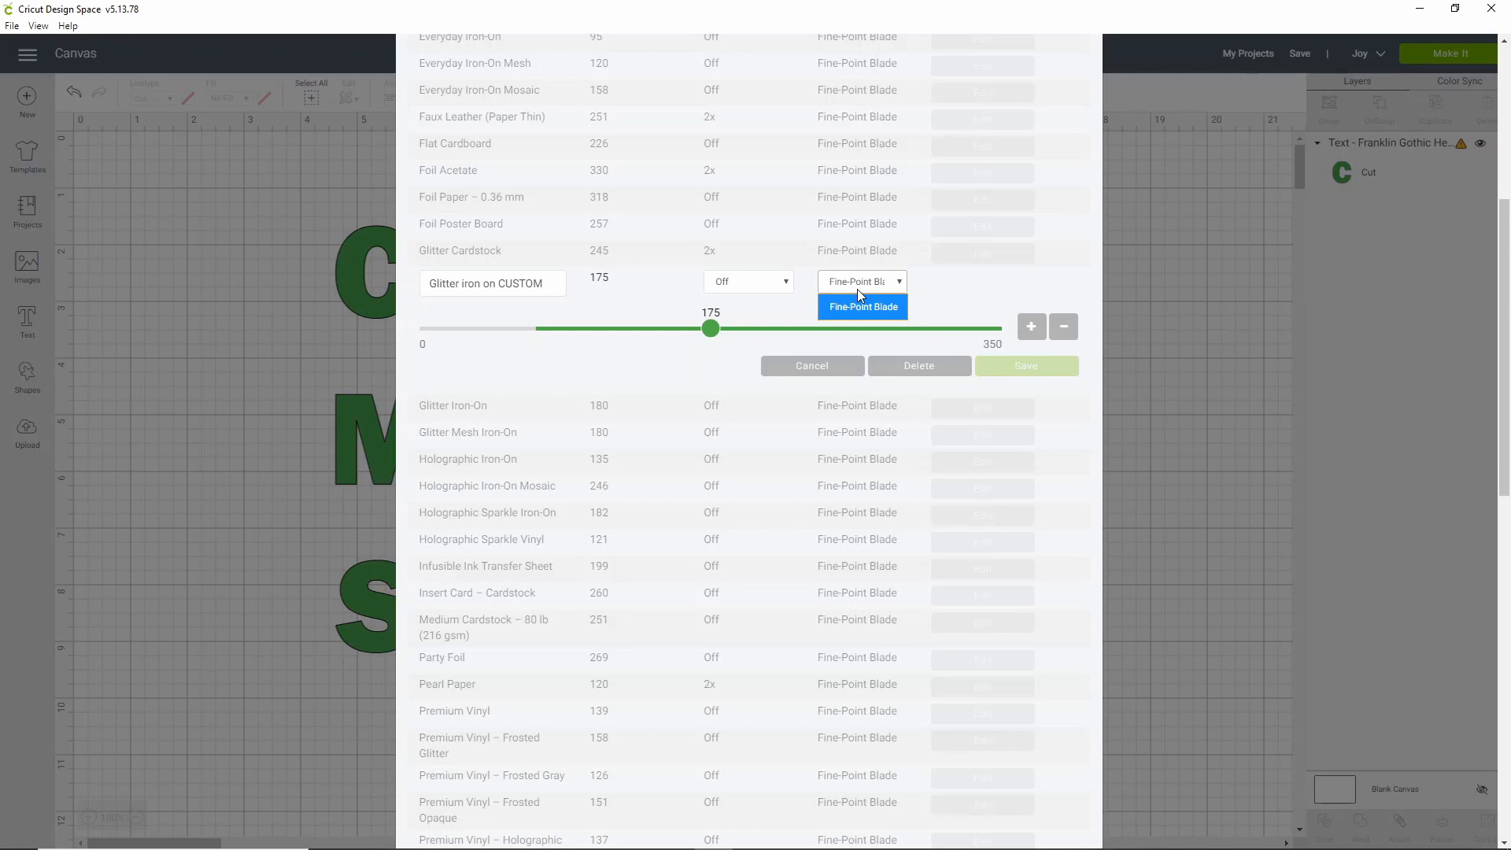
left_click(643, 292)
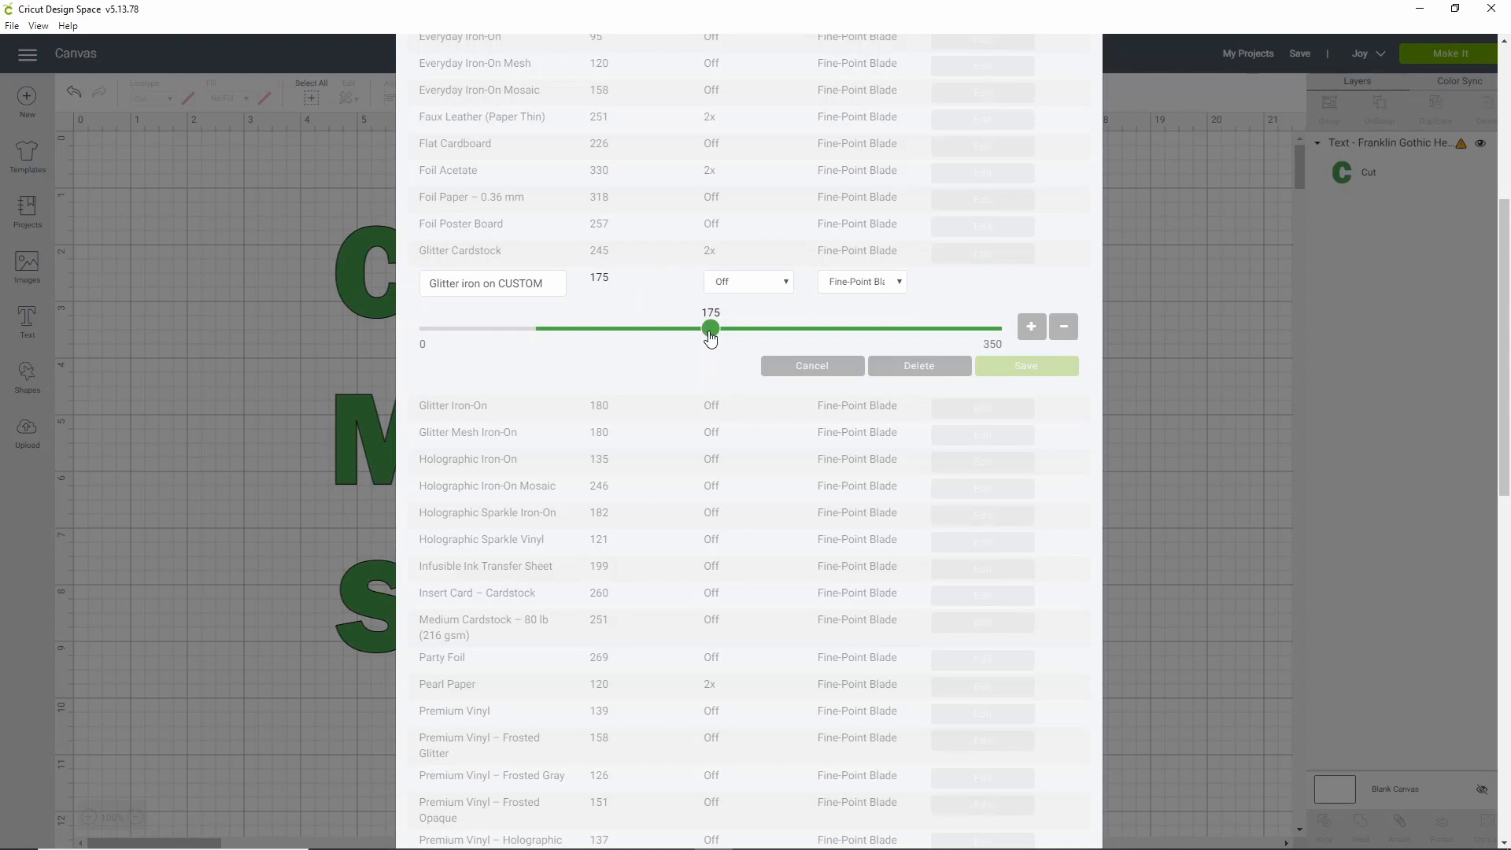
Set Glitter iron on CUSTOM's cut pressure to 230, save it, and close the manager
left_click_drag(711, 339, 800, 337)
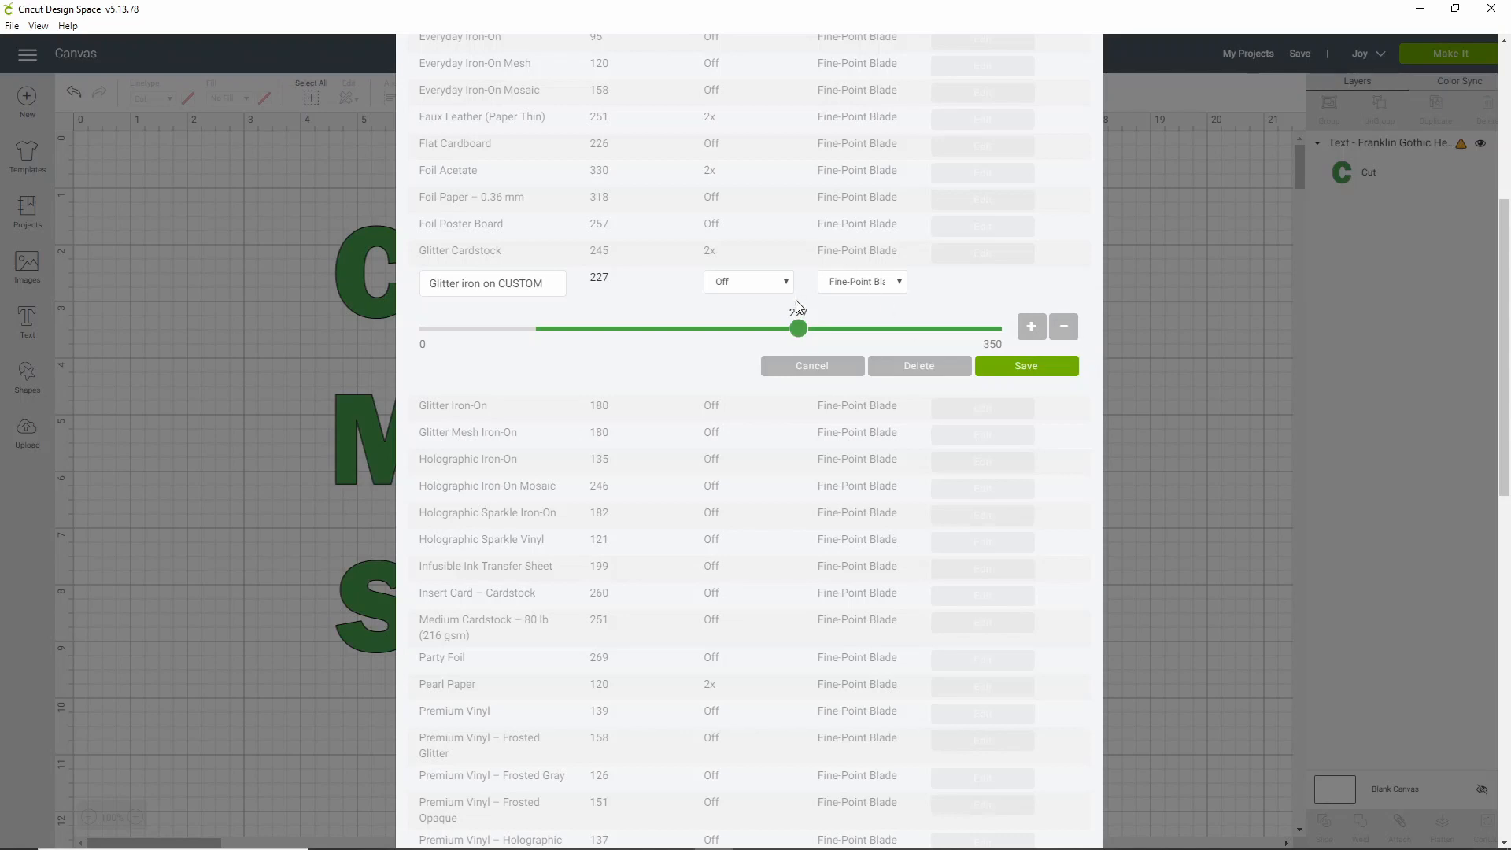
mouse_move(802, 337)
left_mouse_down()
mouse_move(839, 343)
mouse_move(803, 338)
left_mouse_up()
double_click(1033, 333)
left_click(1060, 334)
left_click(1059, 334)
left_click(1055, 335)
left_click(1034, 331)
left_click(1029, 332)
left_click(1036, 368)
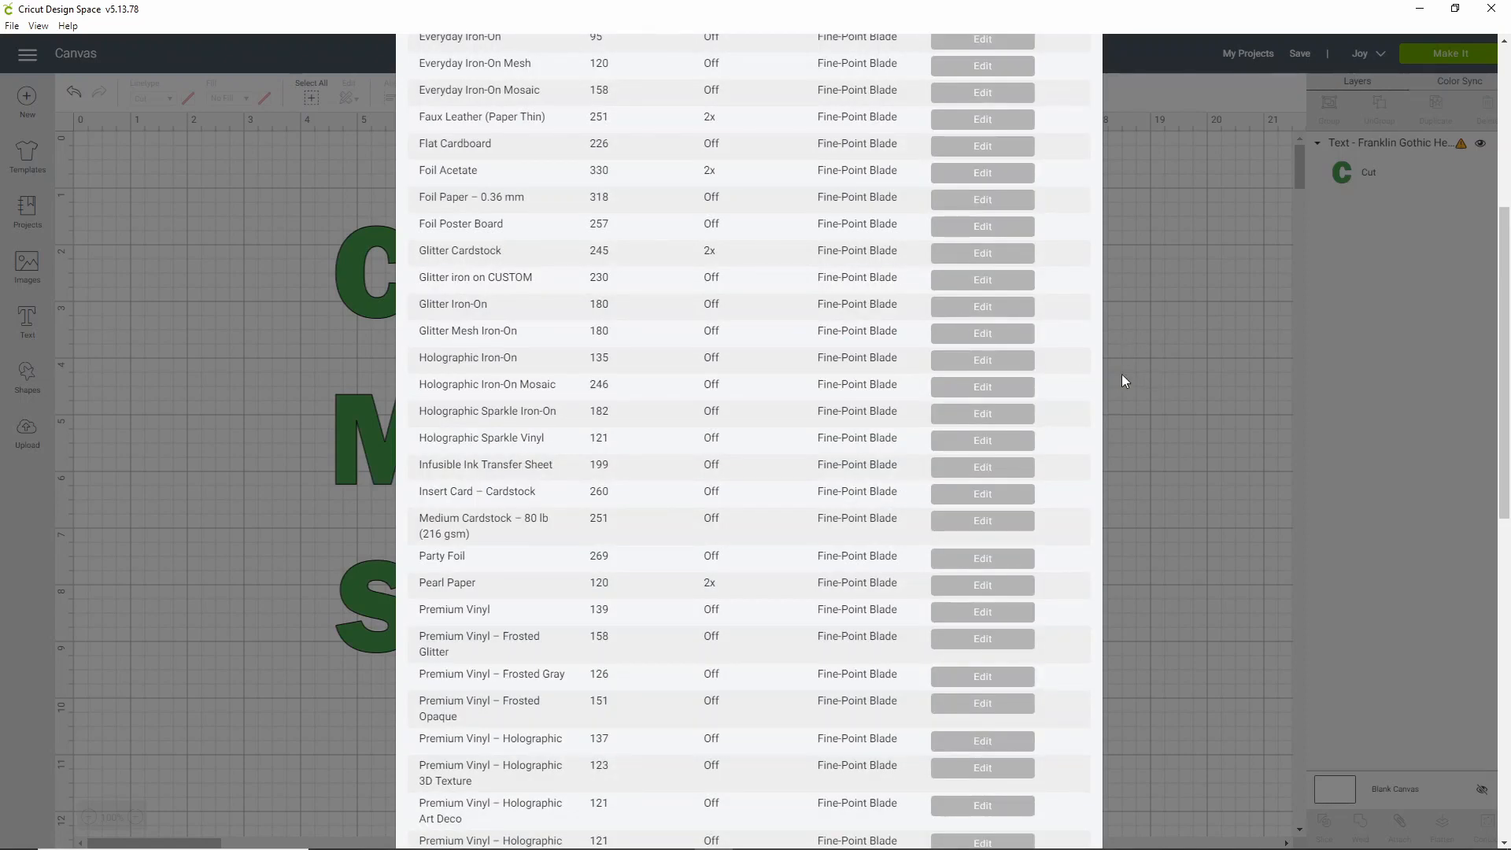
scroll(1121, 375, "down", 10)
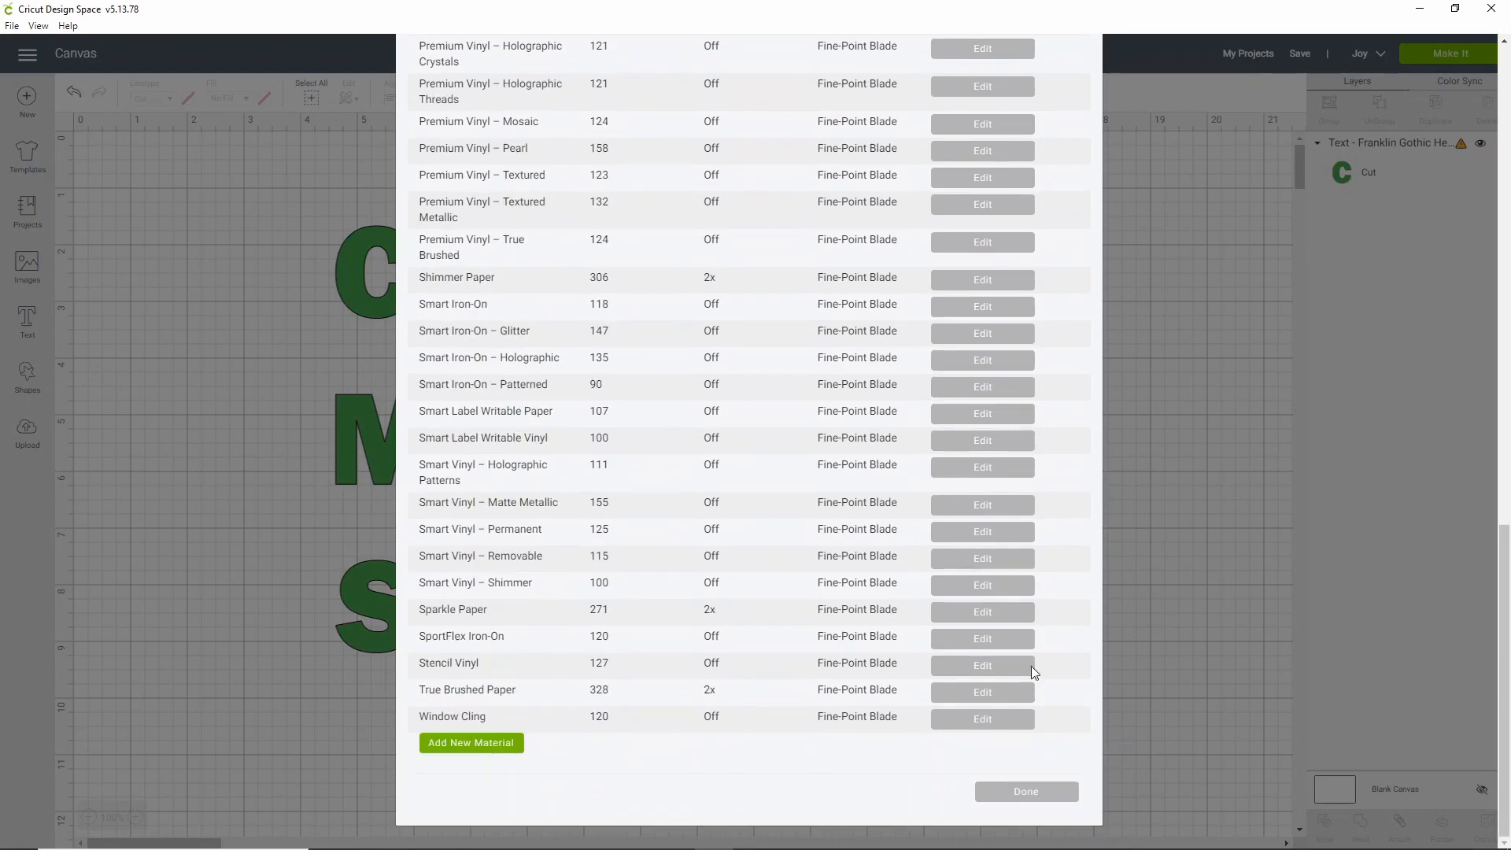
left_click(1029, 792)
Select all the text, shrink it to 4.043 × 3.087 inches, and send it to Make It
key("ctrl+a")
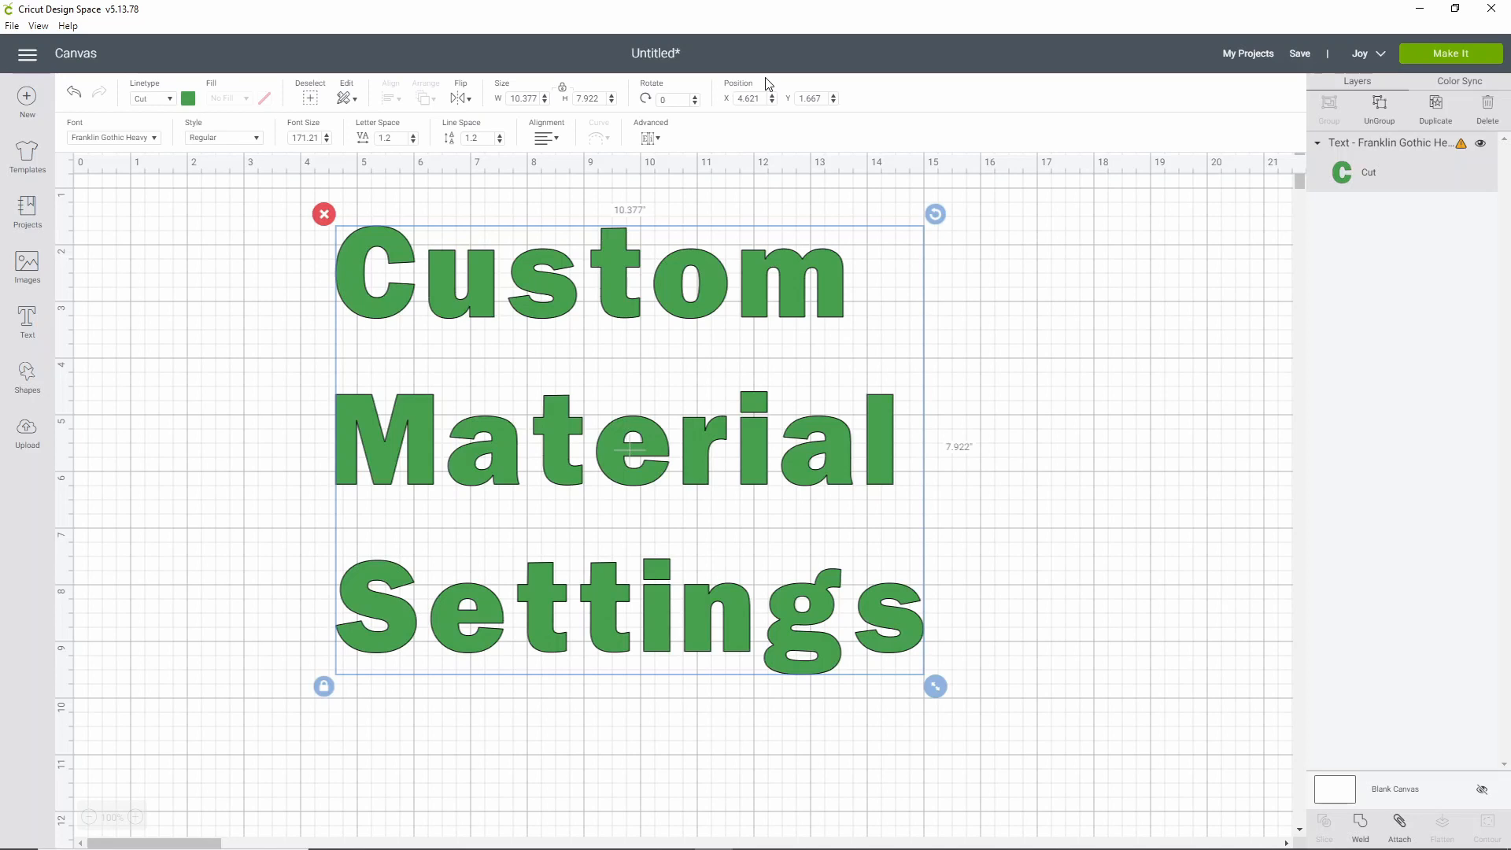
left_click_drag(937, 687, 583, 334)
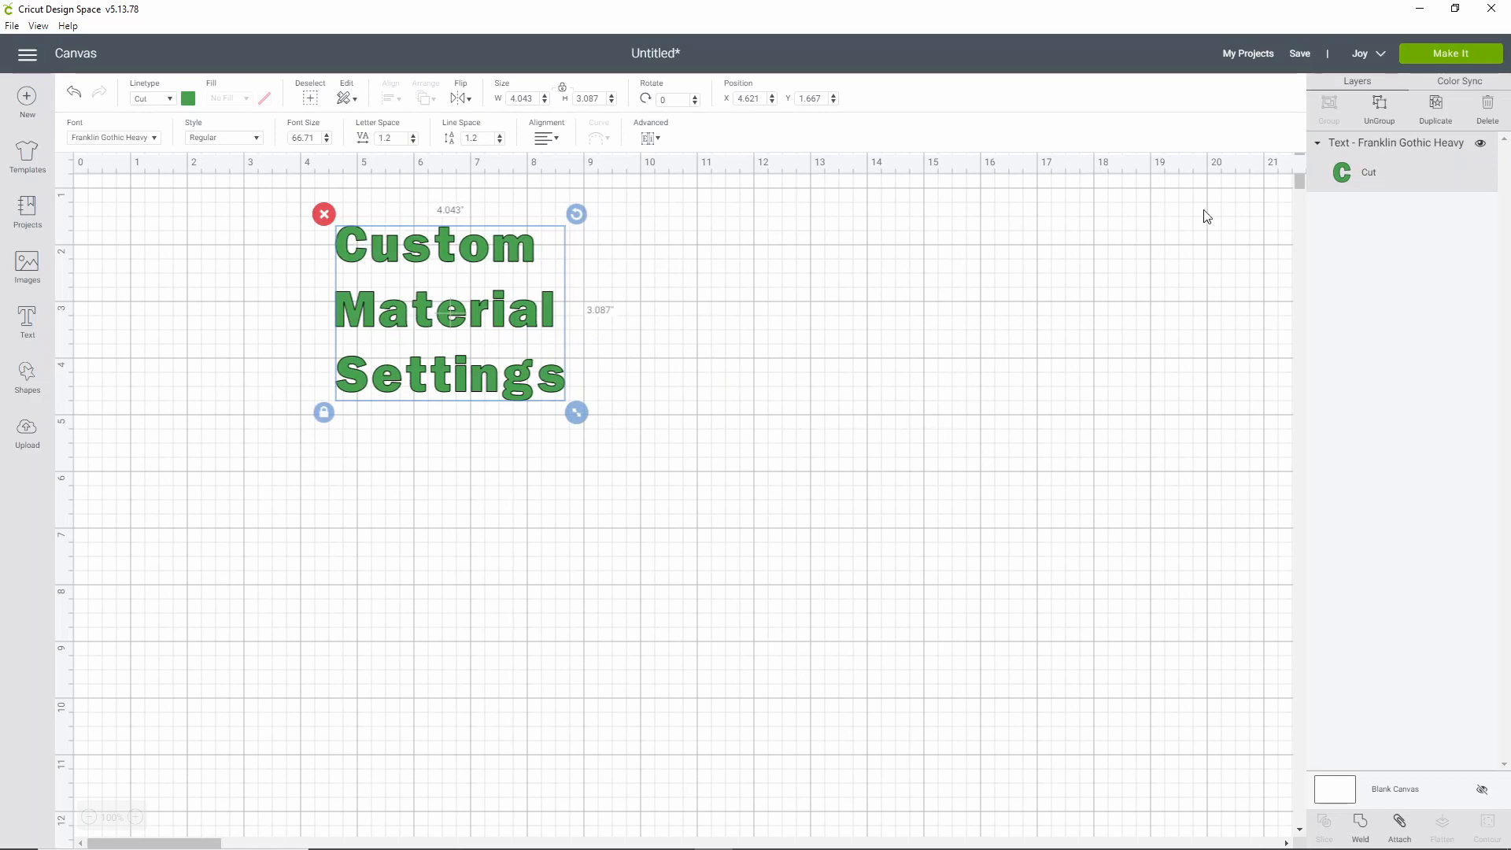
left_click(1443, 57)
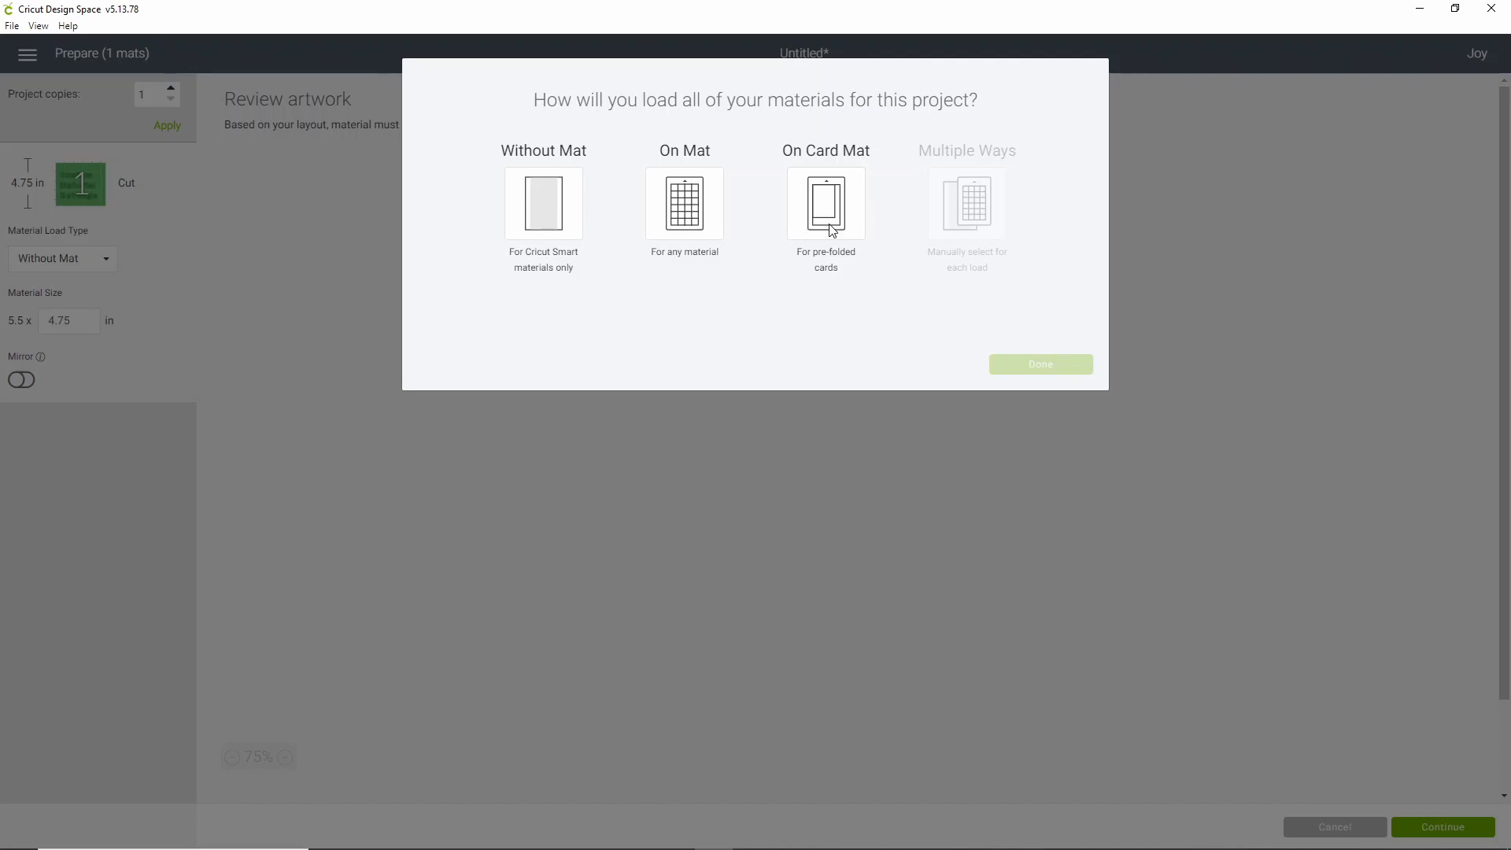
Choose On Mat loading for the 4.5" x 6.5" design and continue to material selection
left_click(676, 185)
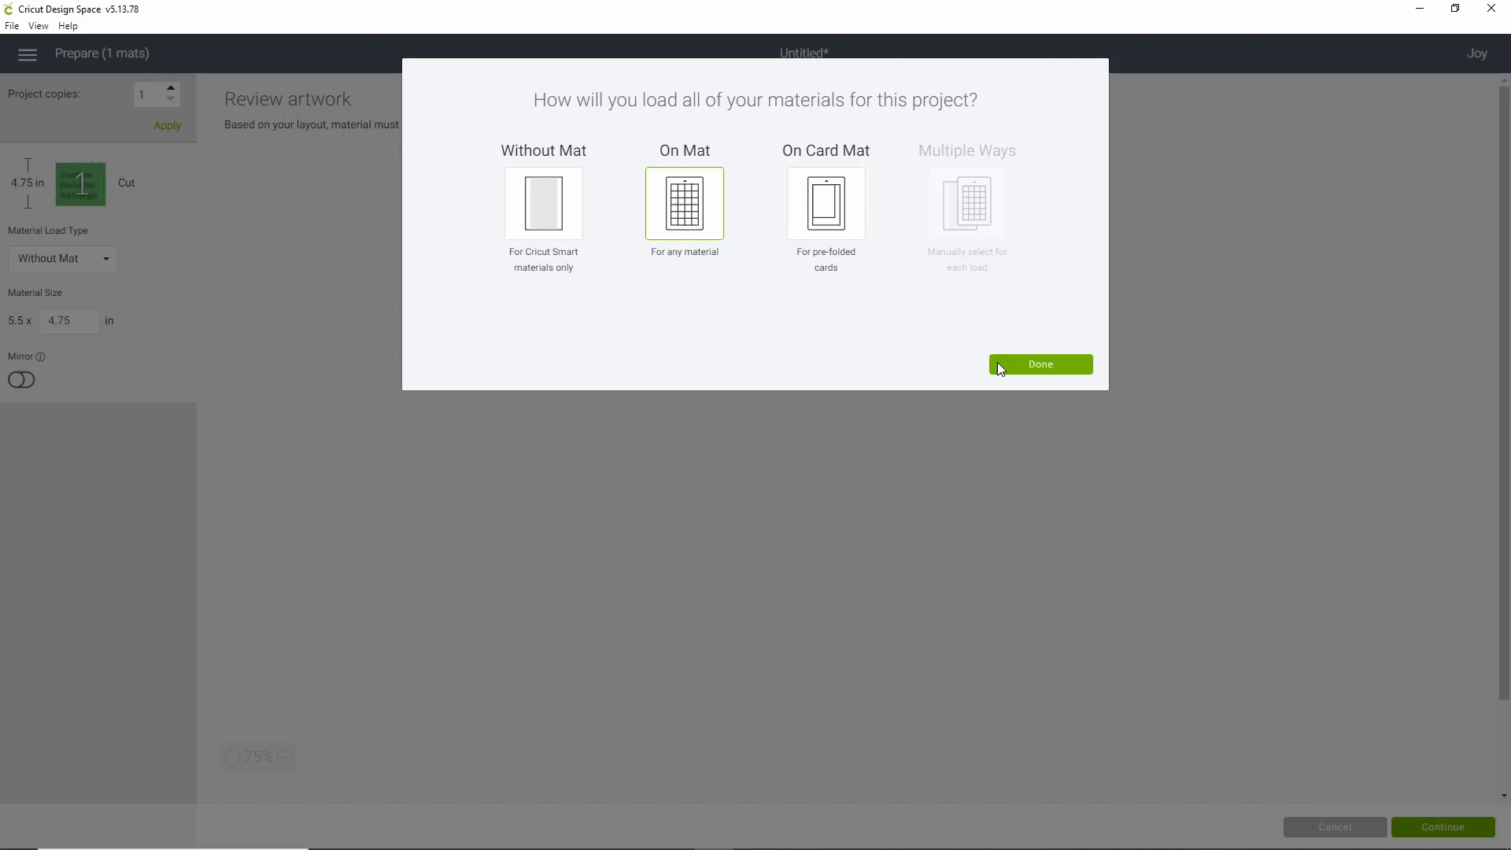
left_click(1049, 364)
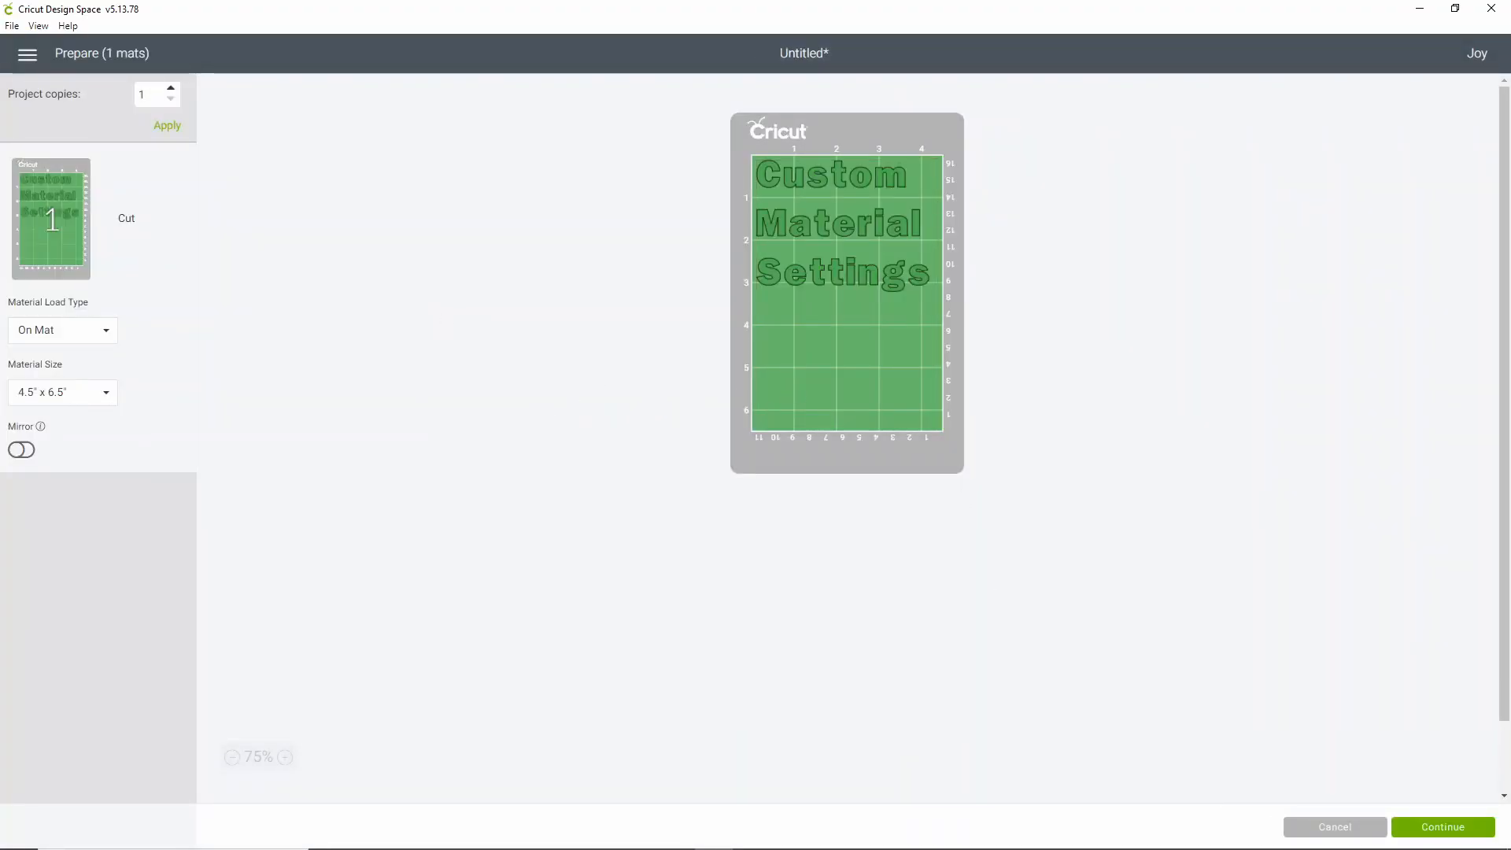
left_click(1456, 828)
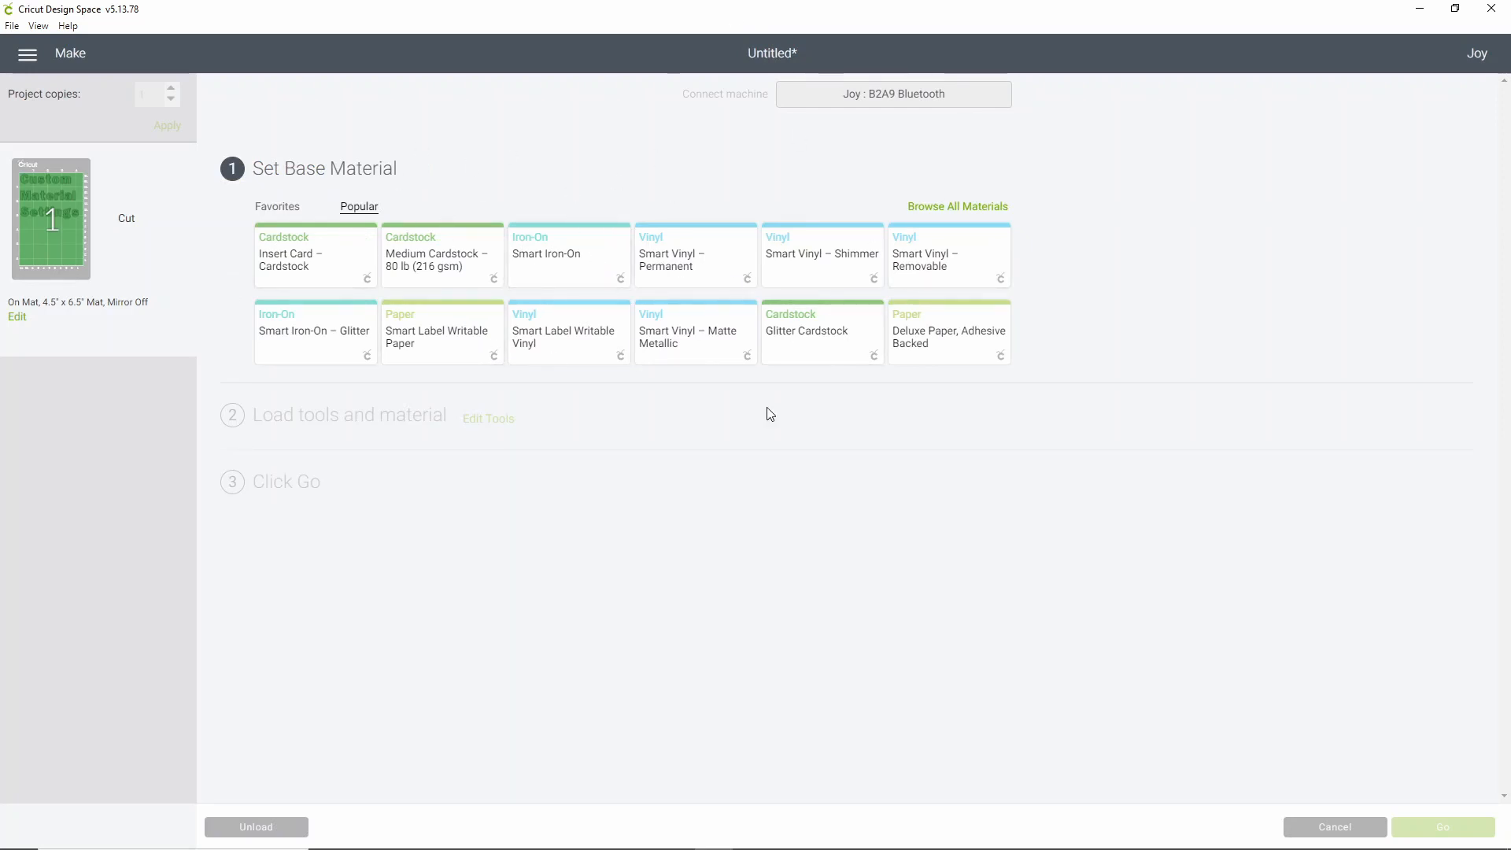
Search 'glitter' in All Materials and pick Glitter iron on CUSTOM as the base material
left_click(975, 208)
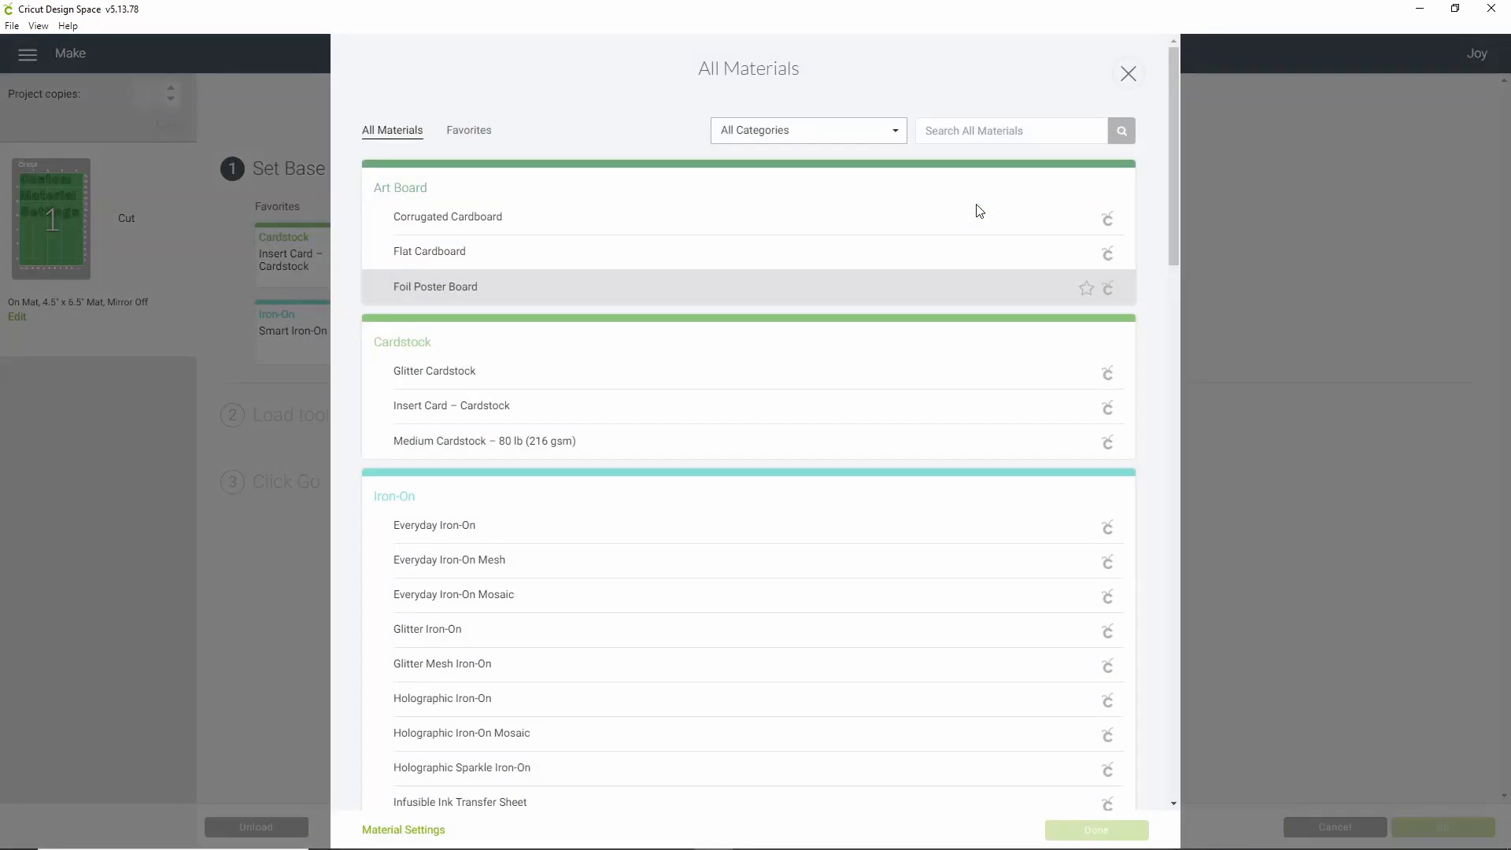
left_click(988, 129)
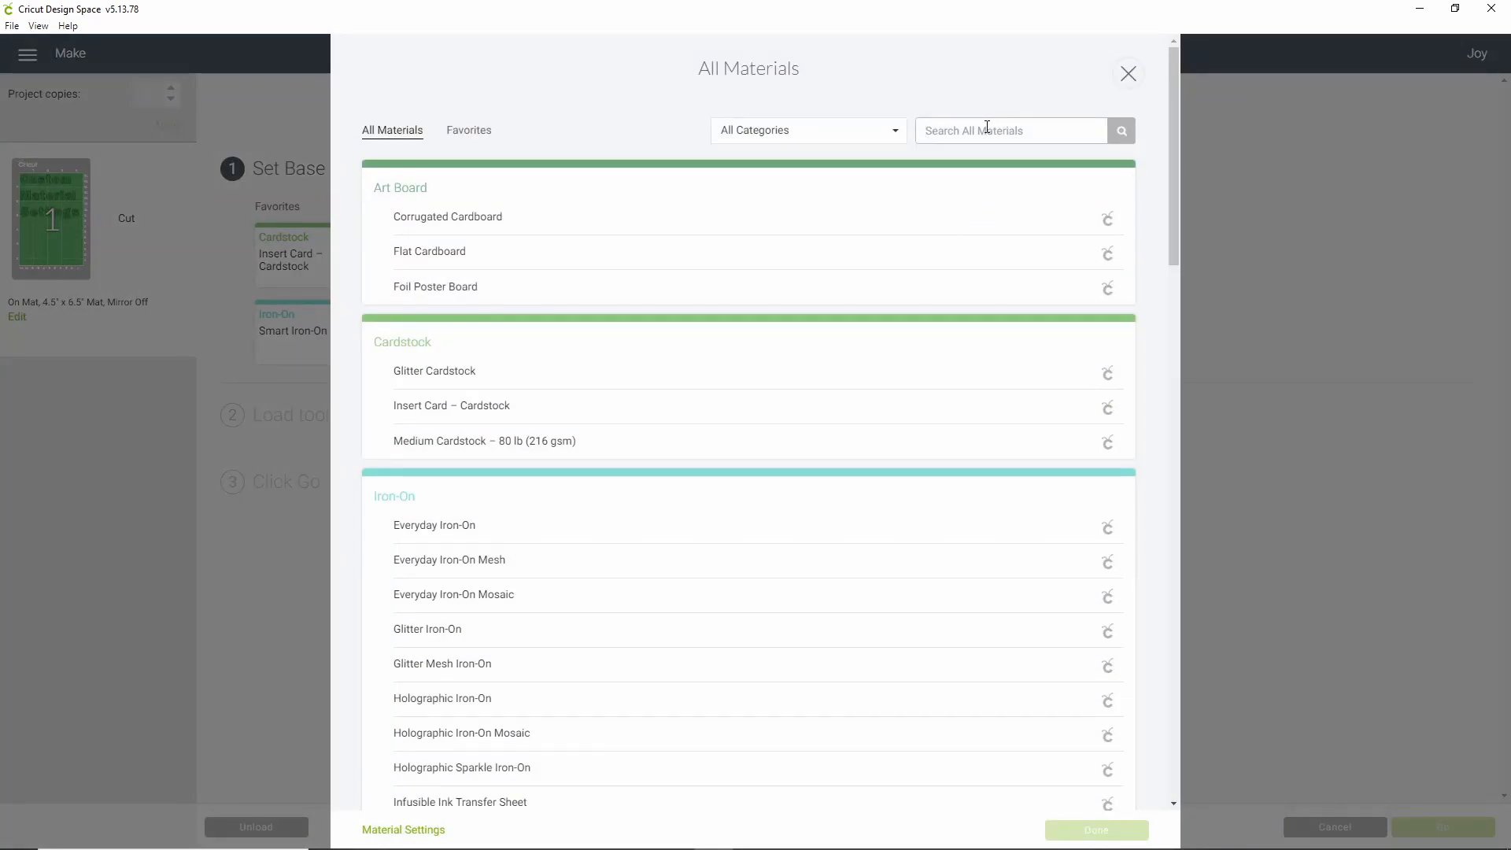
type("glitter")
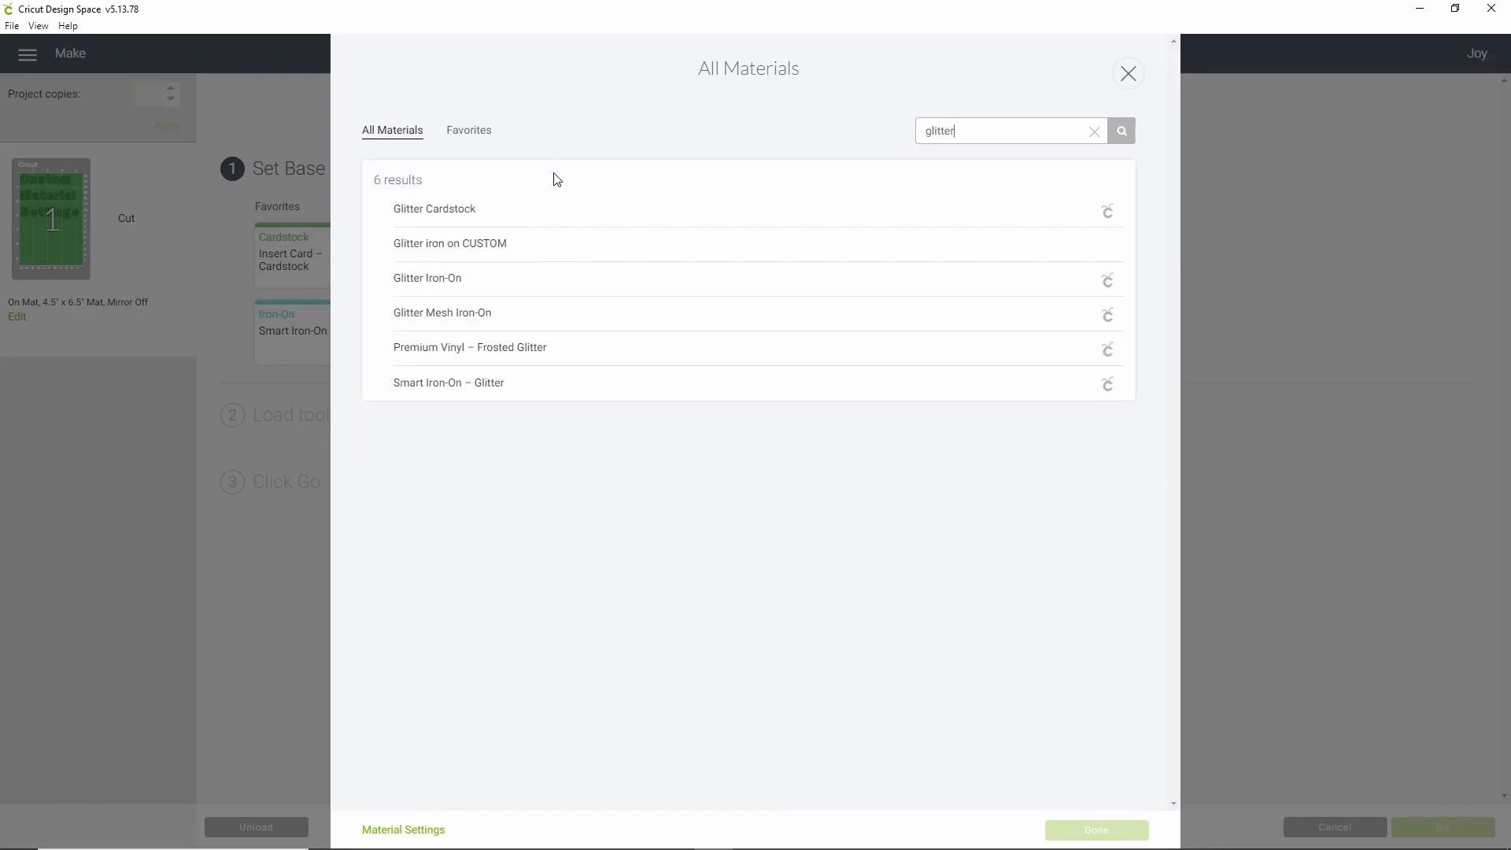
left_click(432, 244)
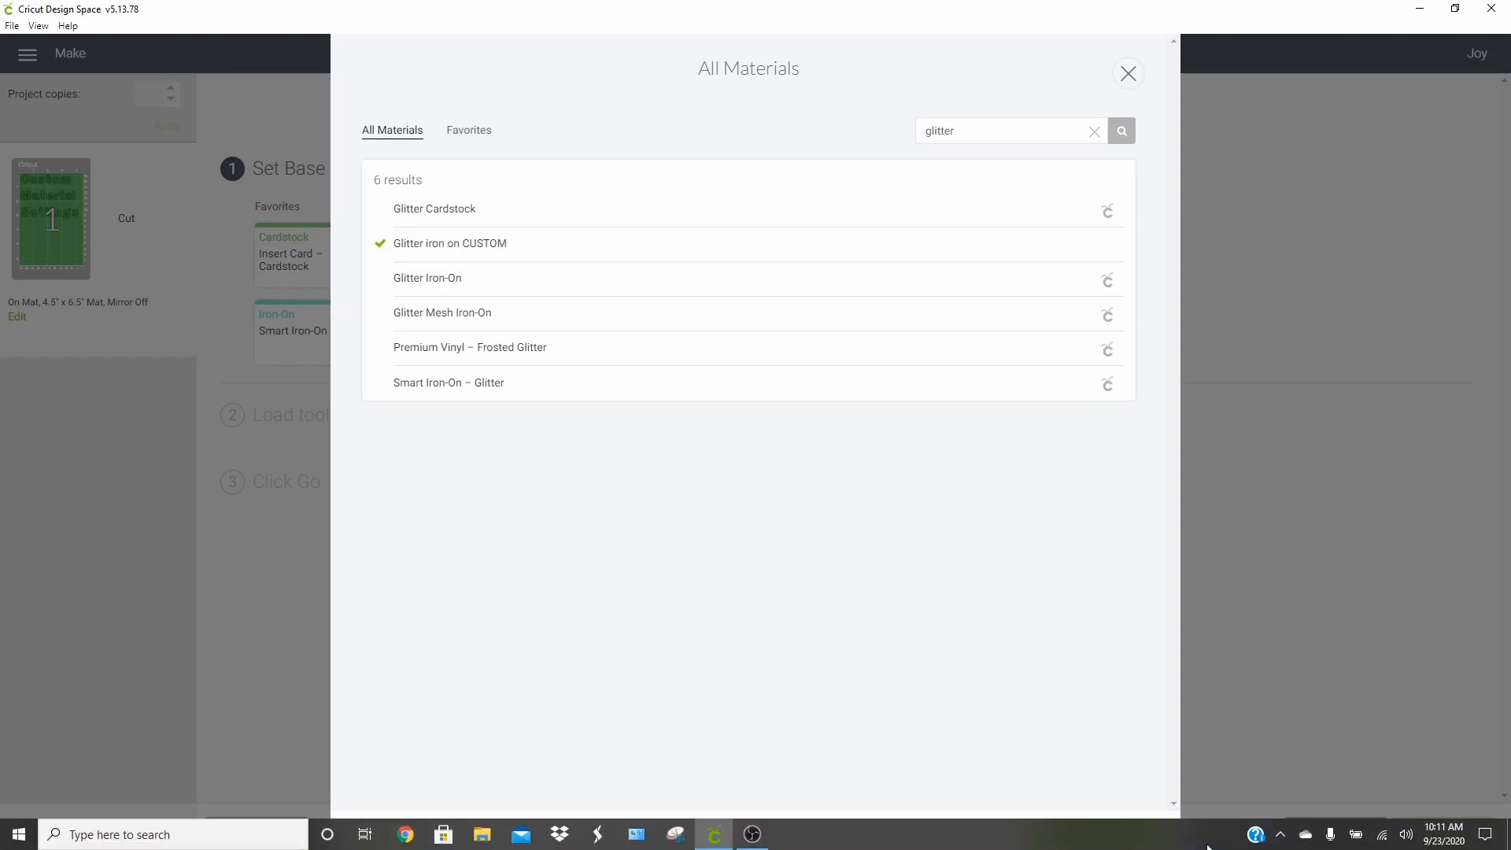
left_click(1096, 831)
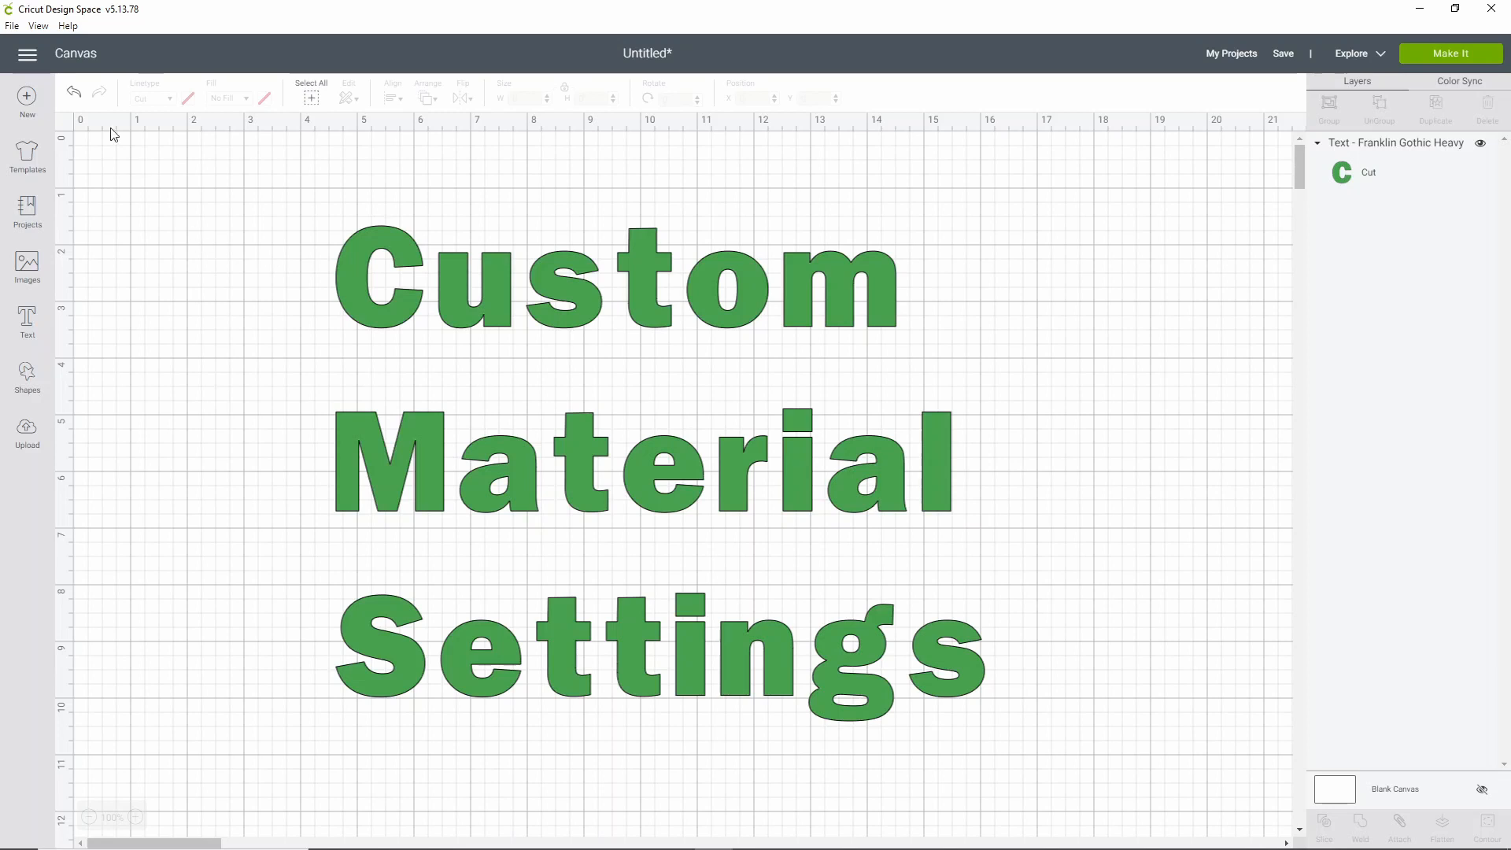
Open Manage Custom Materials and switch the device to the Air 2
left_click(26, 55)
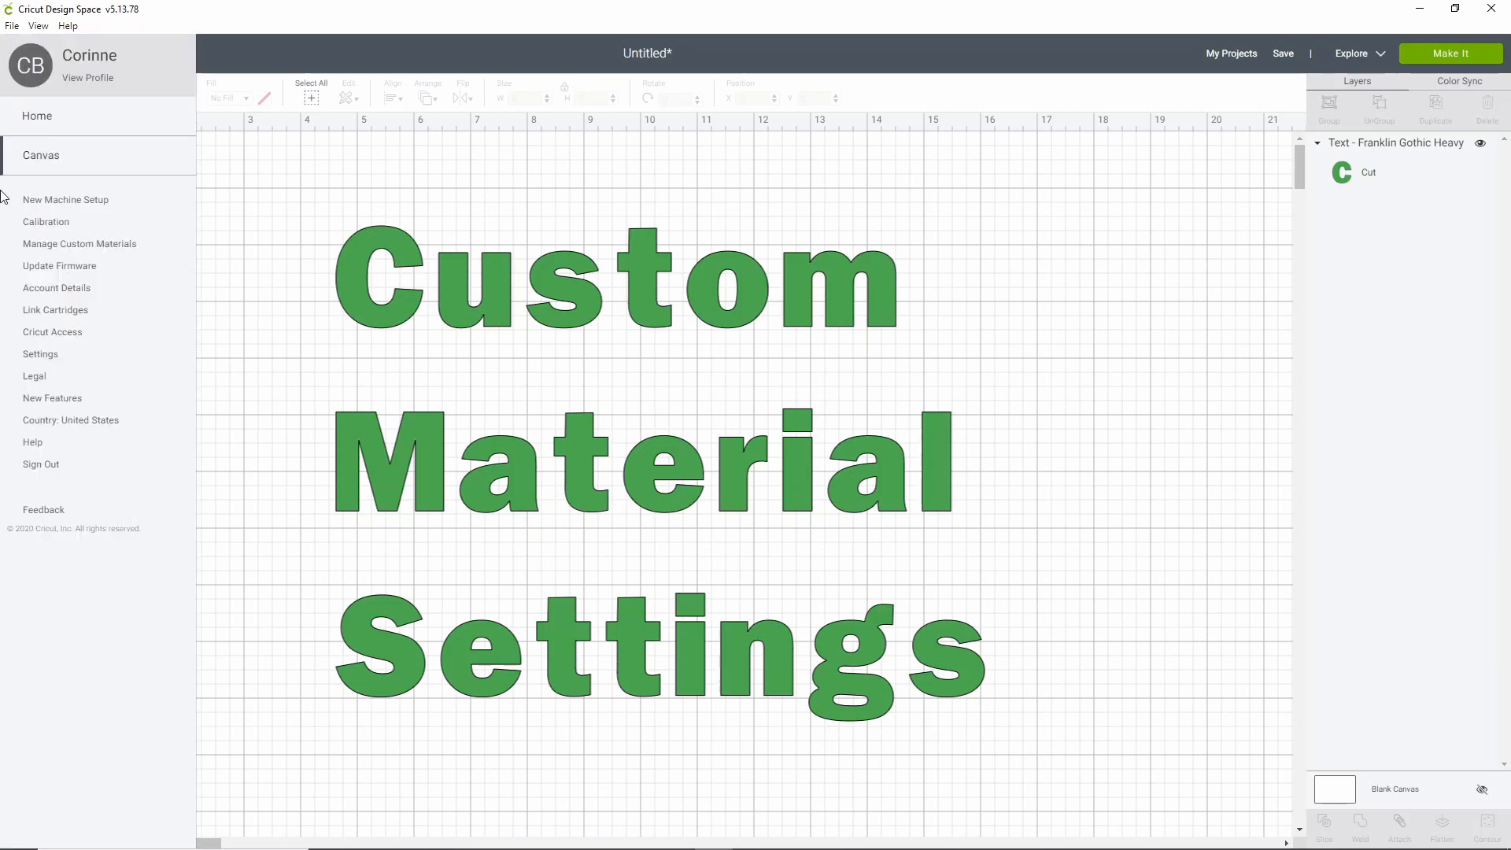
left_click(118, 249)
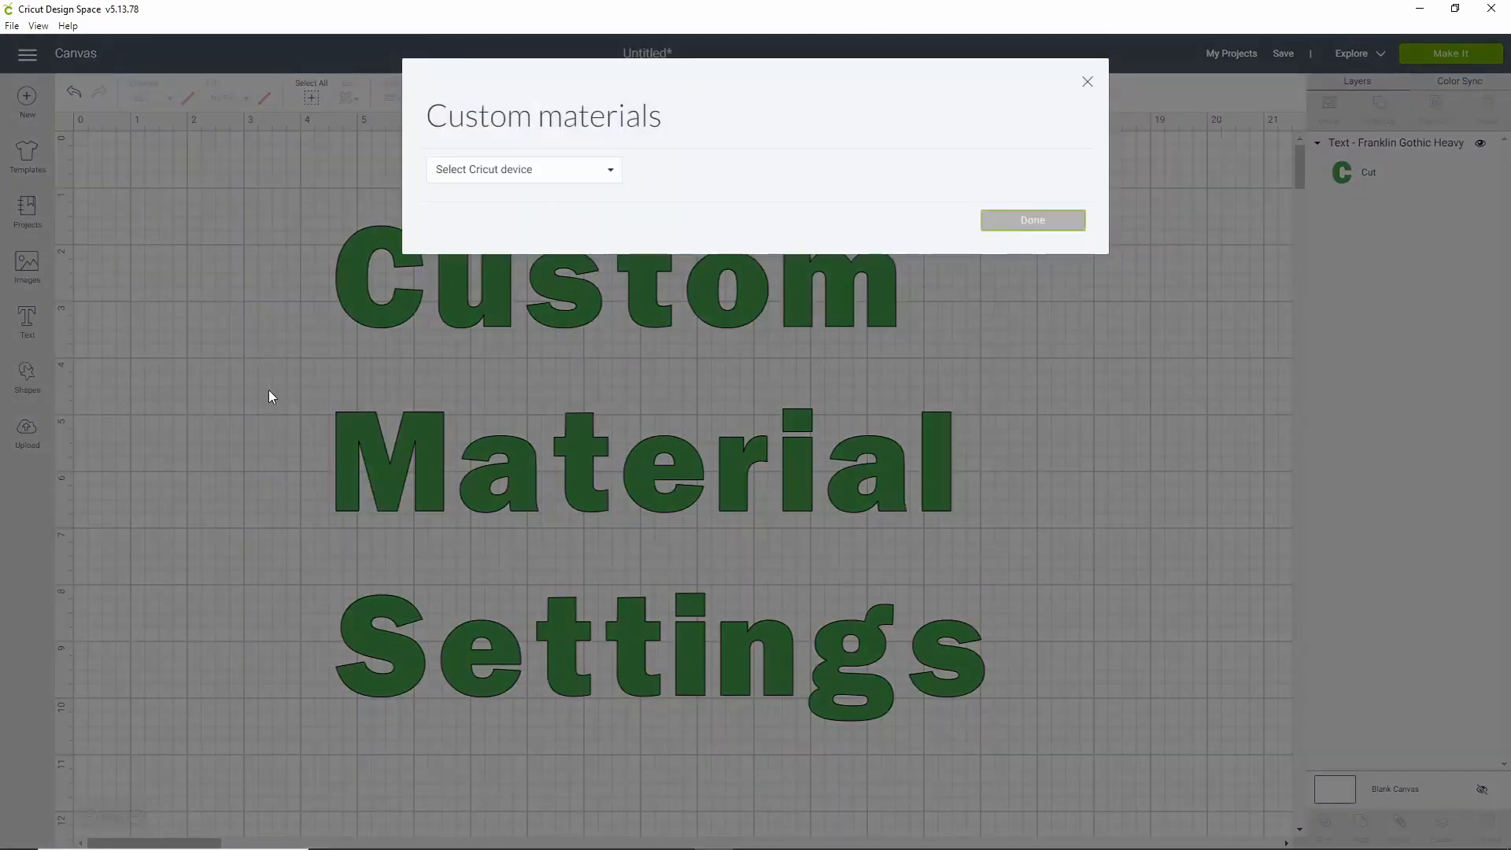
left_click(514, 180)
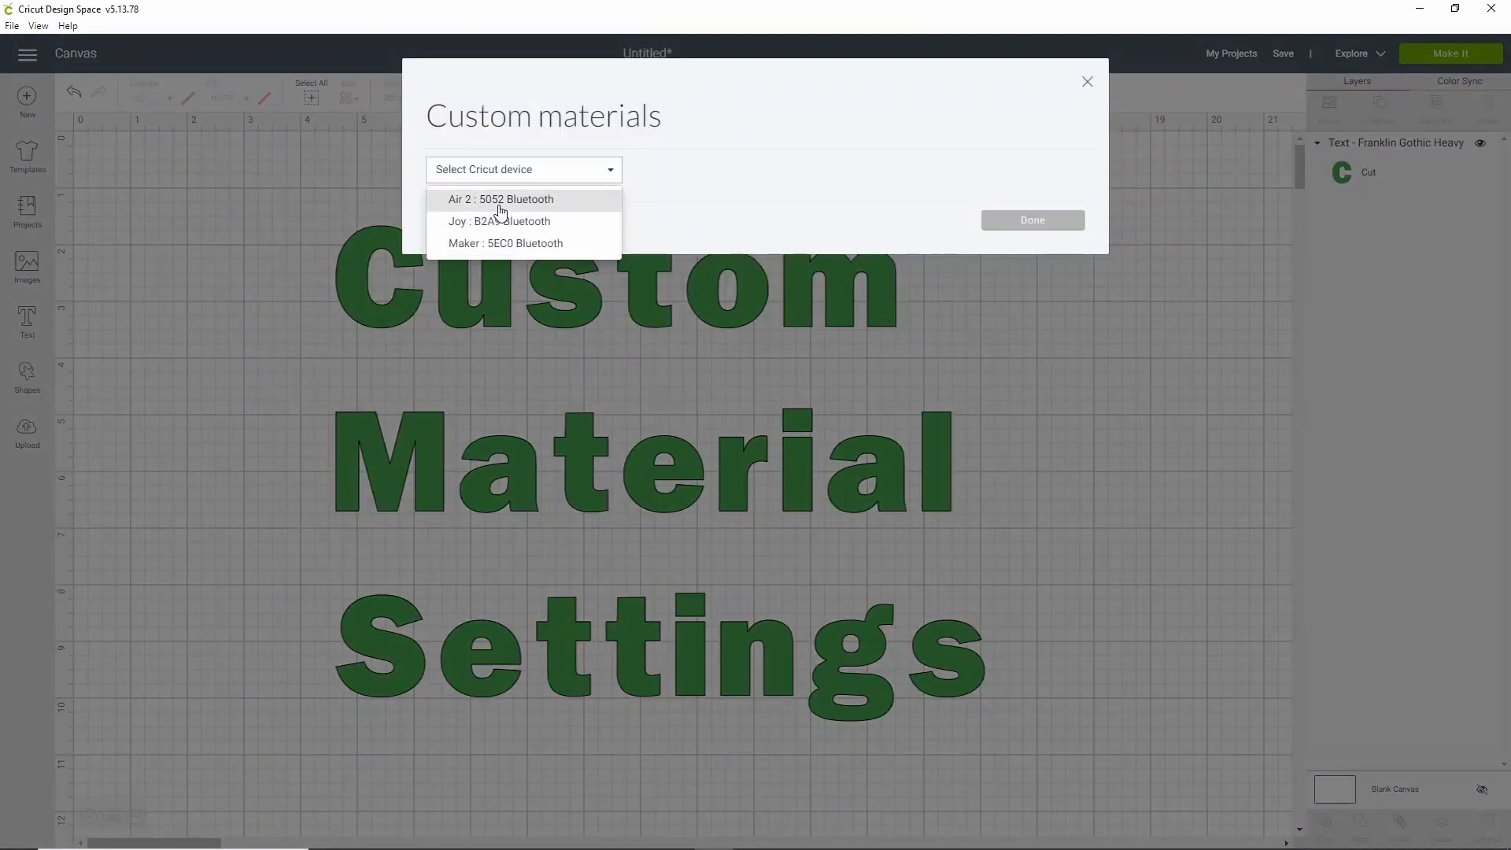
left_click(494, 199)
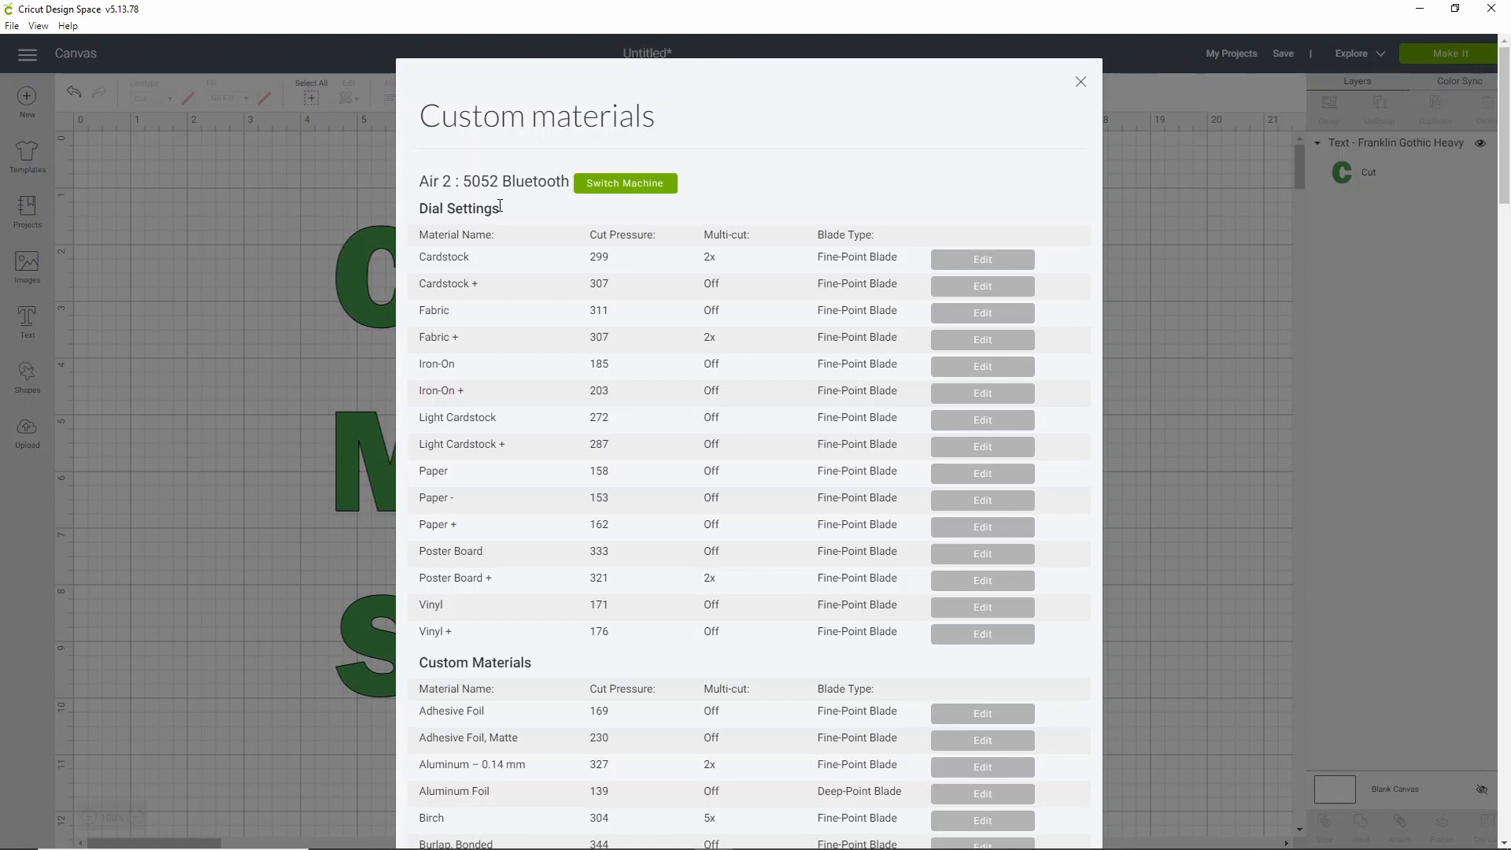
Scroll the Air 2 list down to Wrapping Paper and start a new custom material
scroll(494, 587, "down", 4)
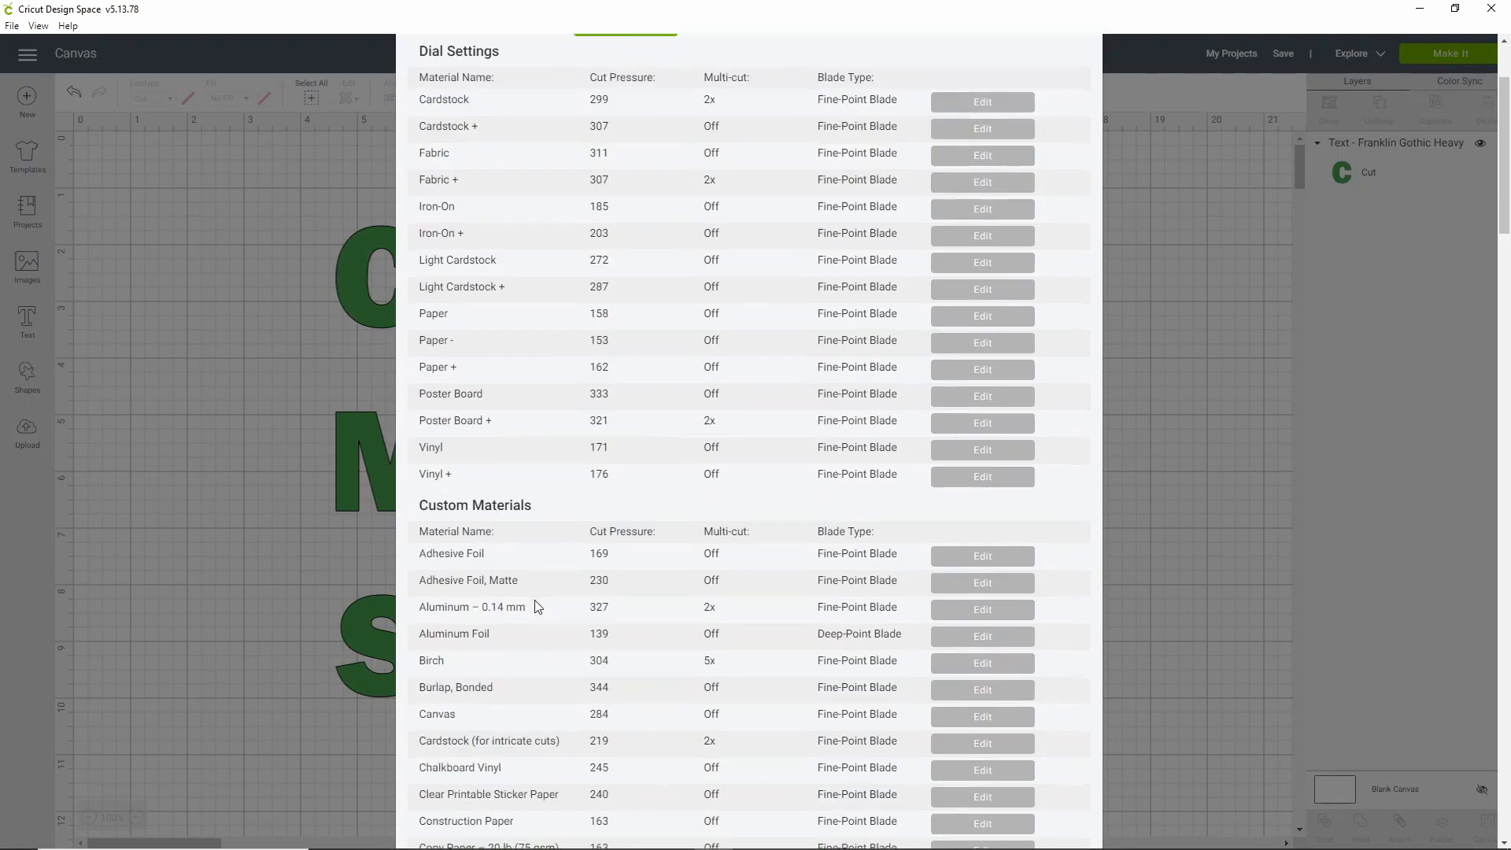
scroll(535, 606, "down", 2)
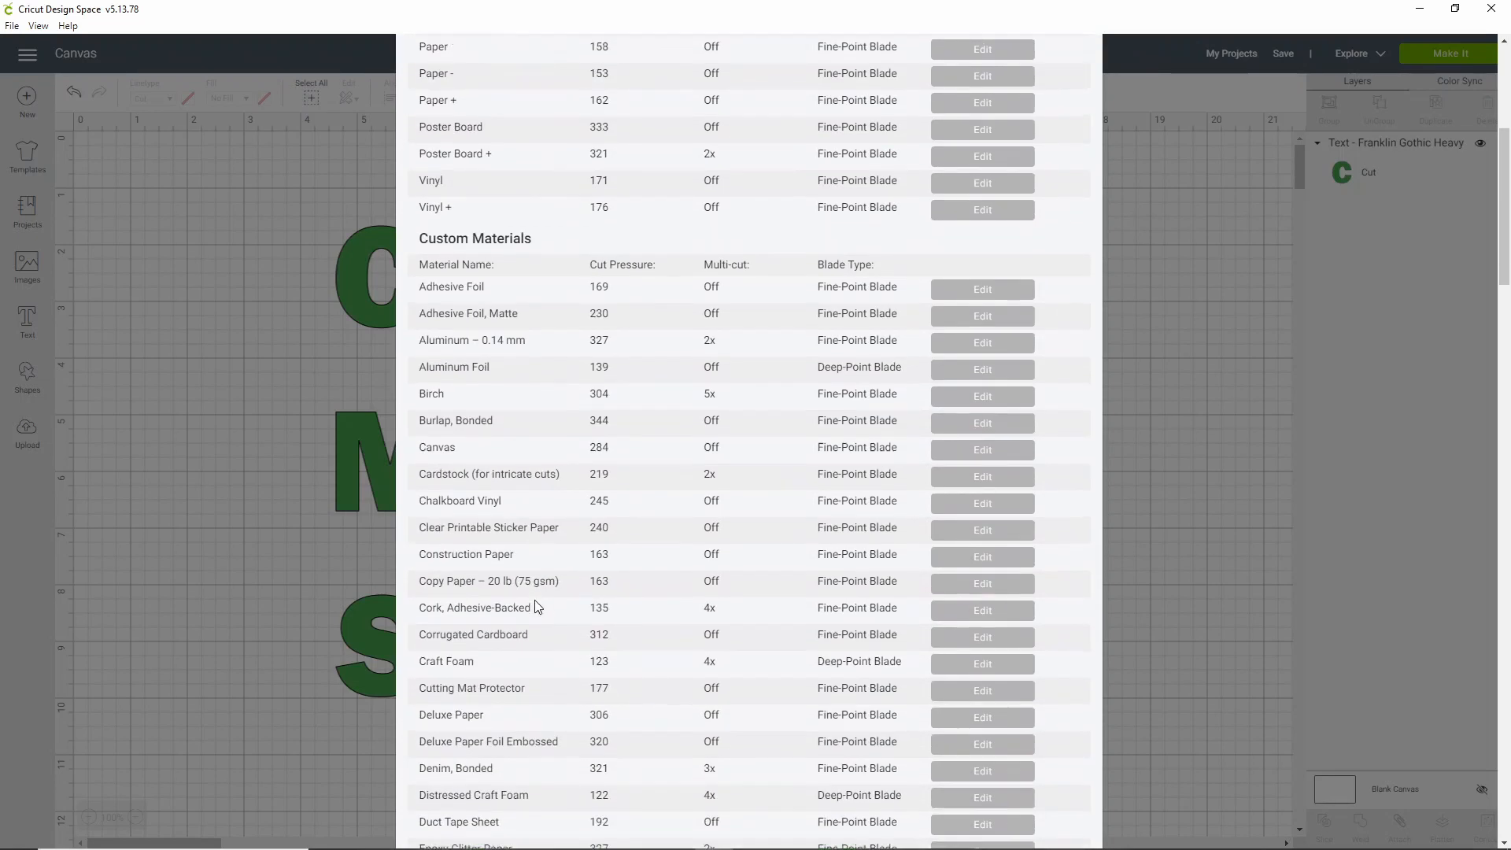
scroll(535, 602, "up", 4)
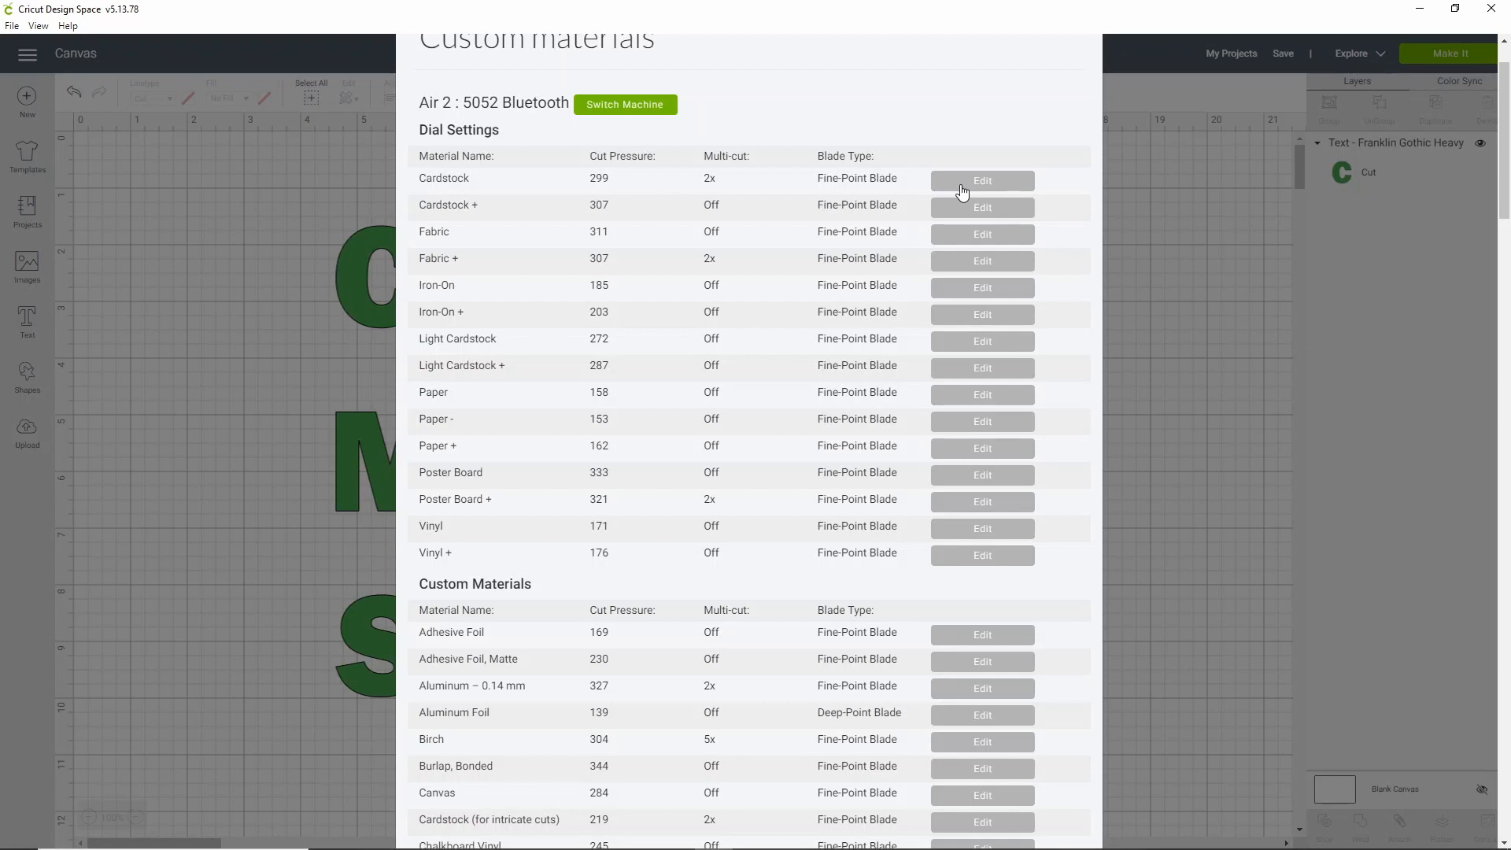
scroll(586, 274, "down", 6)
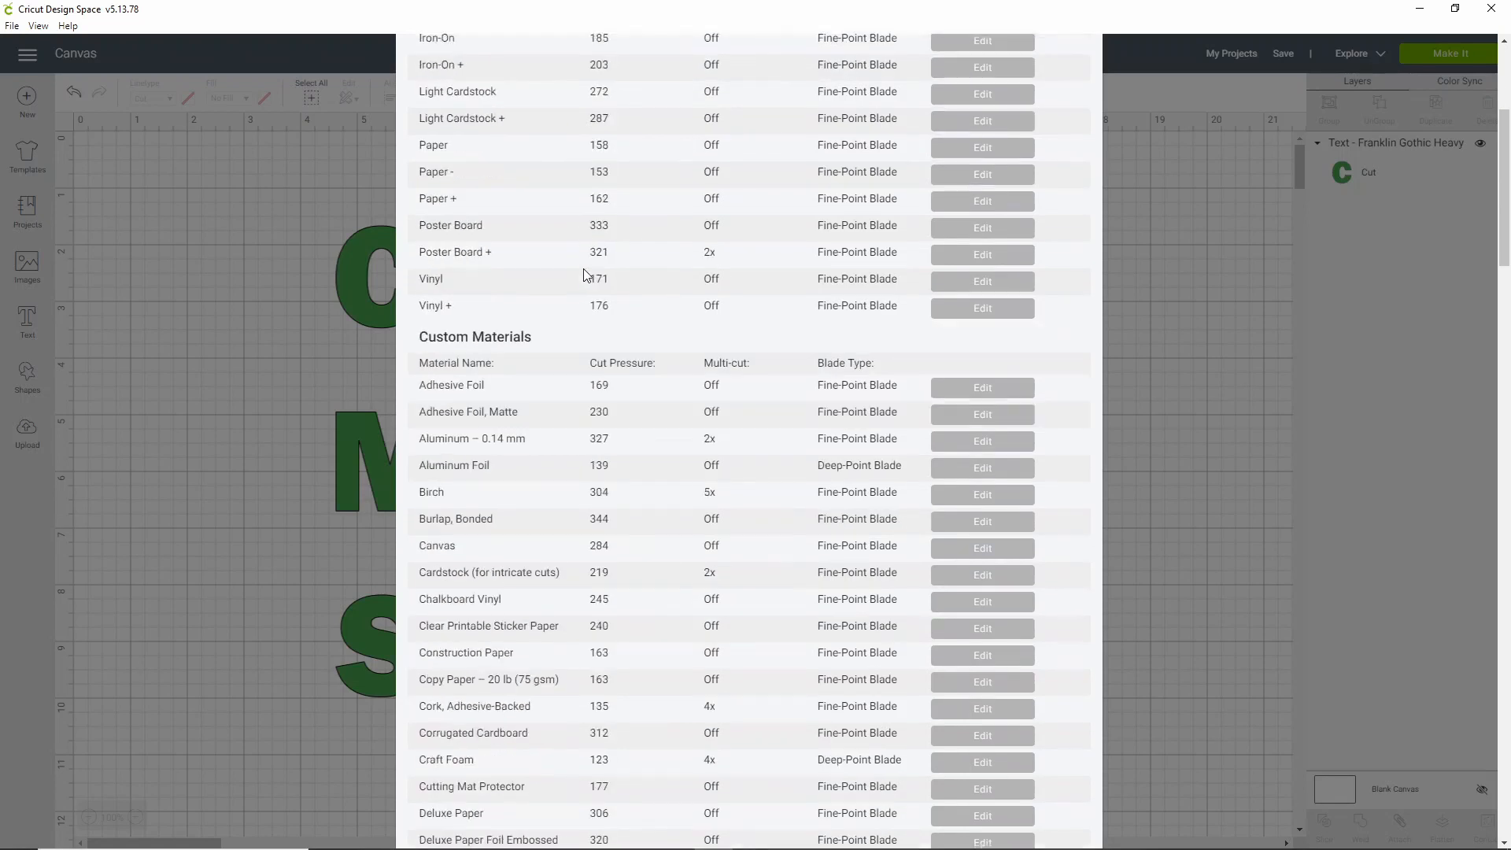
scroll(586, 273, "down", 12)
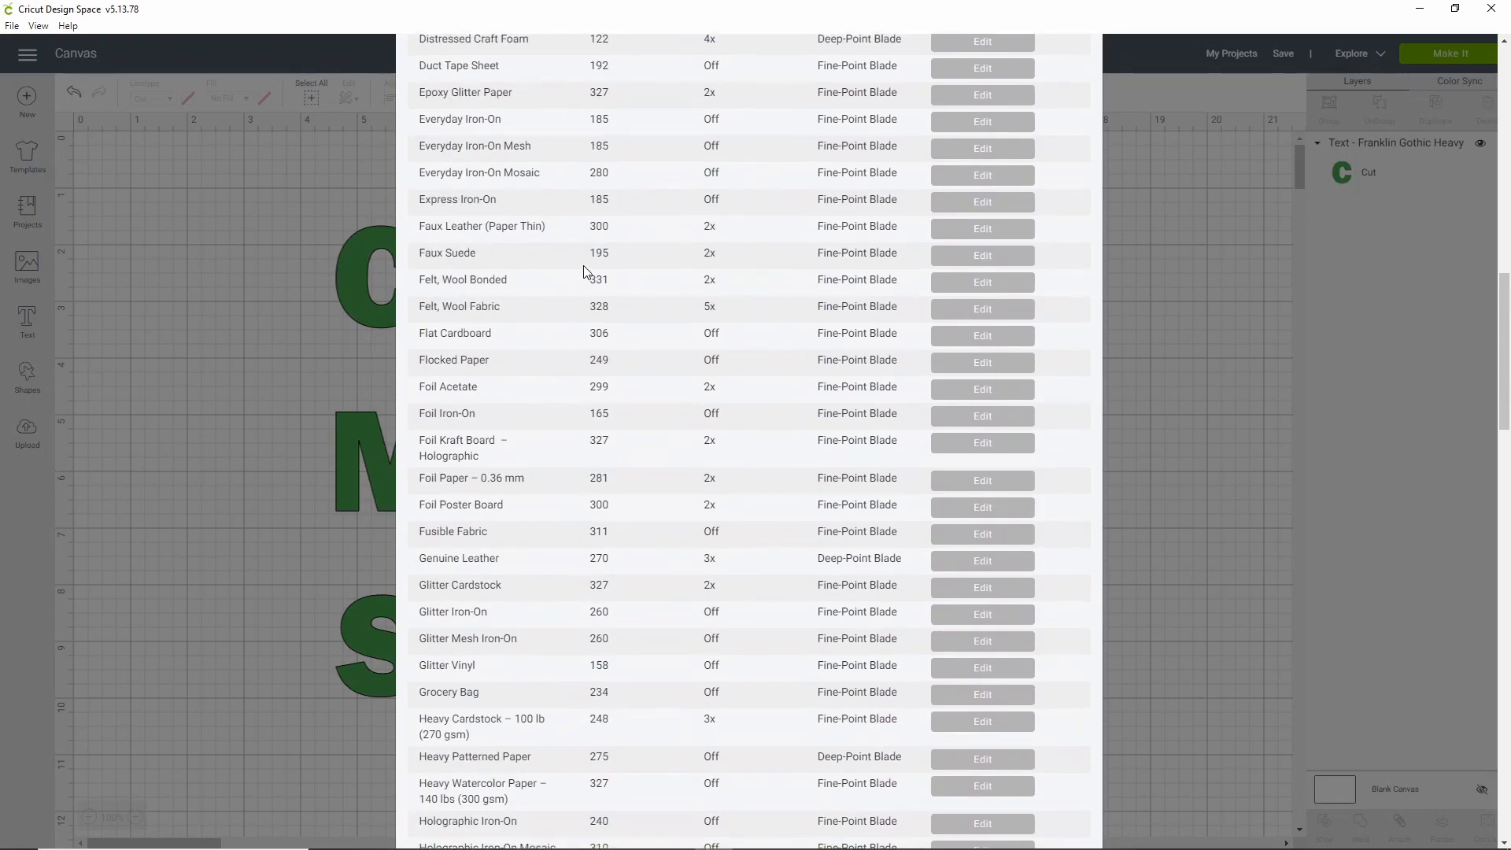
scroll(586, 273, "down", 15)
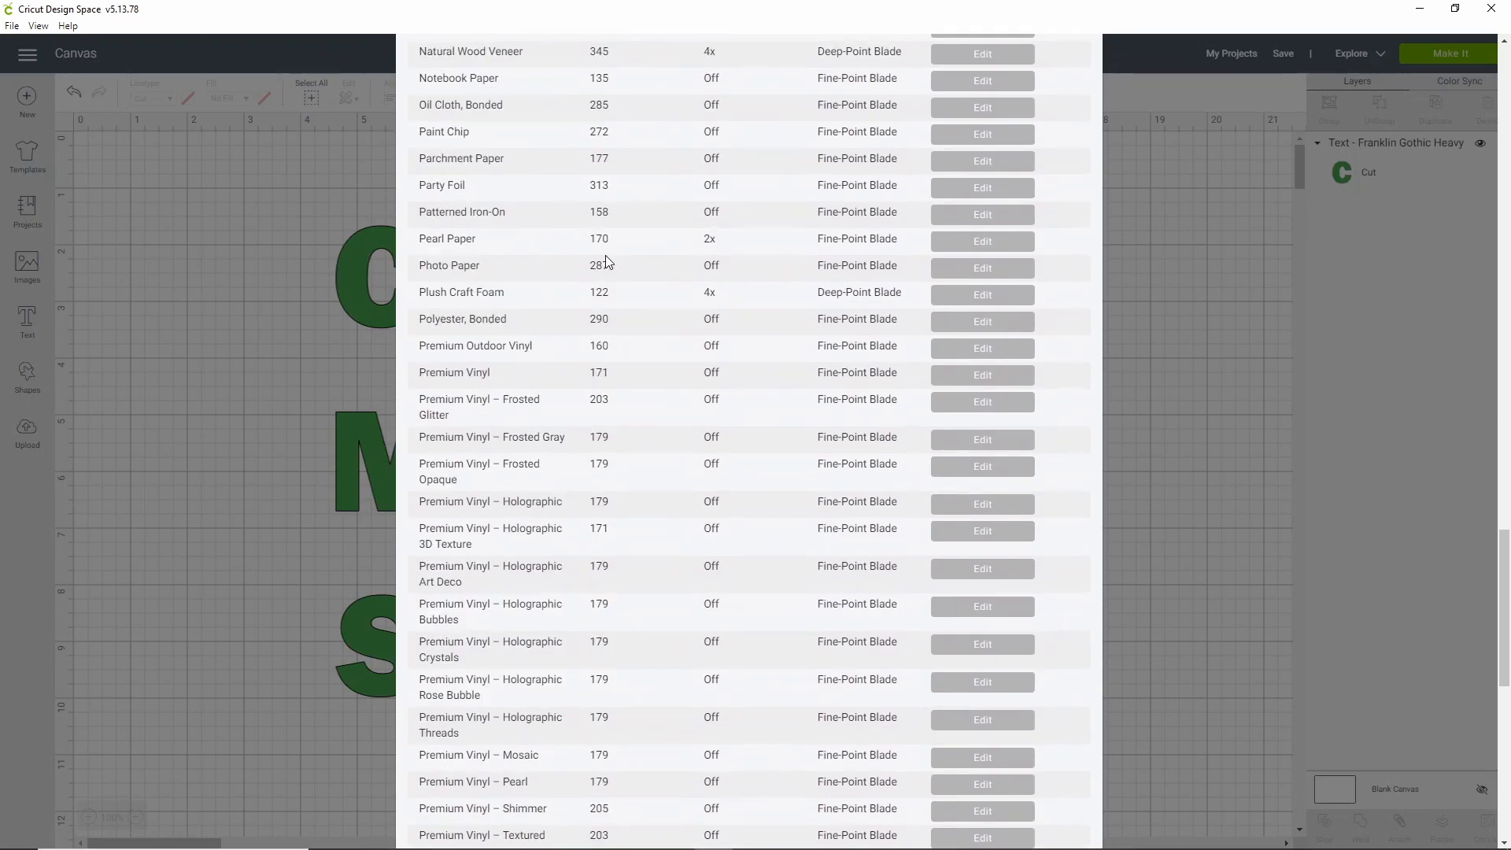
scroll(642, 307, "down", 3)
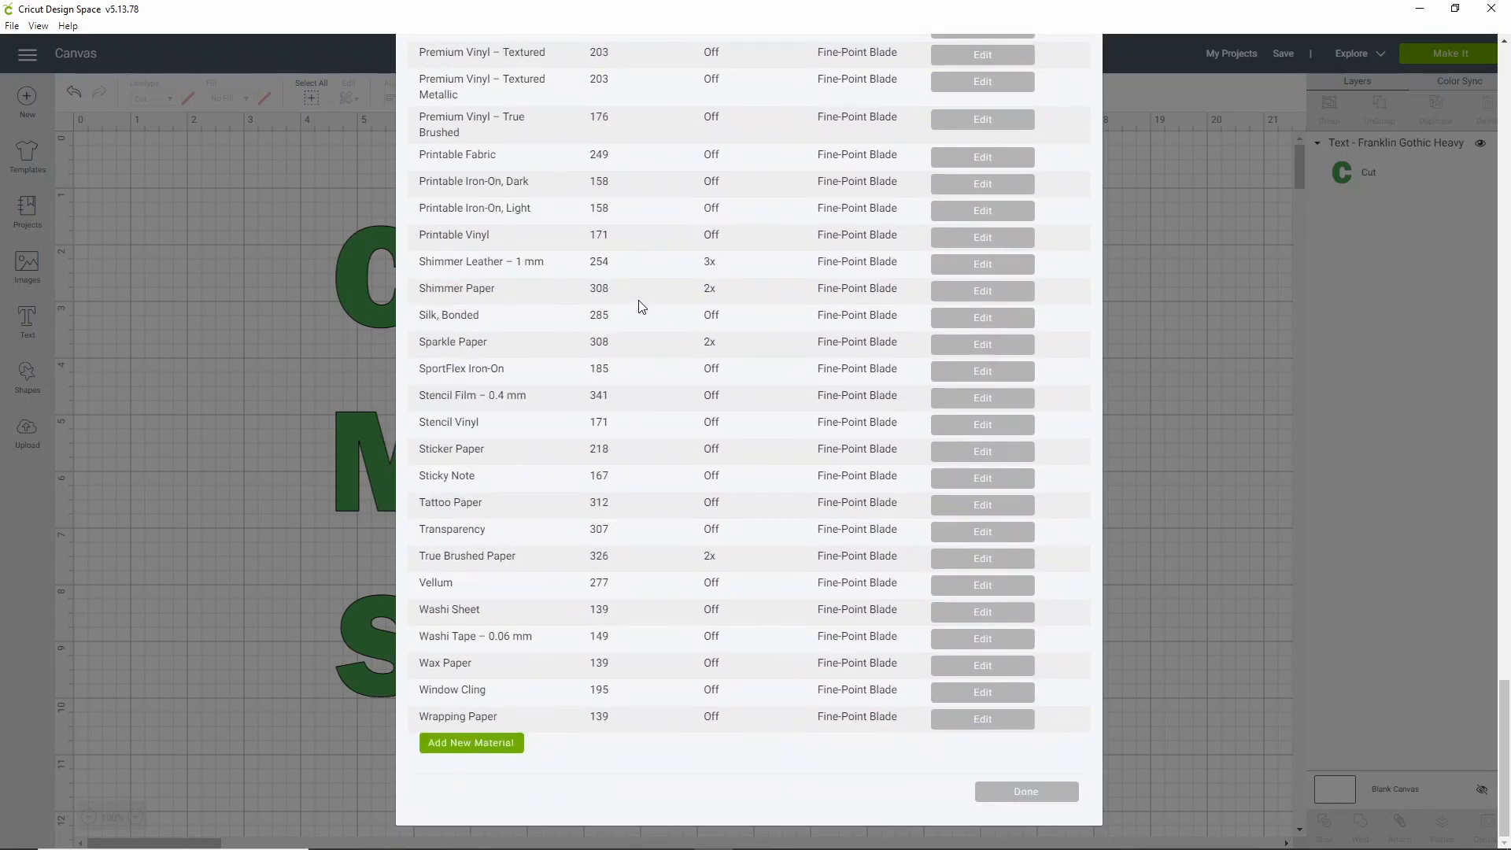
left_click(496, 746)
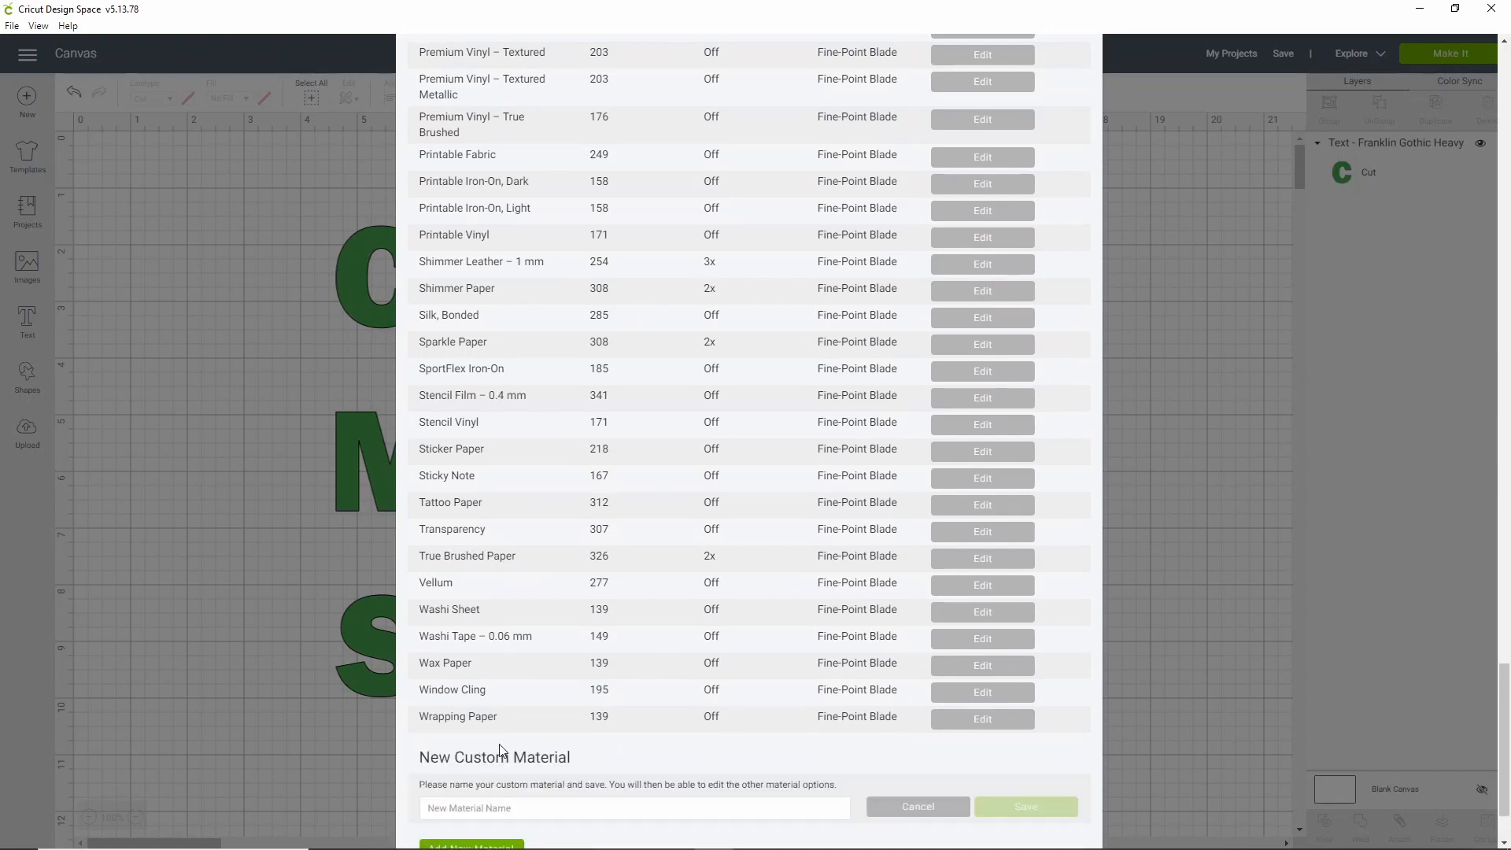
Create the new material and name it 'faux leather CUSTOM'
left_click(560, 801)
type("faux lea")
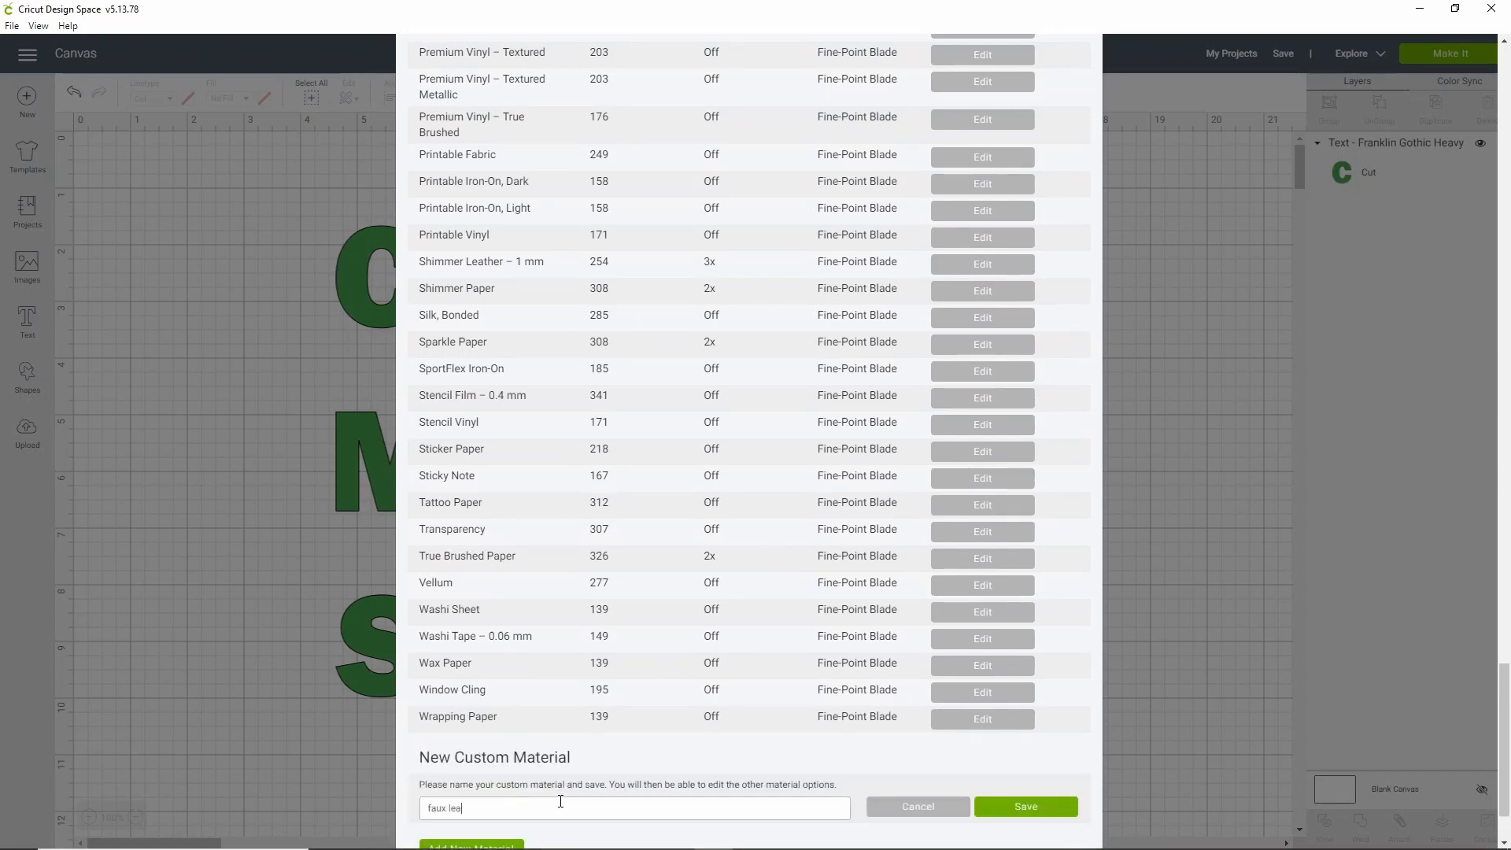
type("ther")
left_click(1065, 804)
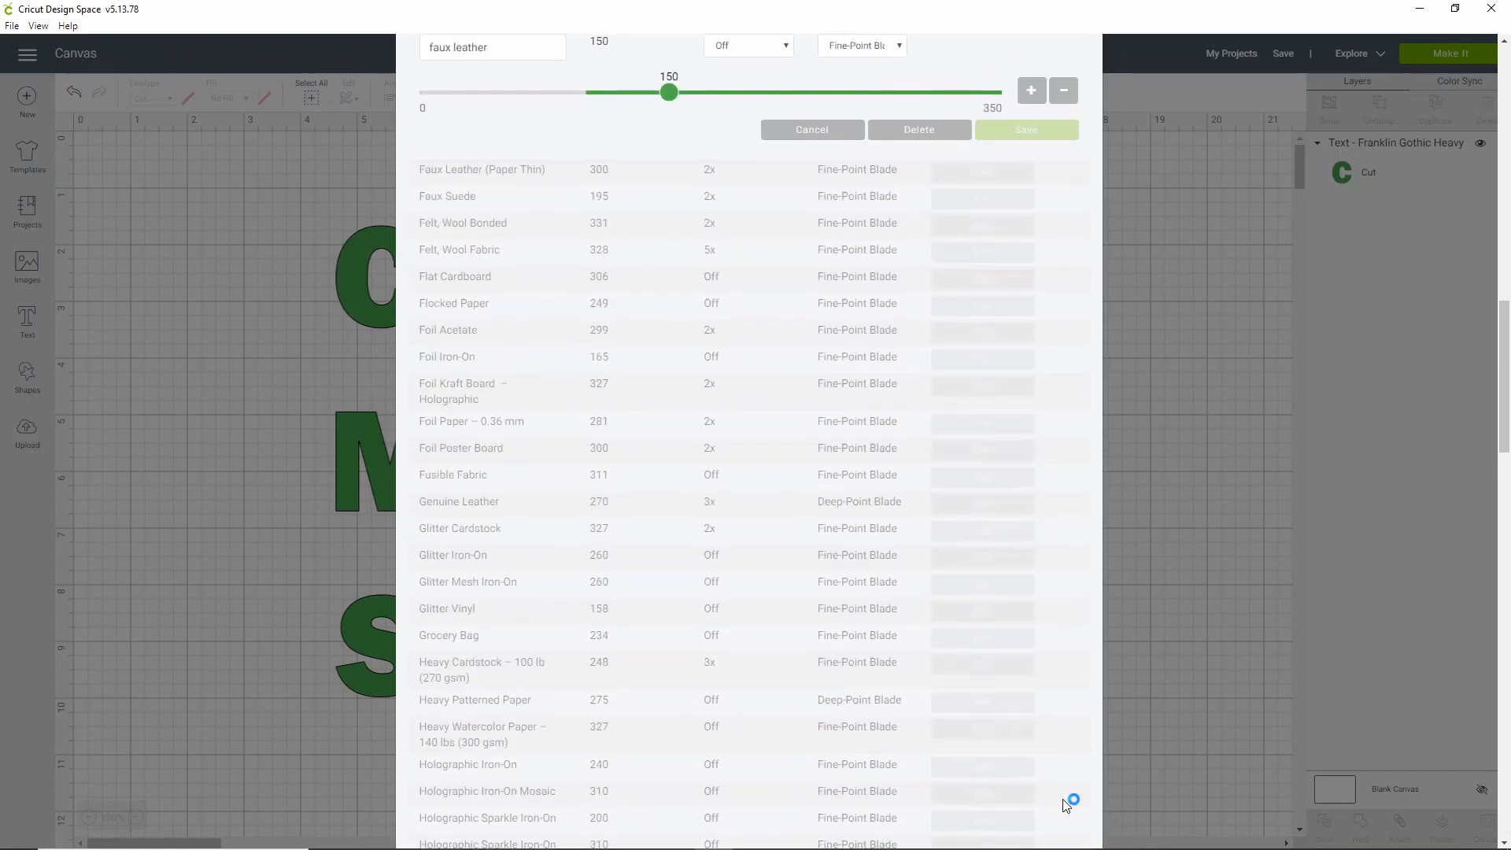
scroll(640, 307, "up", 4)
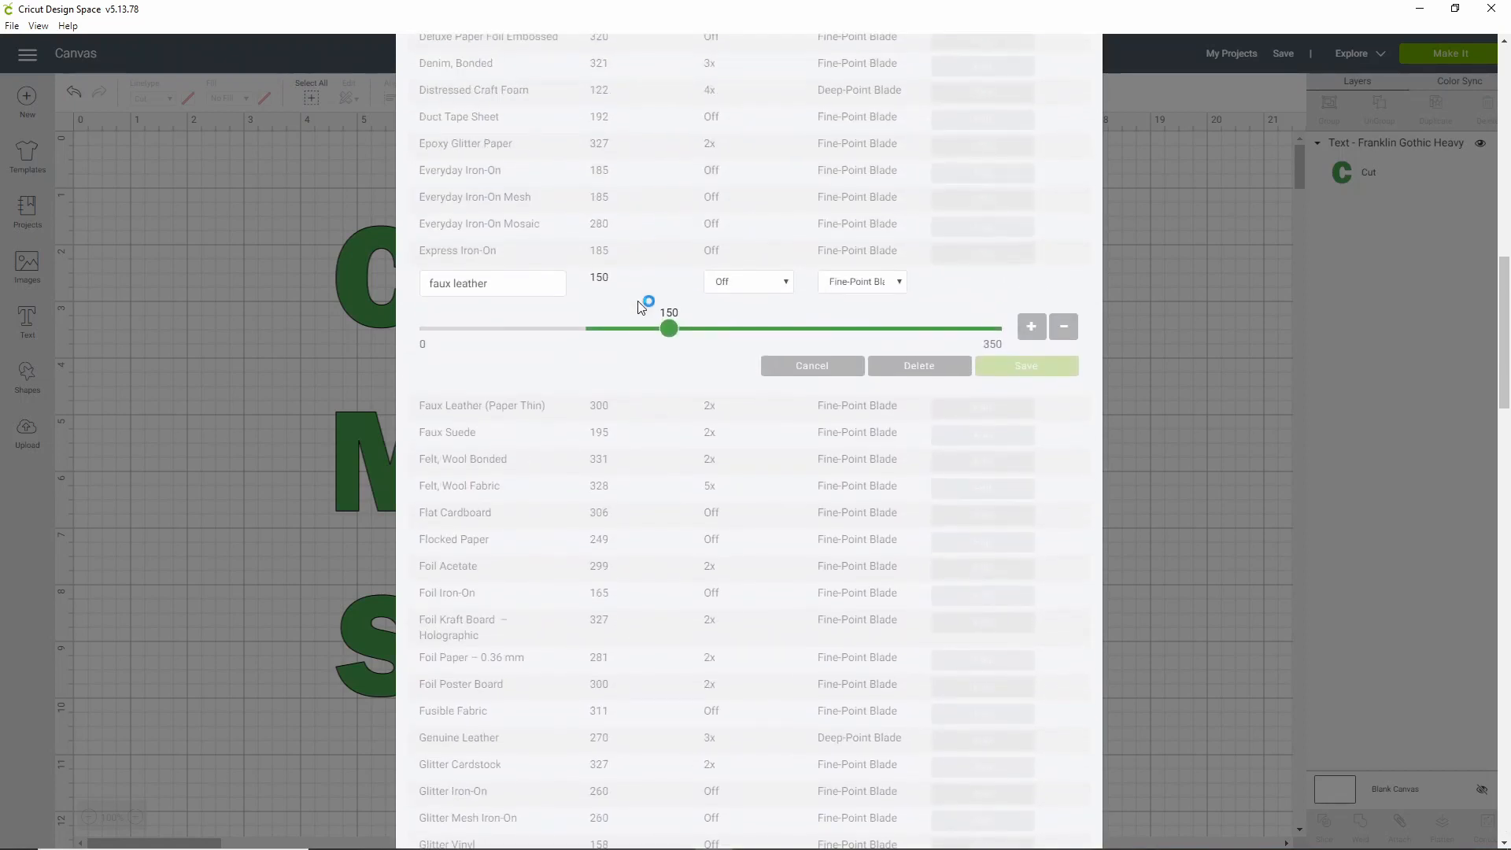
left_click(520, 356)
type("CUSTOM")
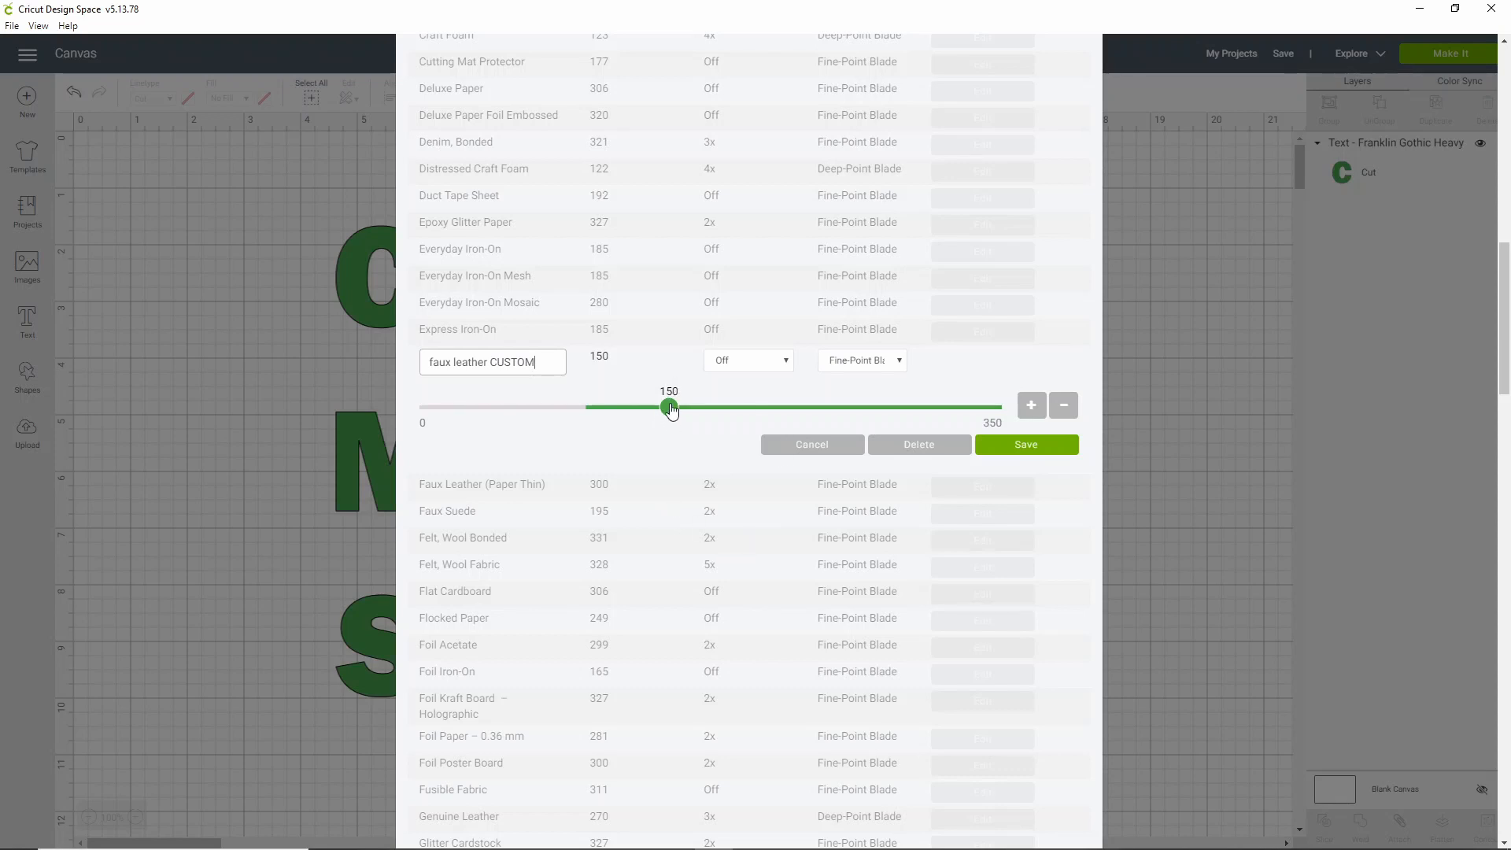
Give faux leather CUSTOM pressure 350, multi-cut 4x and the Deep-Point Blade, then save
left_click_drag(664, 416, 1007, 425)
left_click(754, 360)
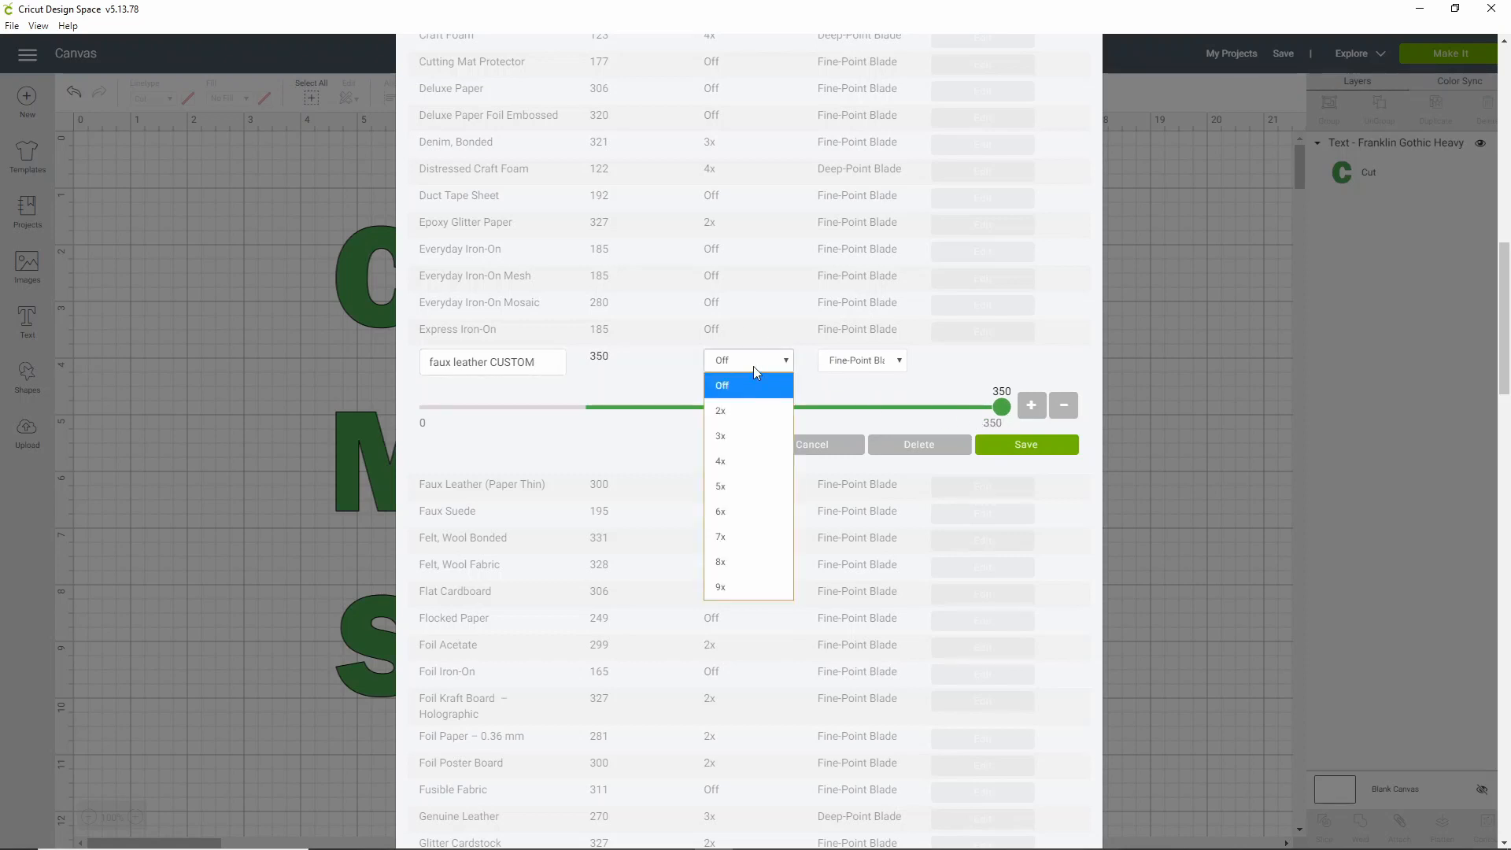
left_click(754, 435)
left_click(864, 365)
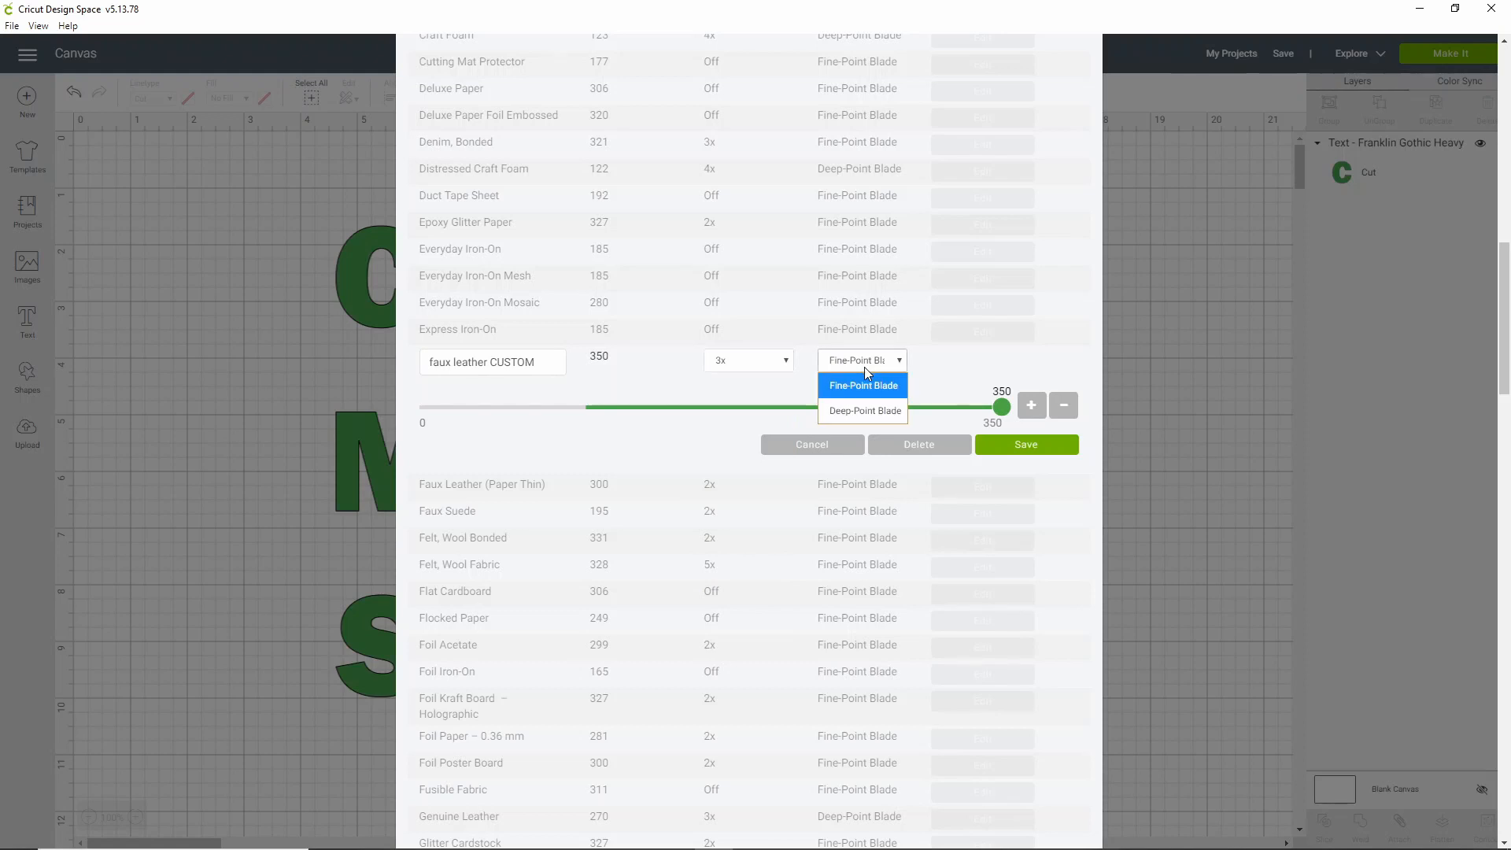
left_click(863, 411)
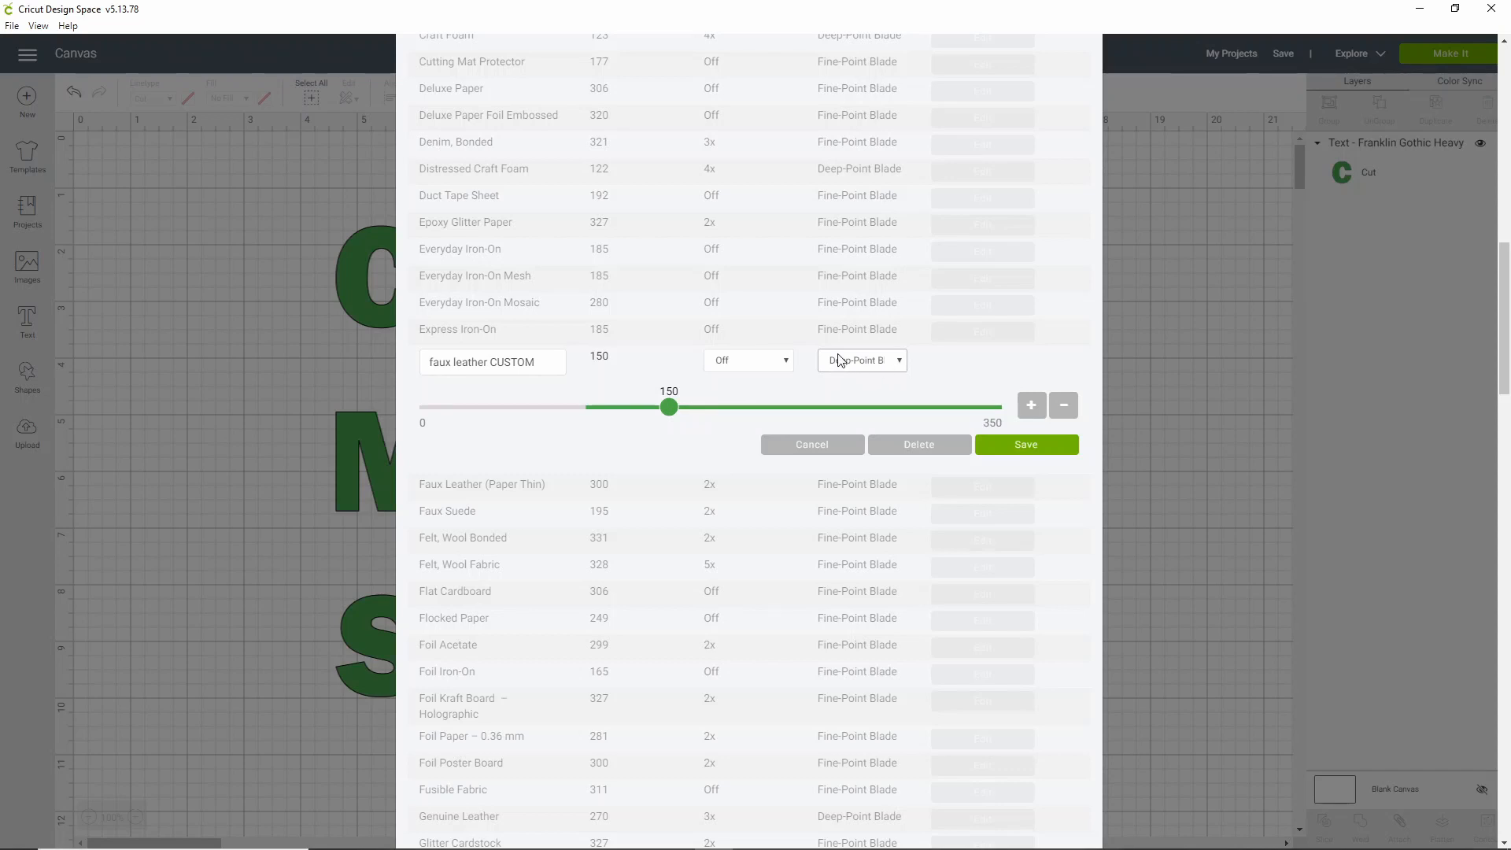
left_click_drag(669, 406, 1035, 419)
left_click(762, 363)
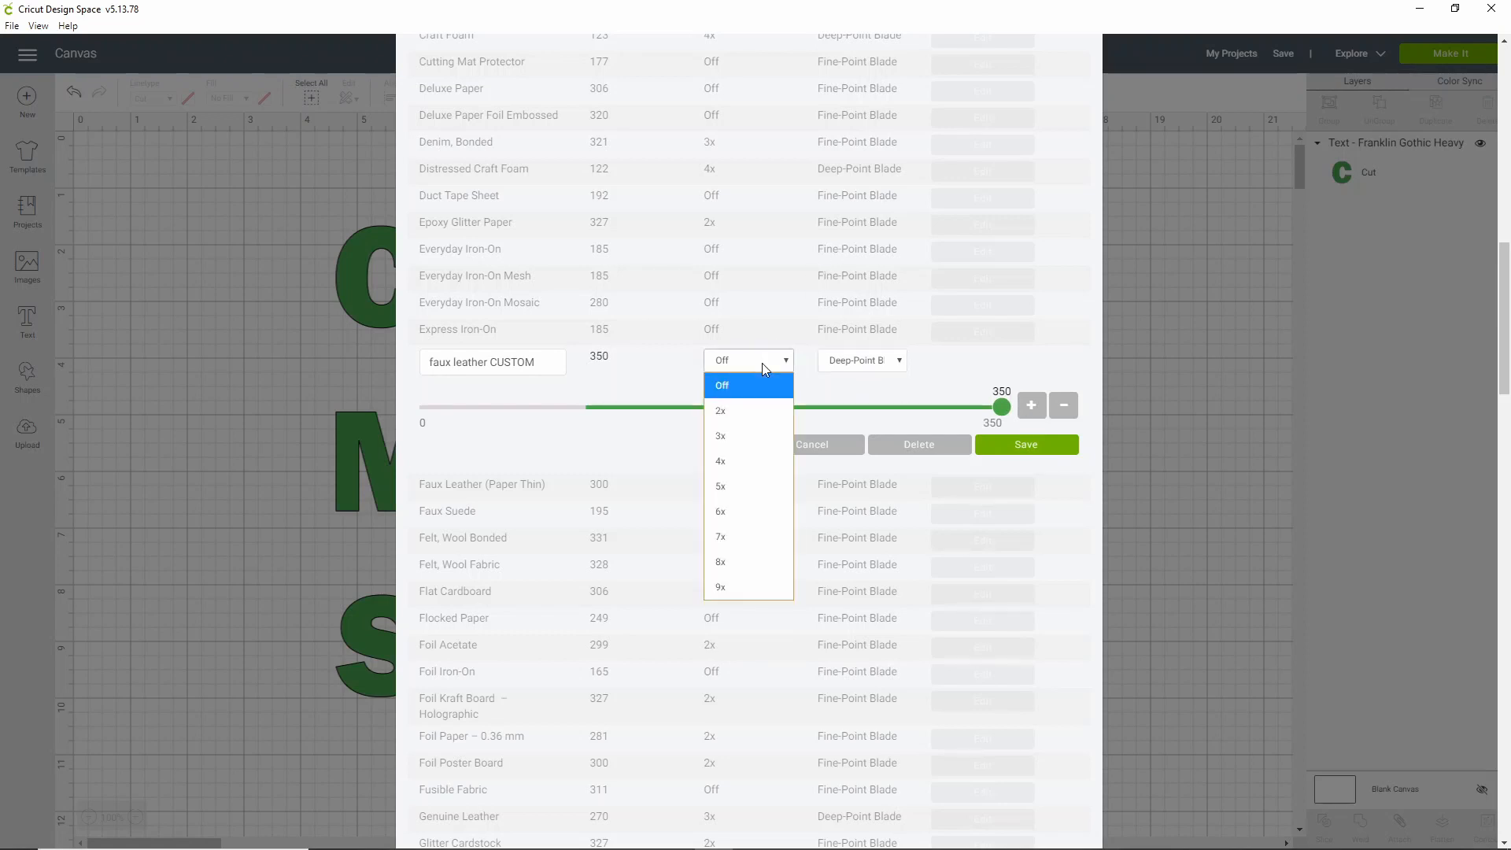
left_click(734, 461)
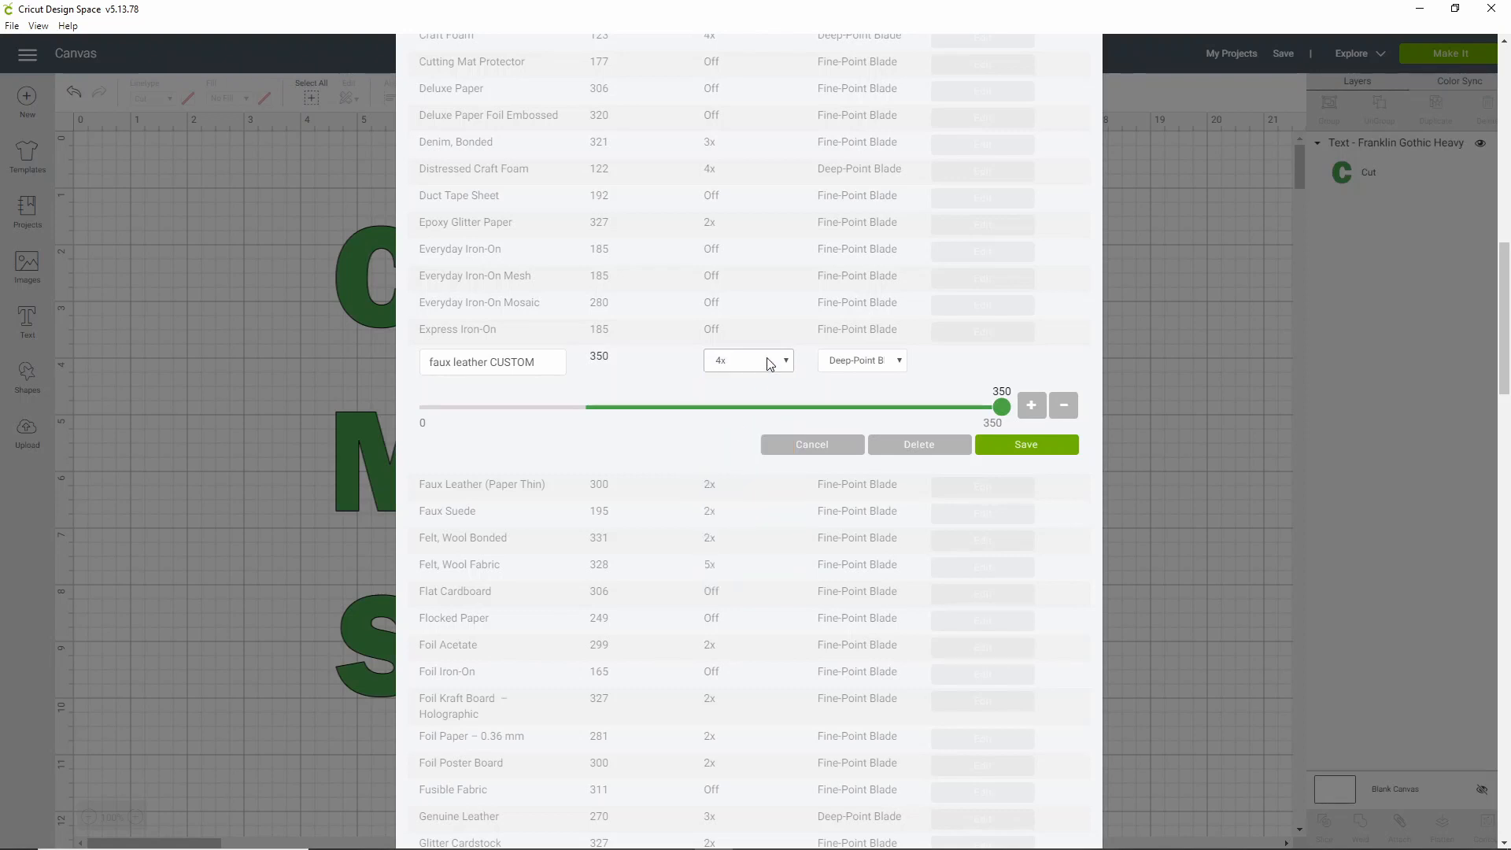
left_click(838, 361)
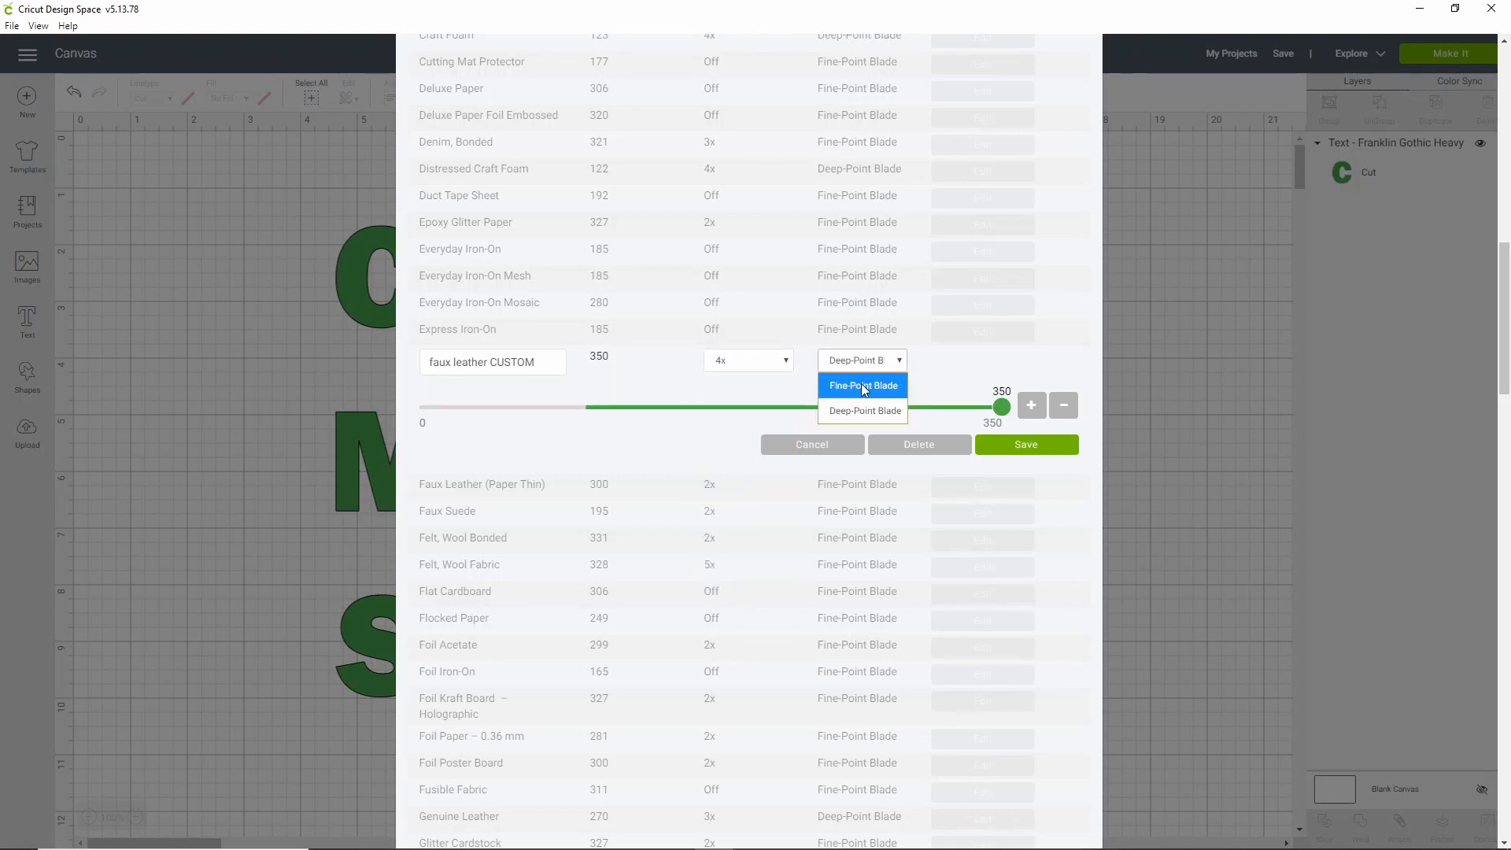
left_click(658, 365)
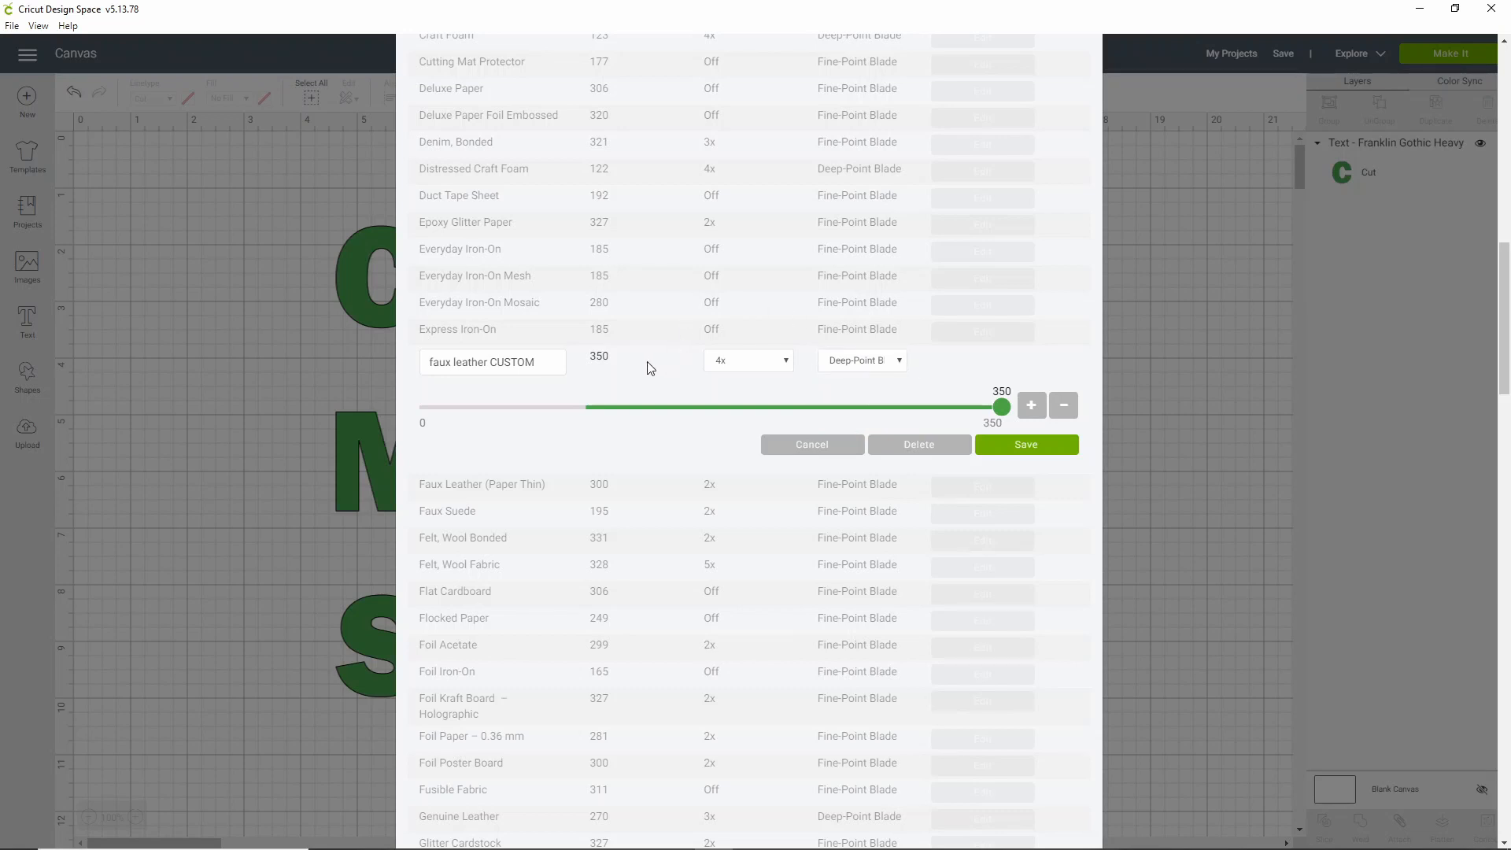
left_click(1025, 446)
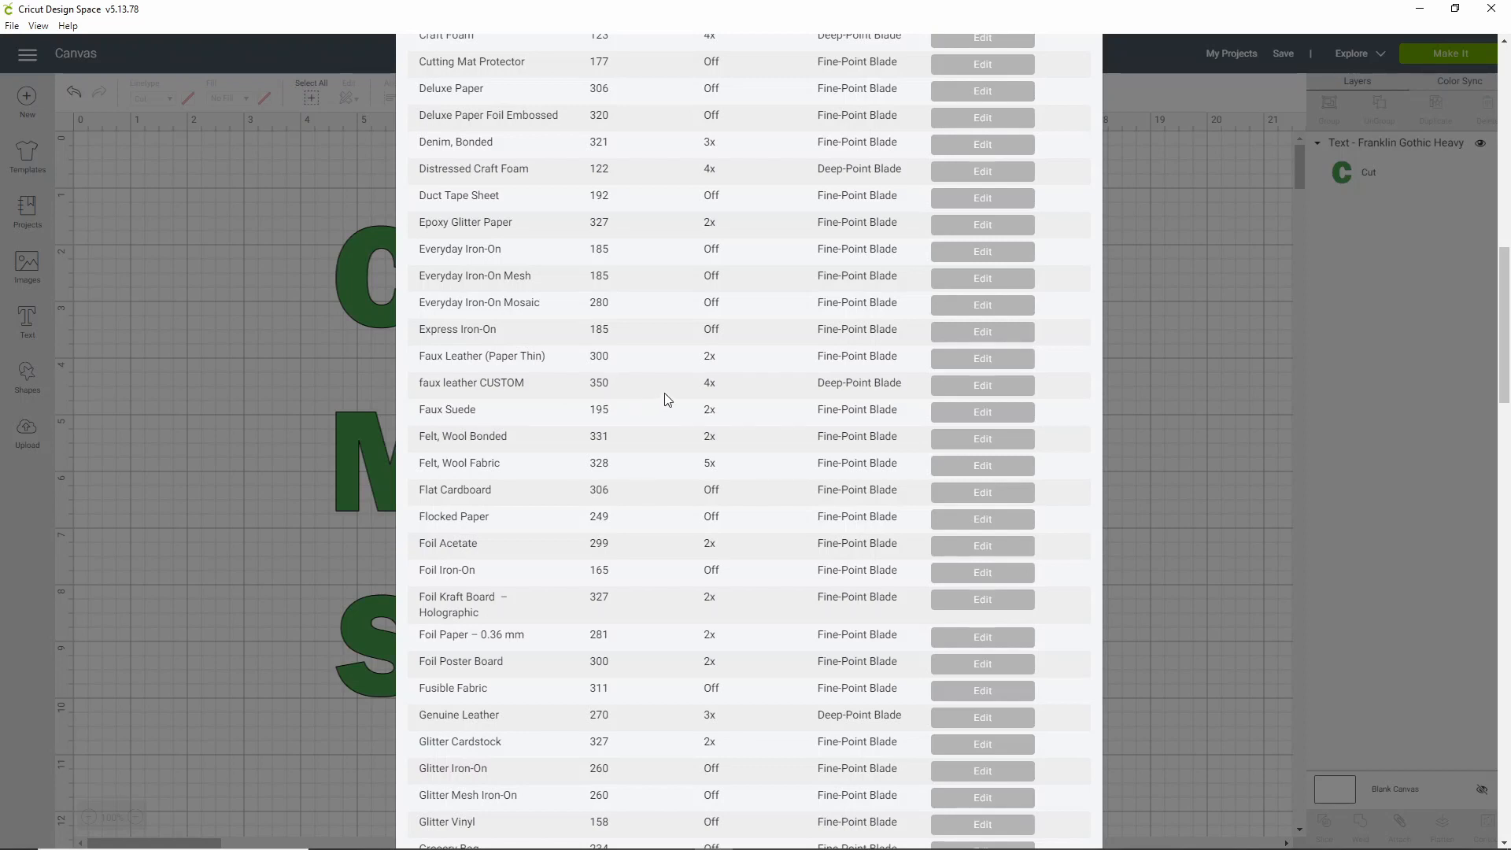
Reopen faux leather CUSTOM, change it to multi-cut 6x and pressure 292, then delete it
left_click(942, 387)
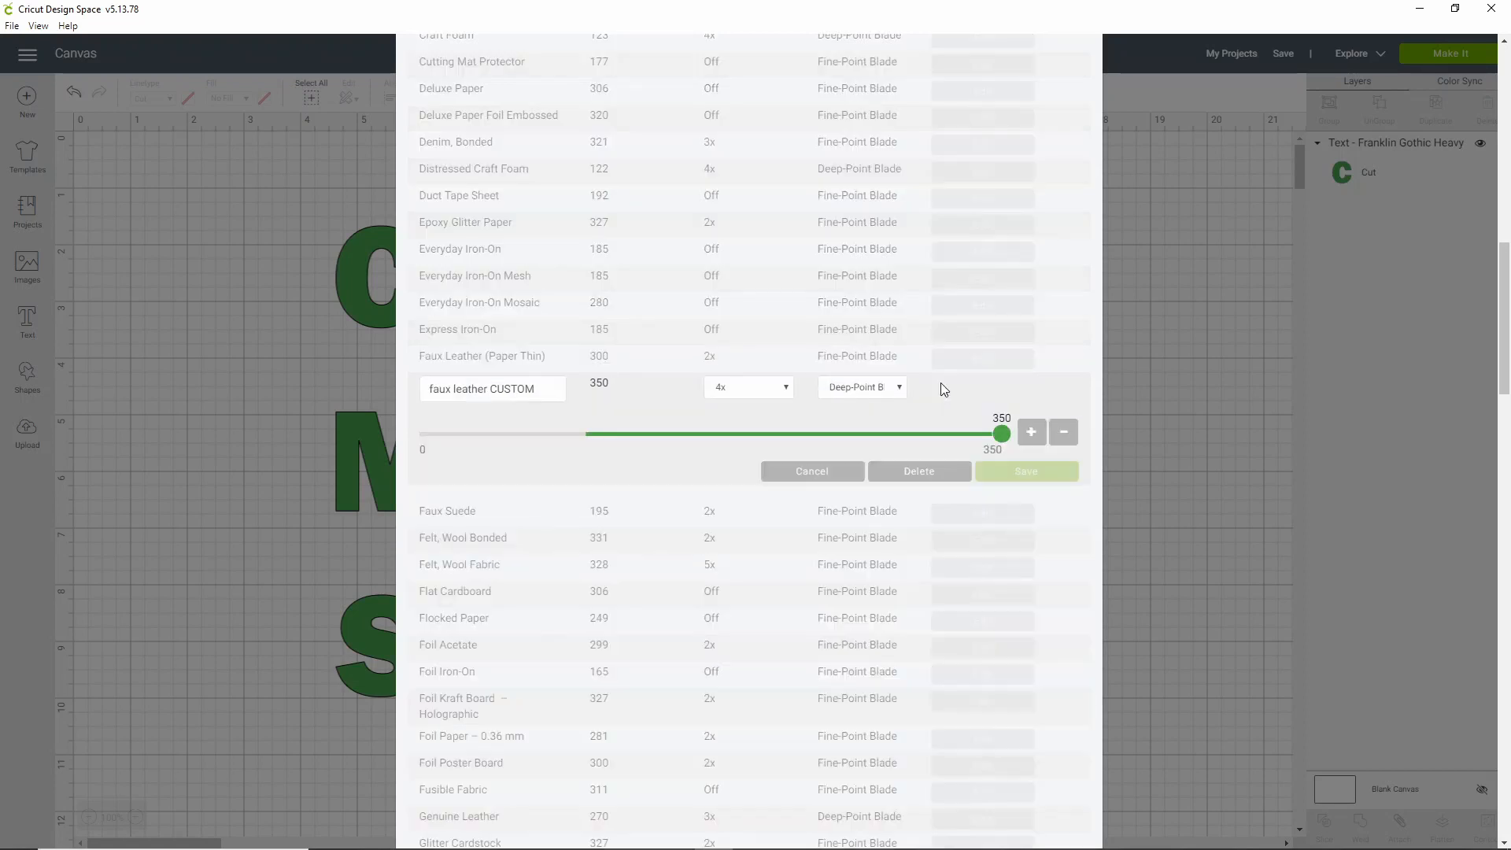
left_click(769, 389)
left_click(741, 527)
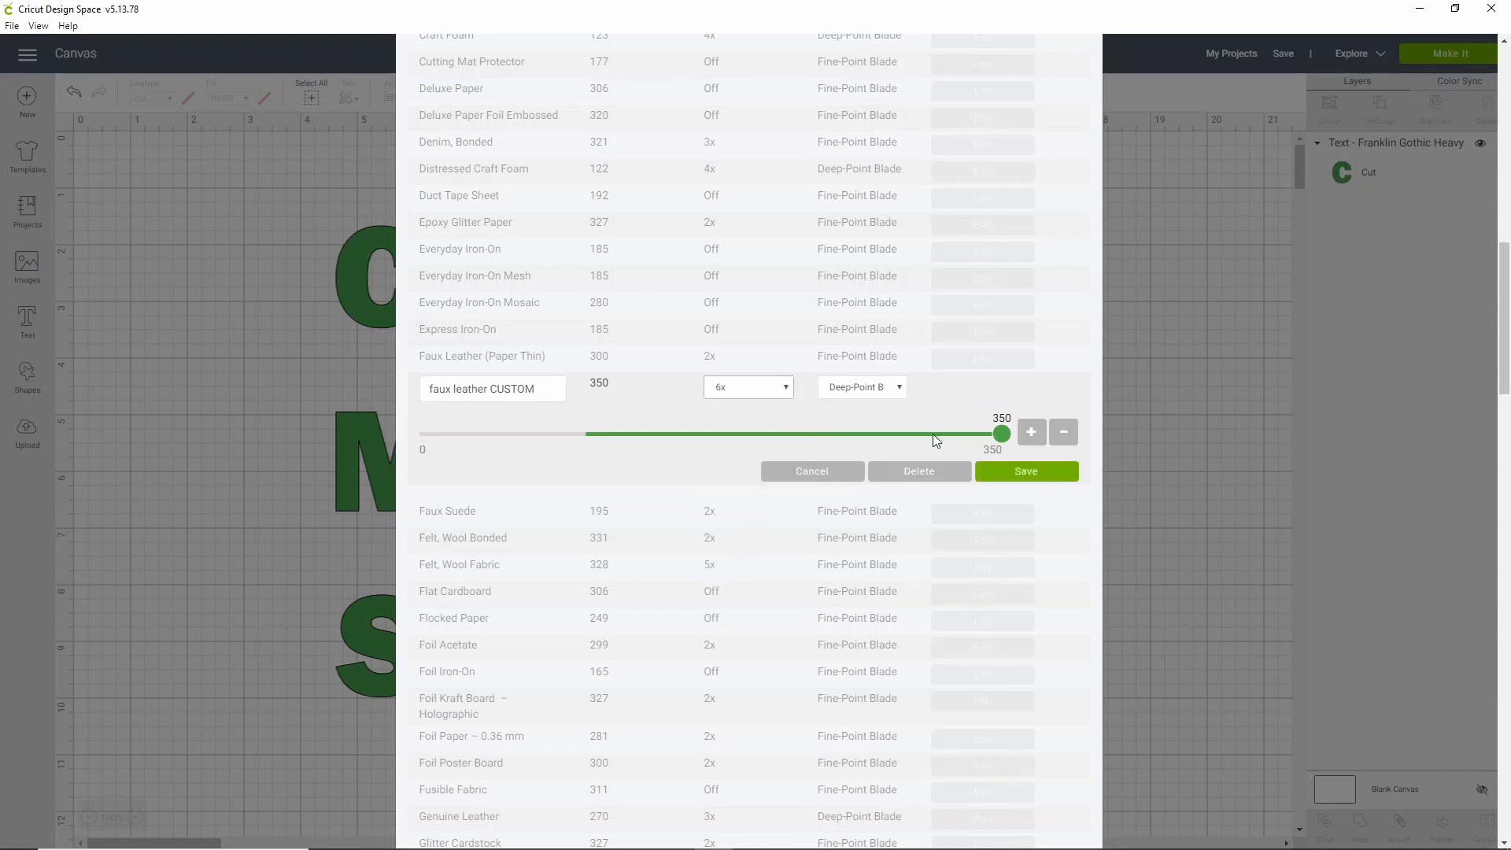
left_click_drag(993, 435, 916, 439)
left_click(899, 473)
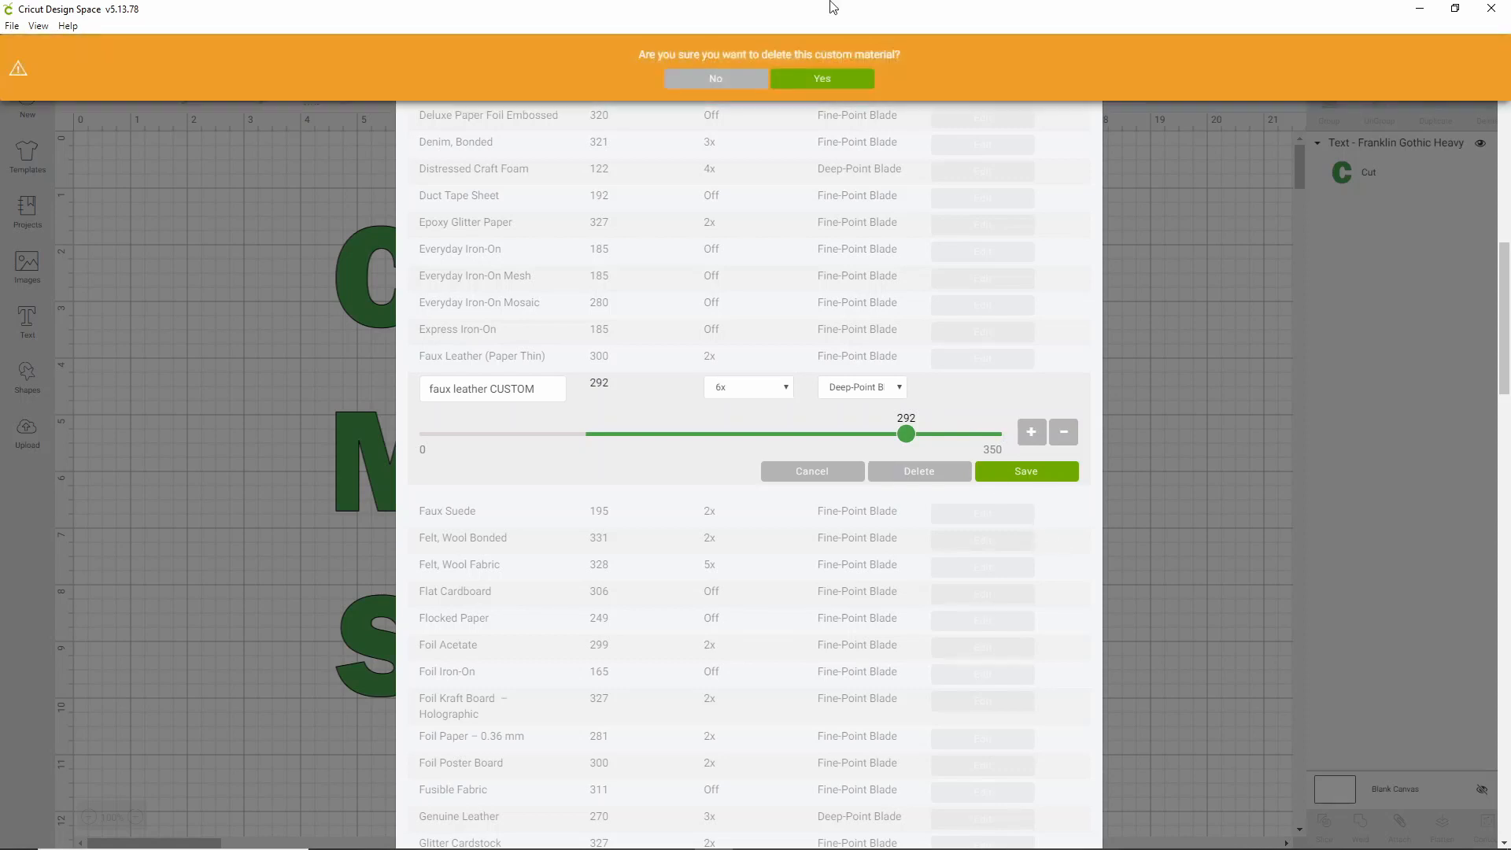
left_click(841, 81)
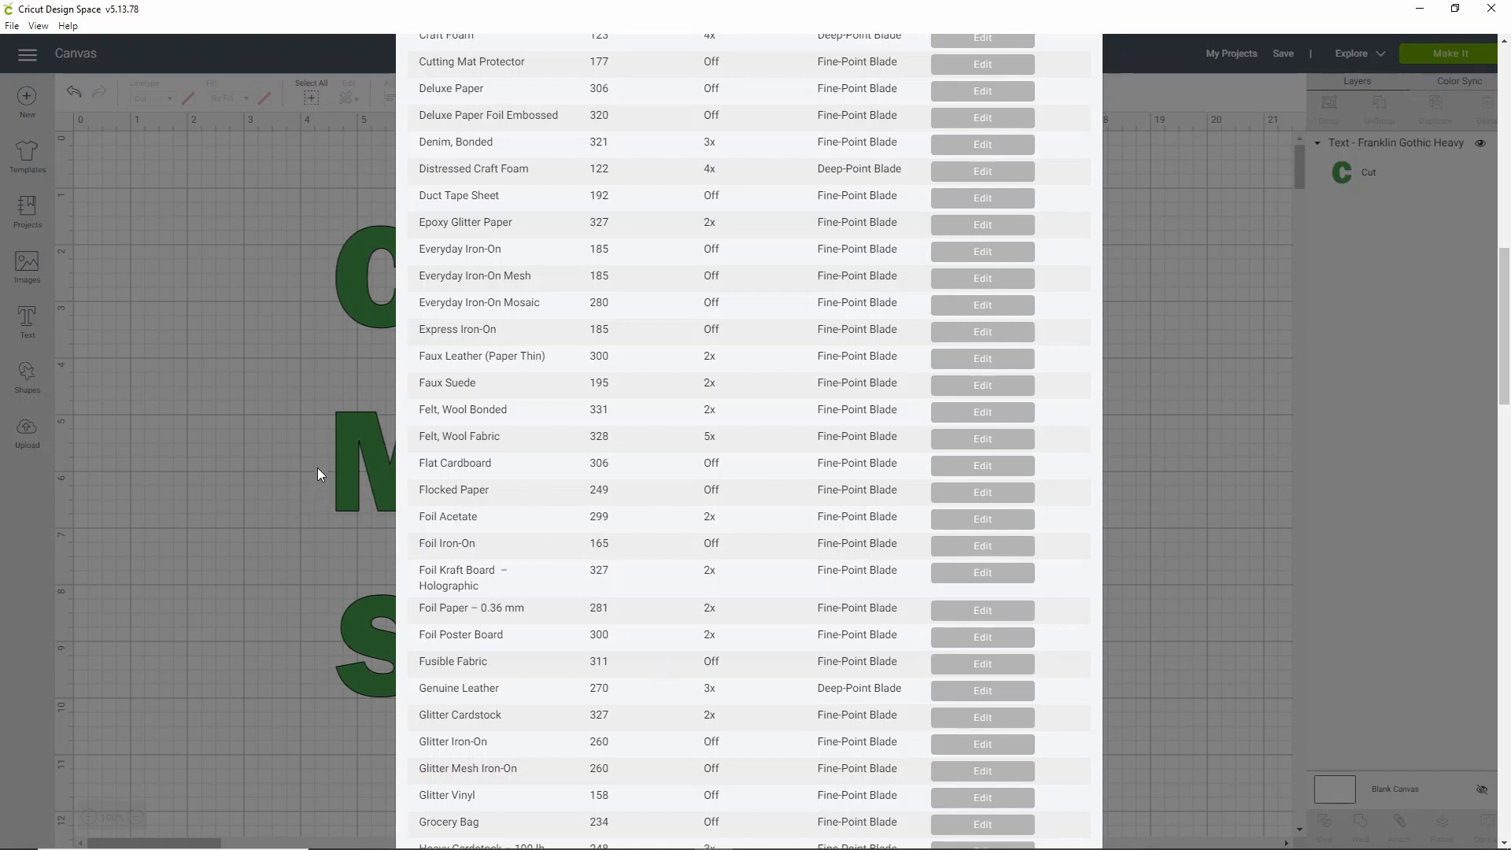
Scroll down through the custom materials list
scroll(896, 551, "down", 12)
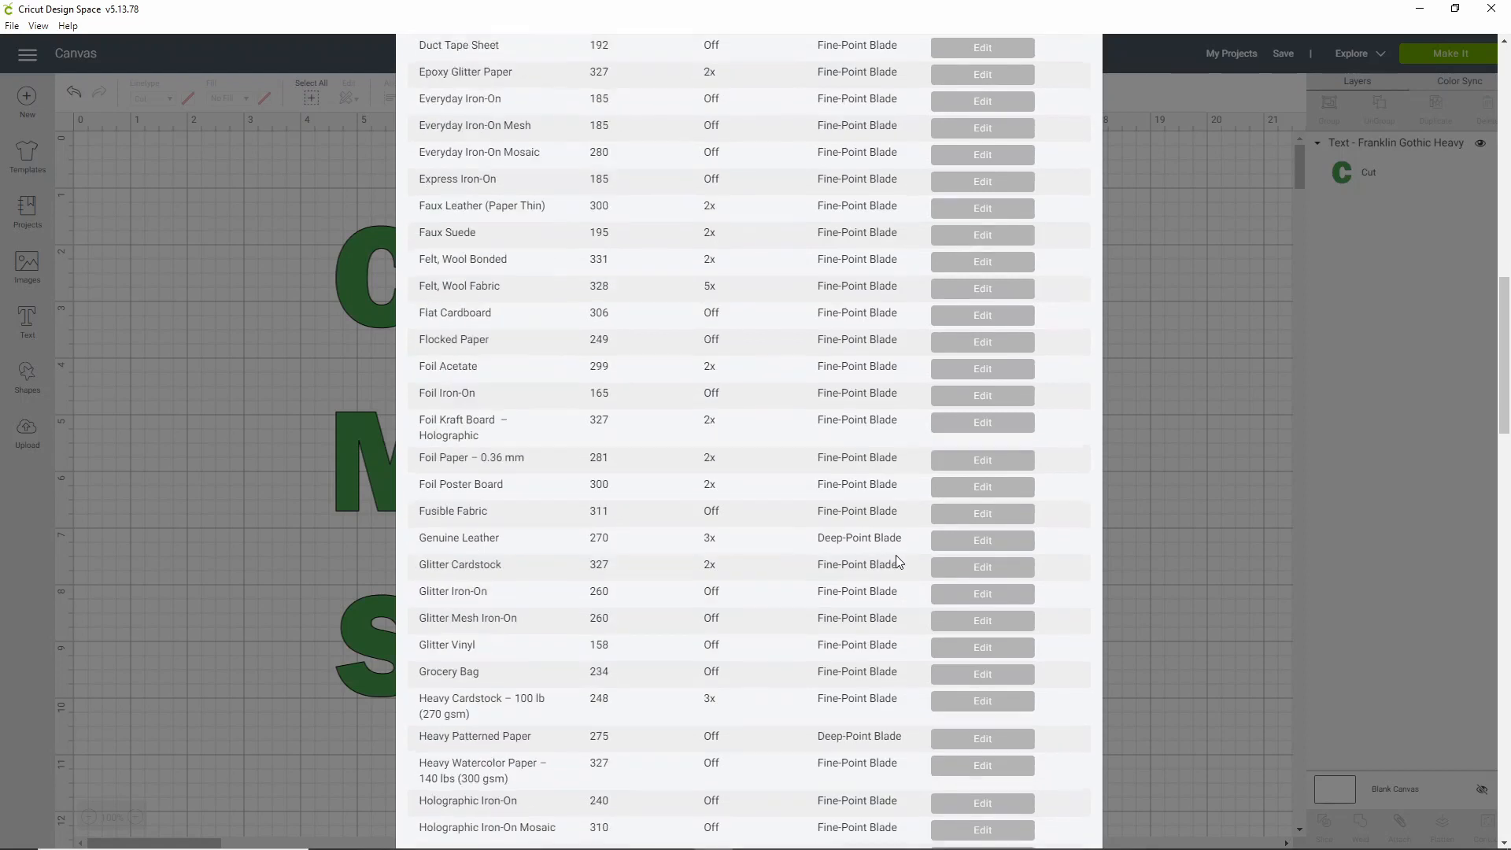
scroll(896, 548, "down", 15)
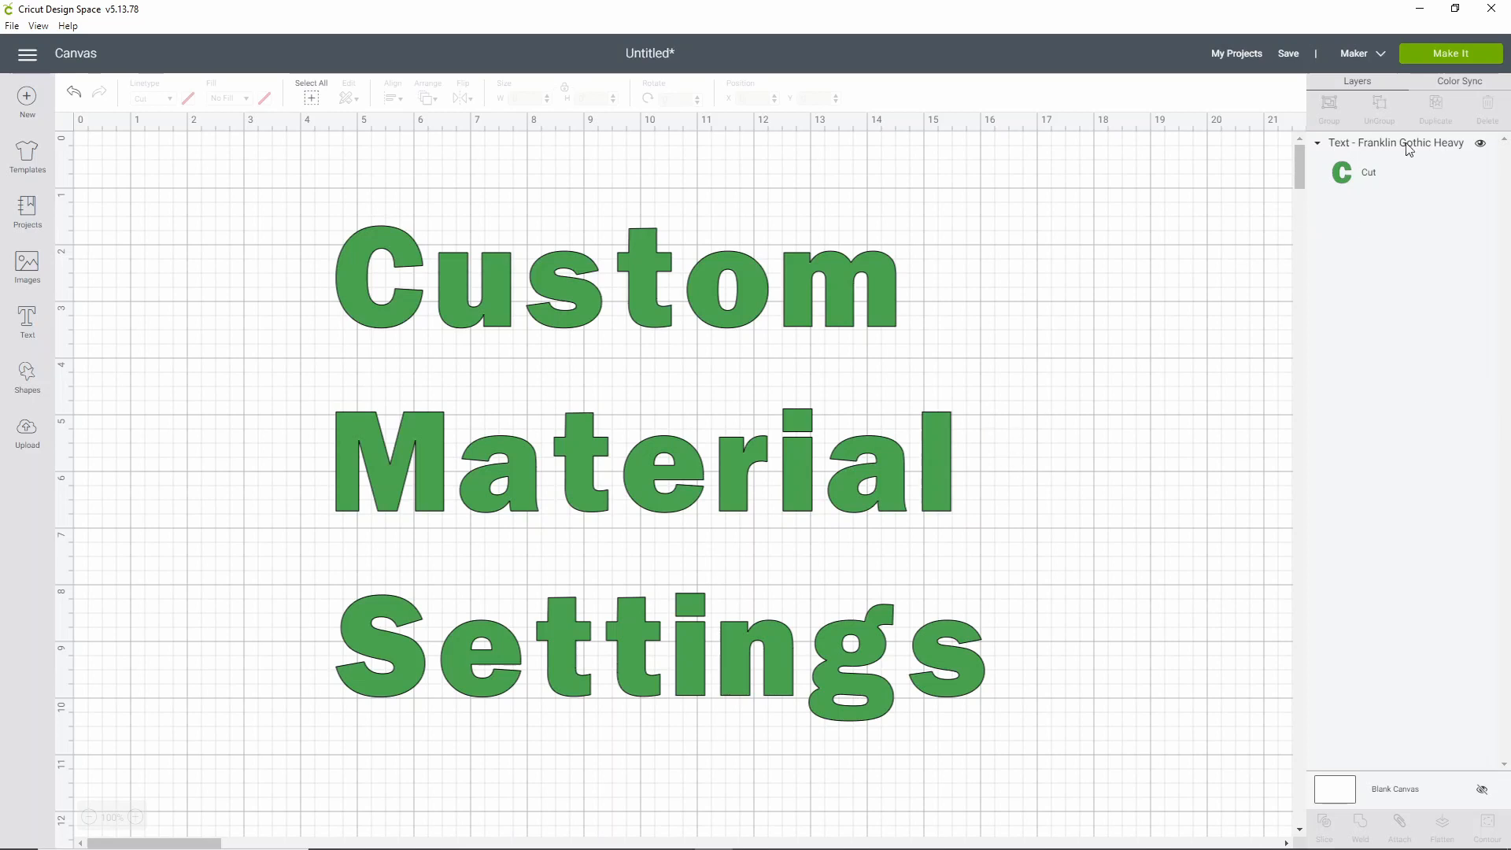
Keep Cricut Maker as the canvas machine and load the Maker's custom materials in Manage Custom Materials
left_click(1381, 56)
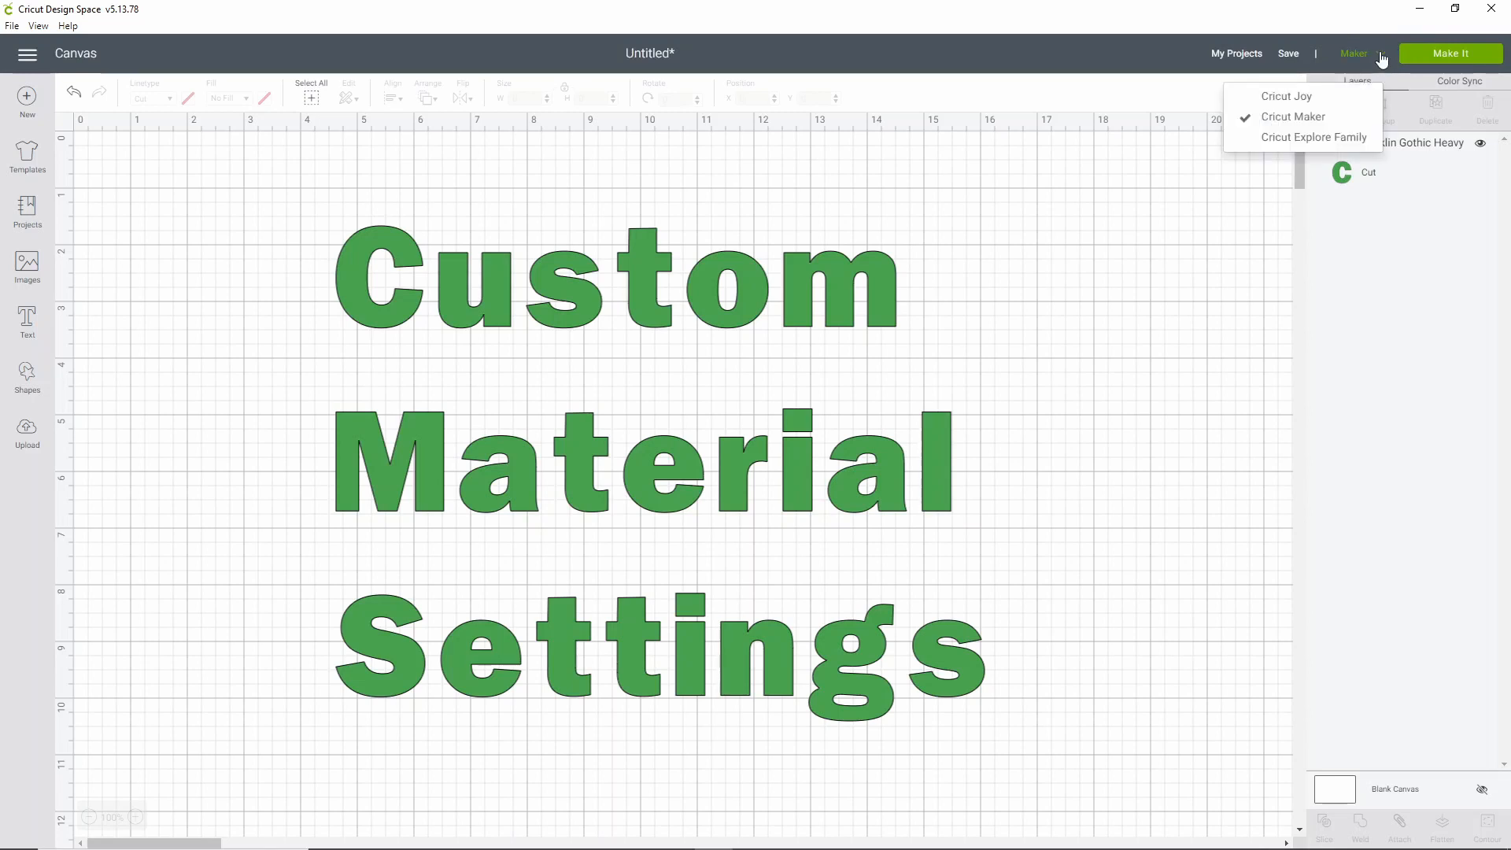
left_click(1314, 118)
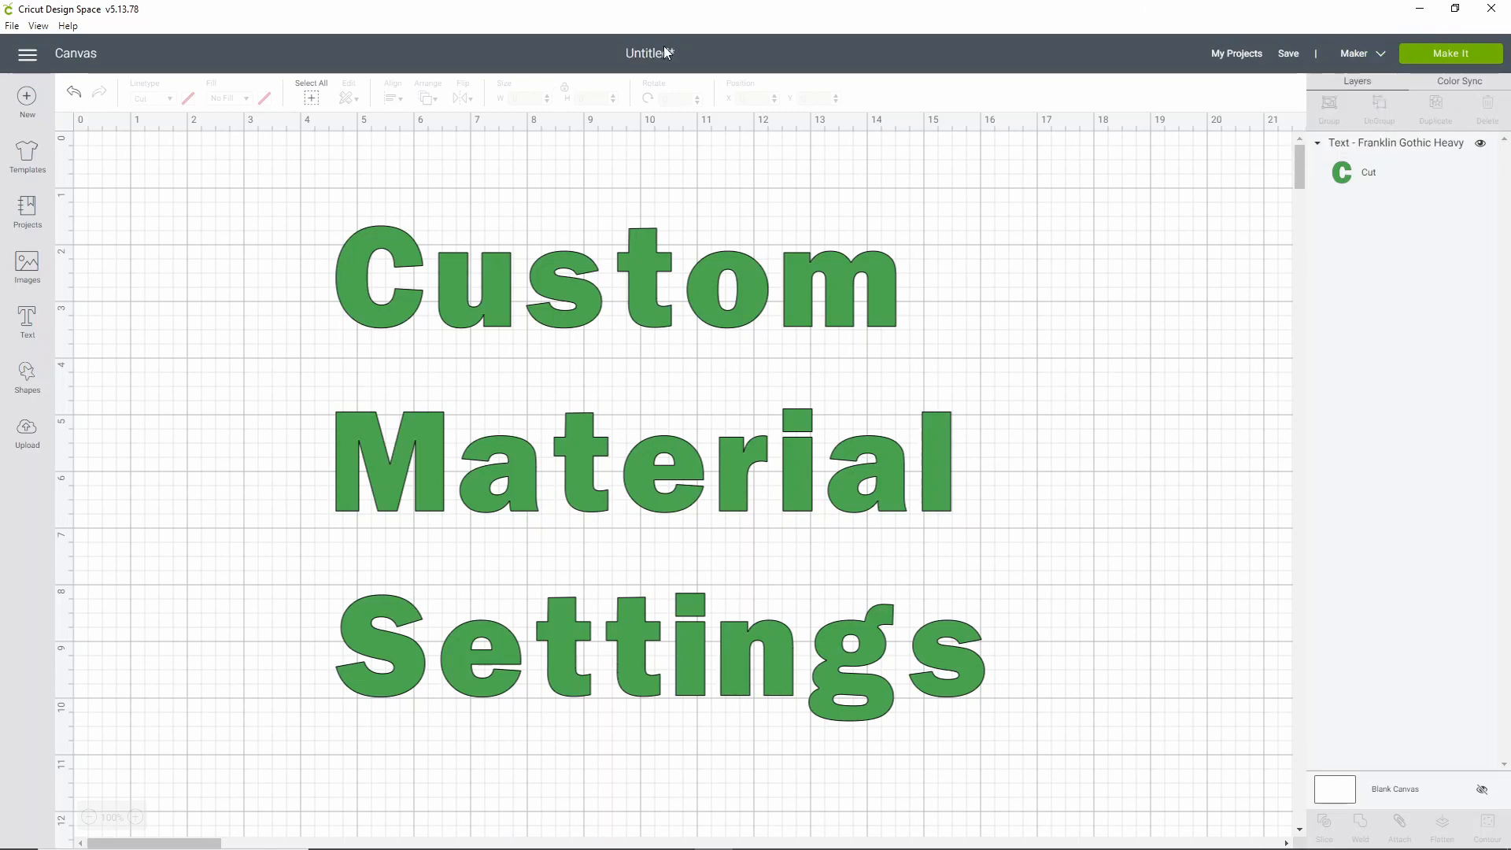
left_click(28, 54)
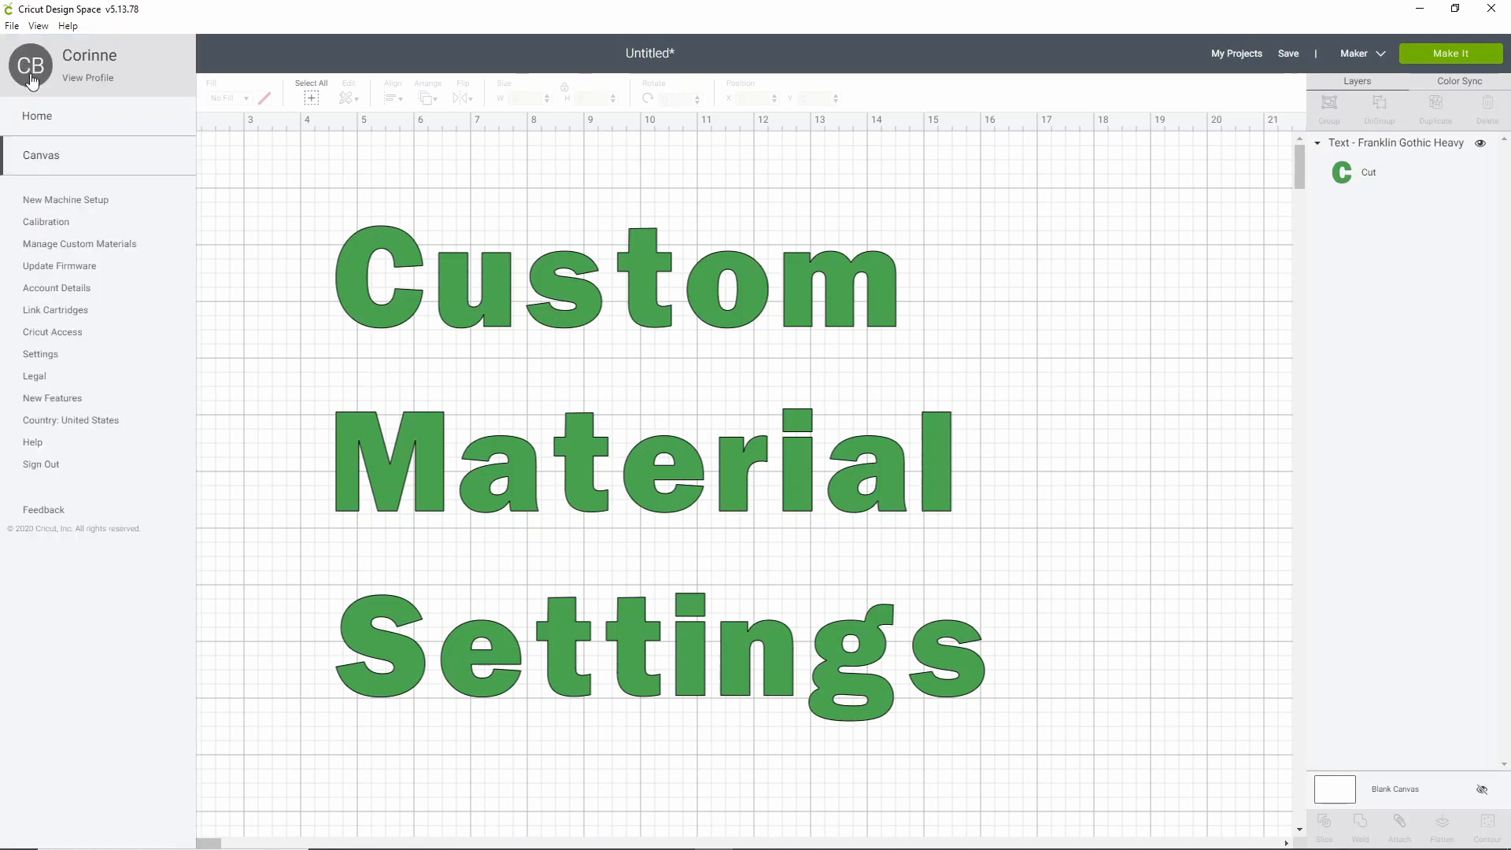
left_click(74, 245)
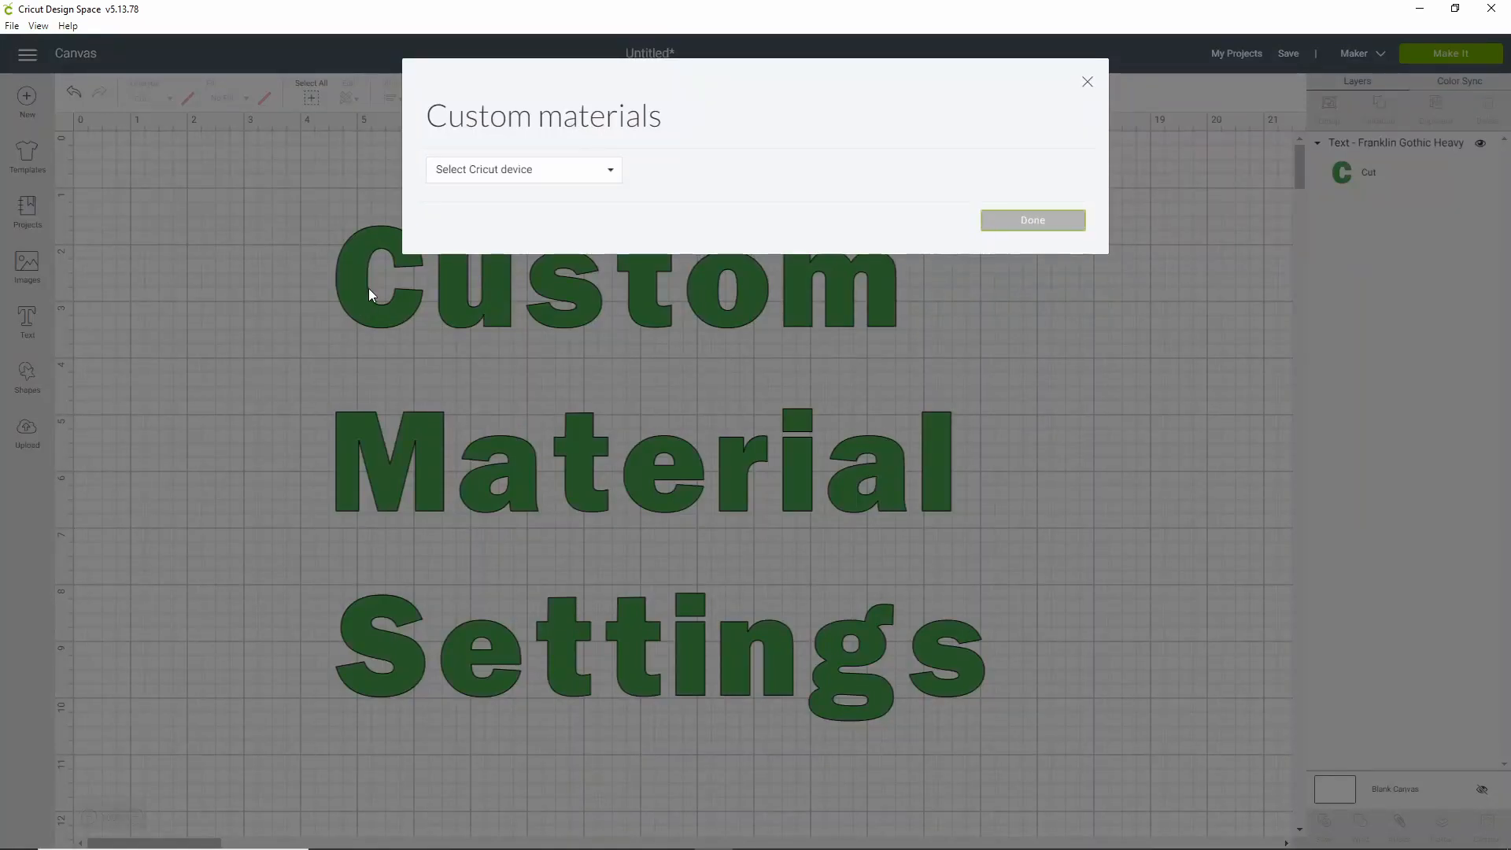
left_click(606, 170)
left_click(536, 246)
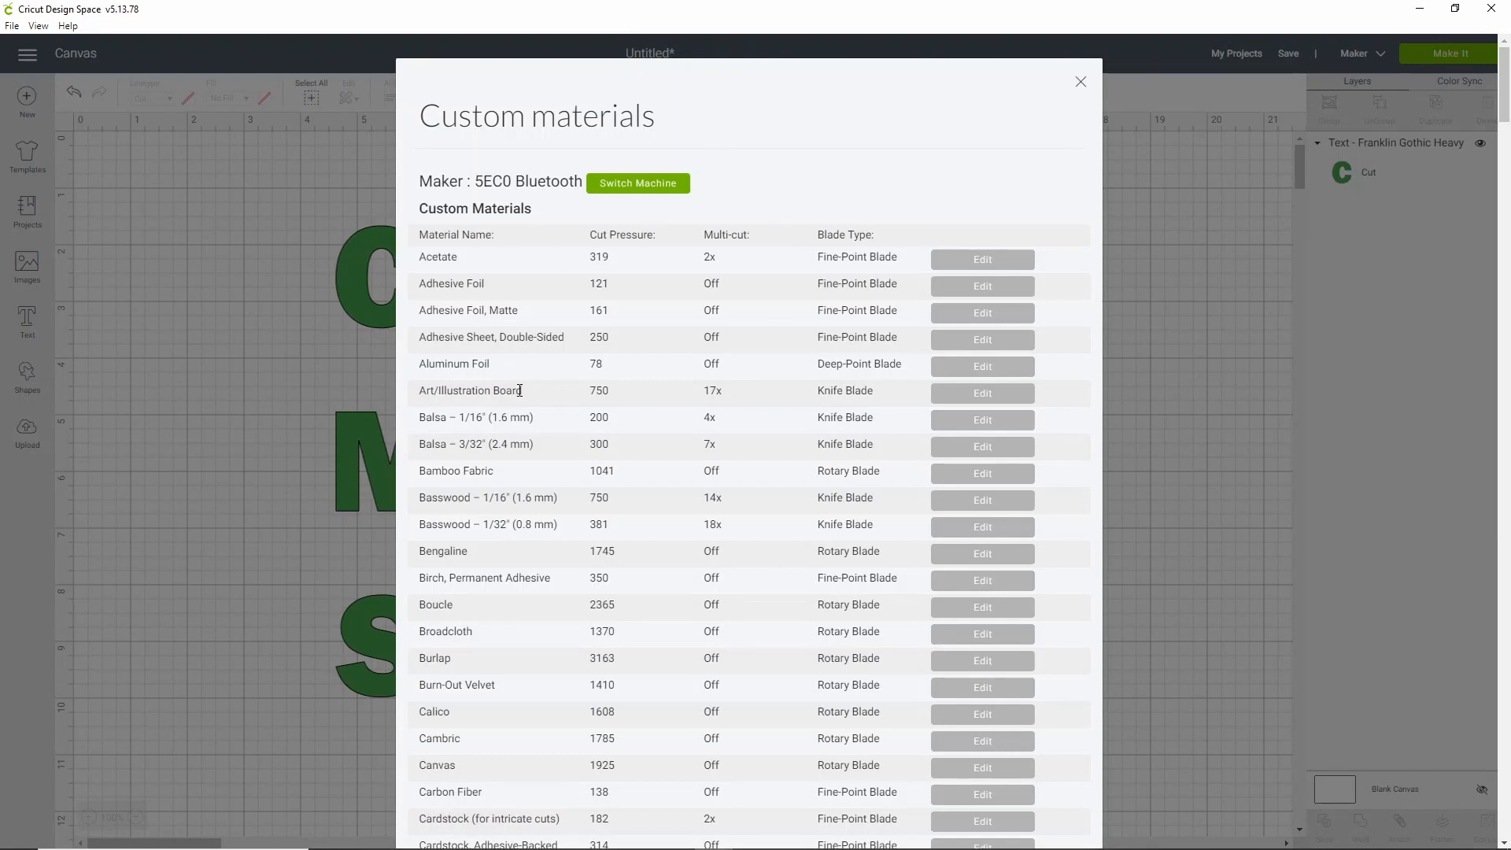
Scroll past Ziberline at the end of the Maker list and start a new custom material
scroll(521, 384, "down", 3)
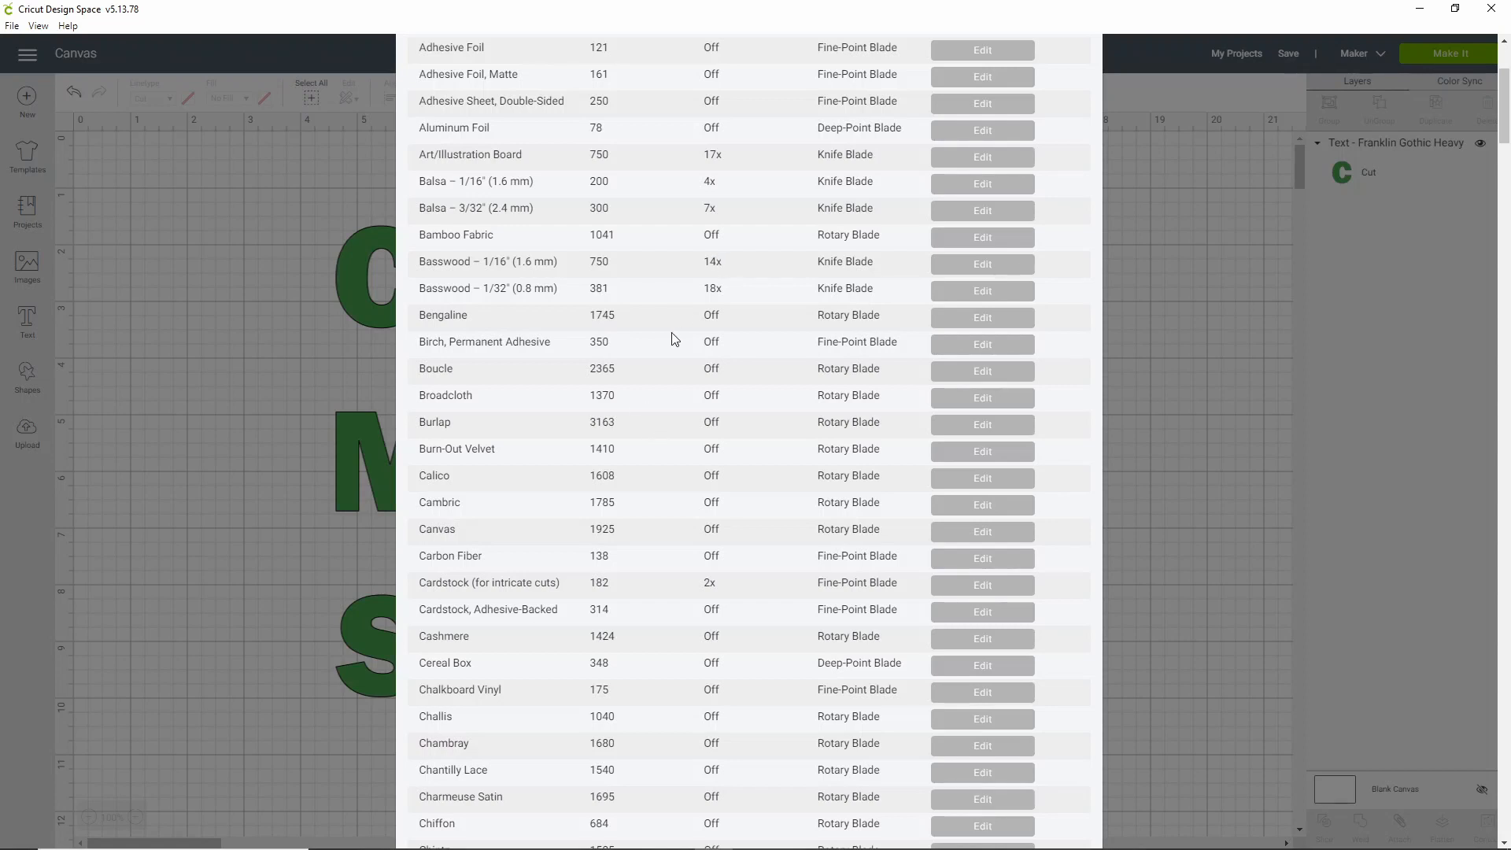
scroll(665, 338, "down", 15)
scroll(637, 403, "down", 20)
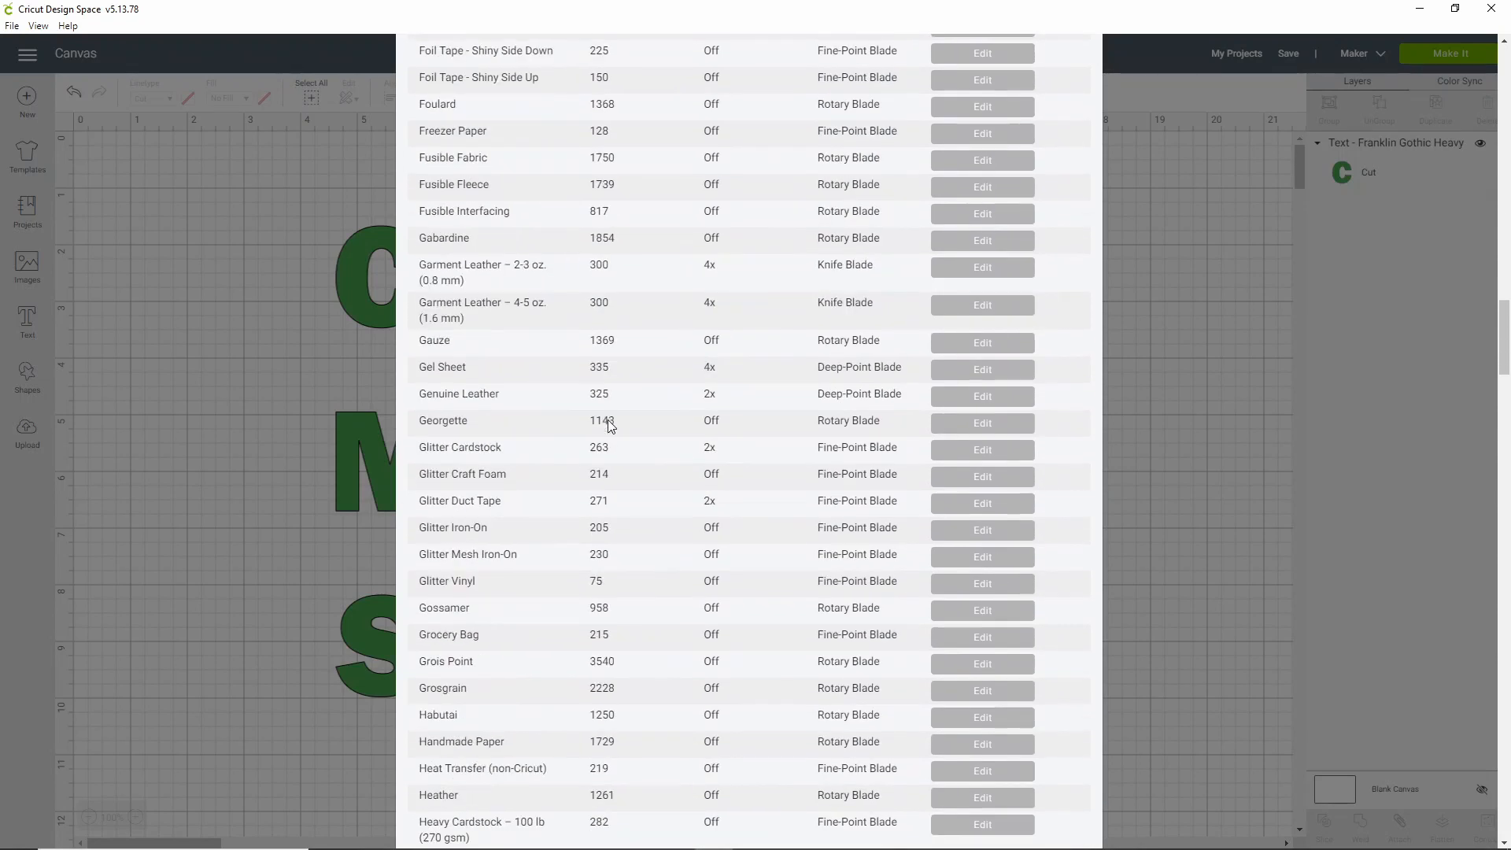
scroll(575, 414, "down", 20)
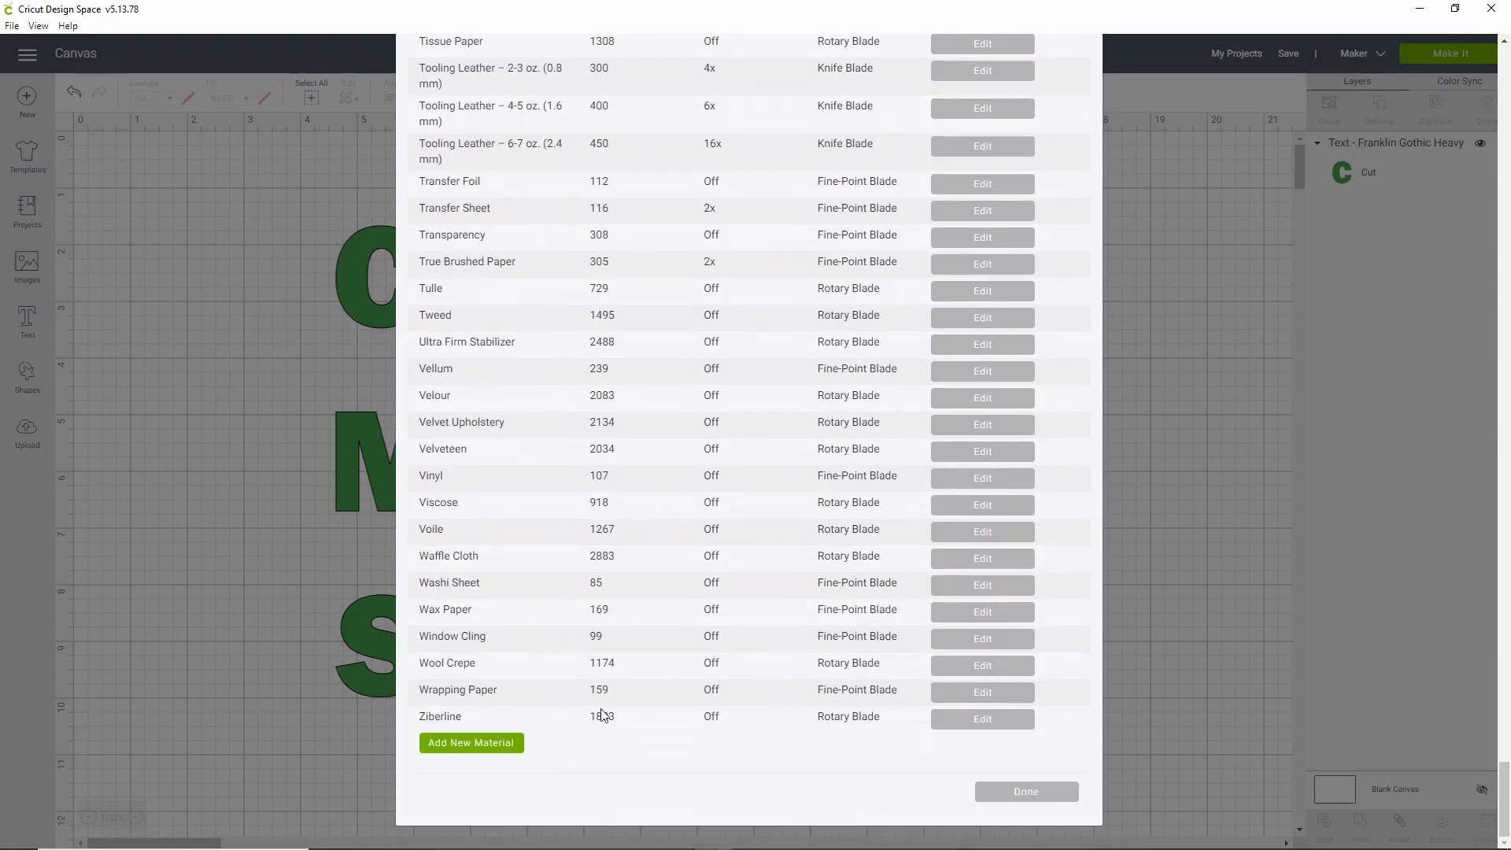
left_click(515, 743)
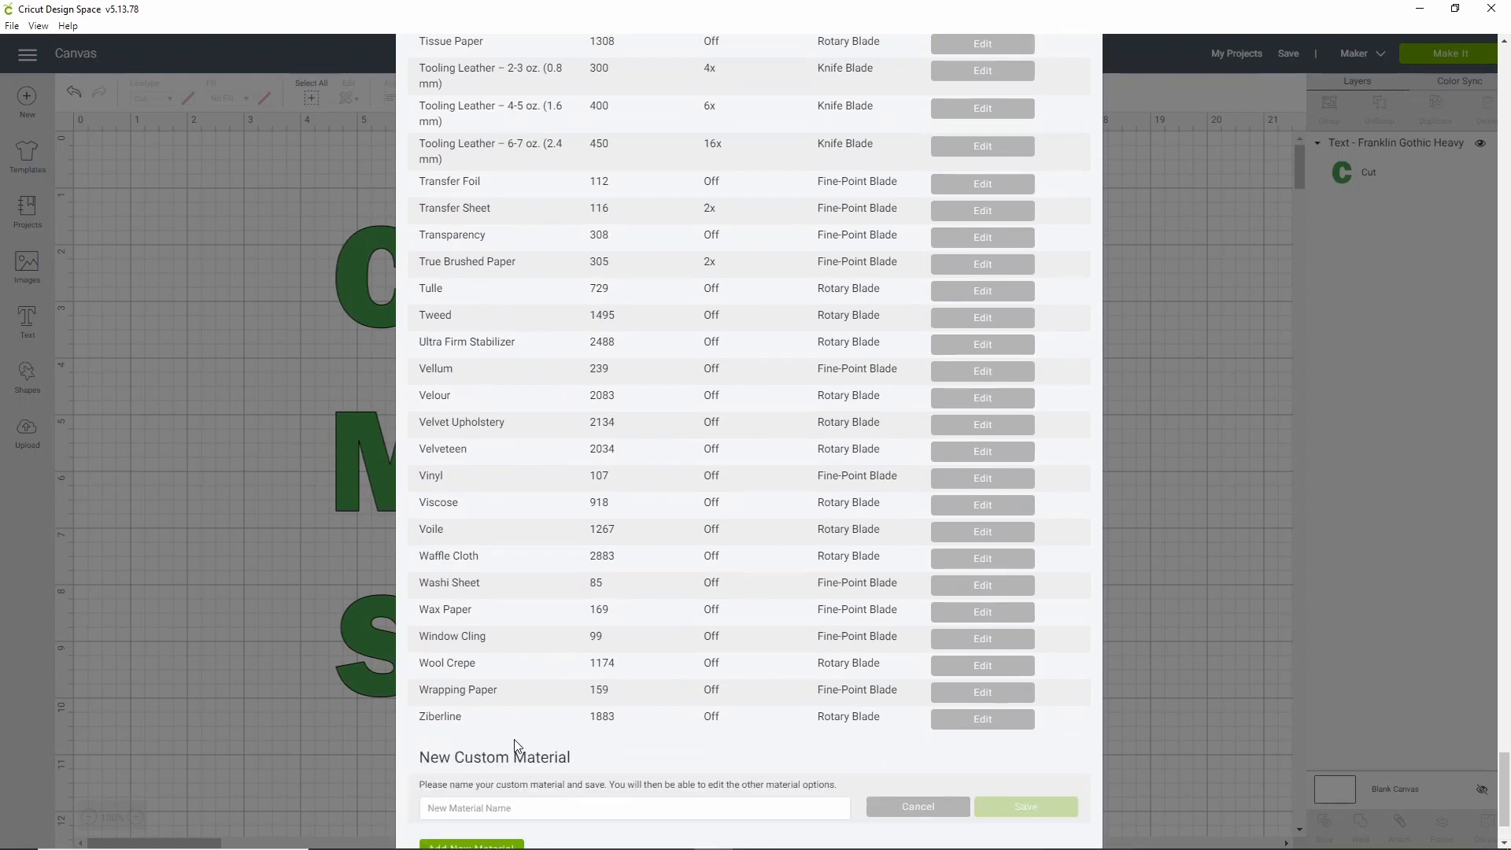
Name the new Maker material 'Faux Leather CUSTOM' and save it
scroll(516, 745, "down", 2)
left_click(581, 698)
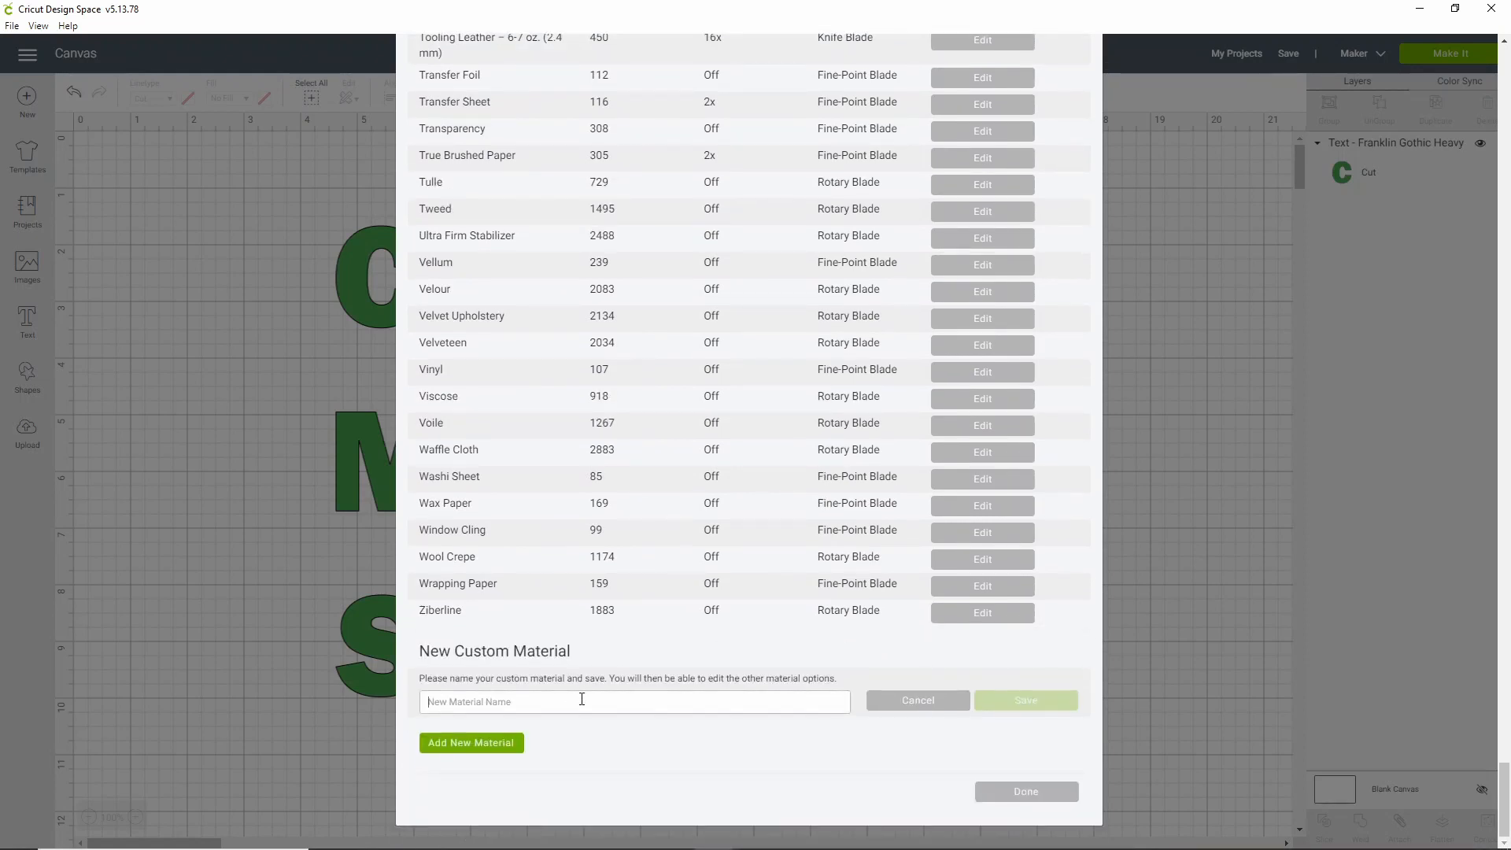
type("Faux L")
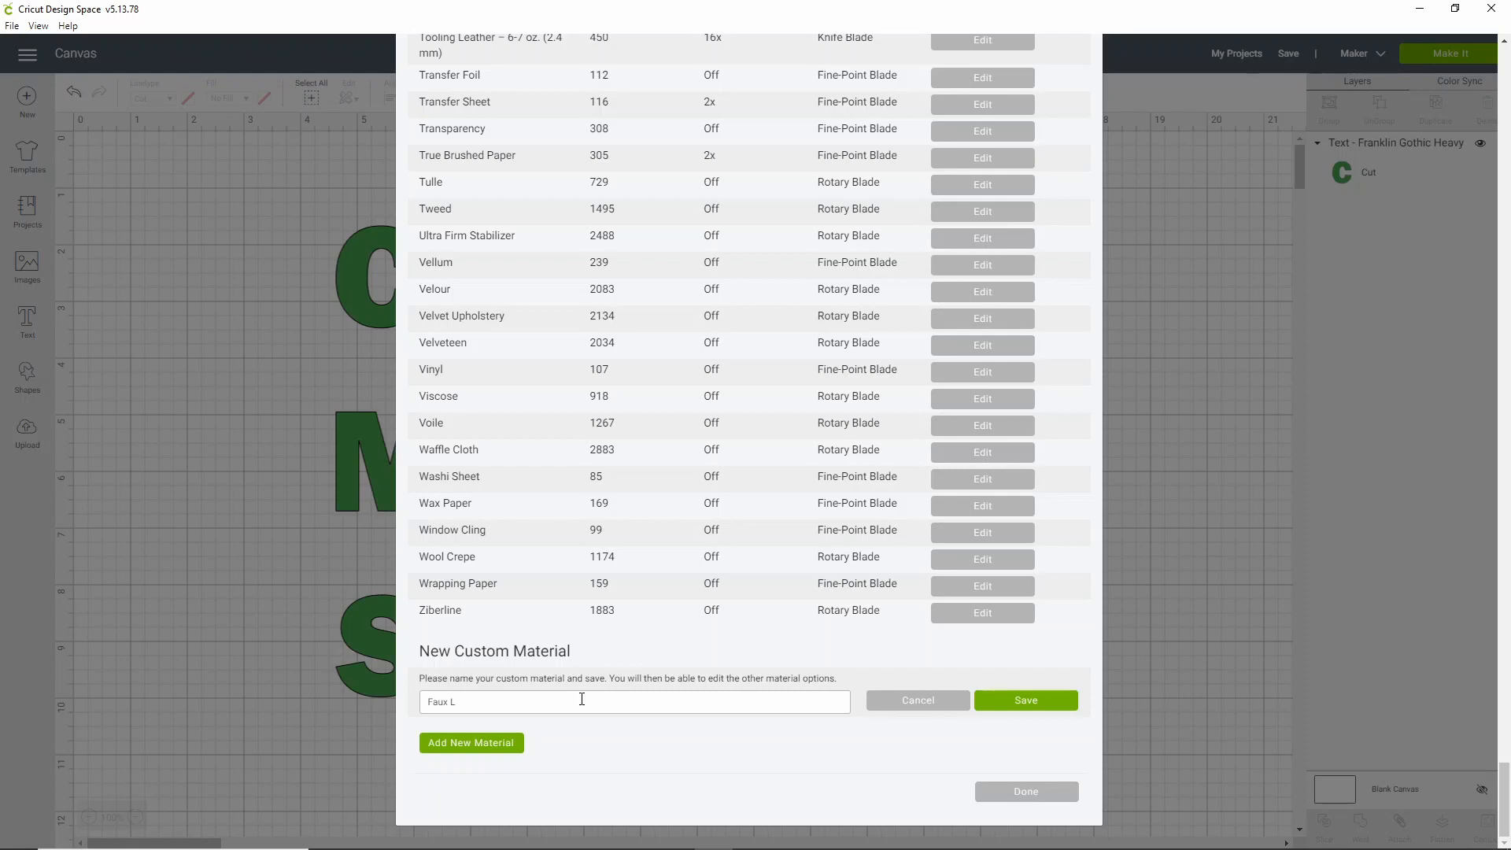
type("aeather CUSTOM")
left_click(1043, 702)
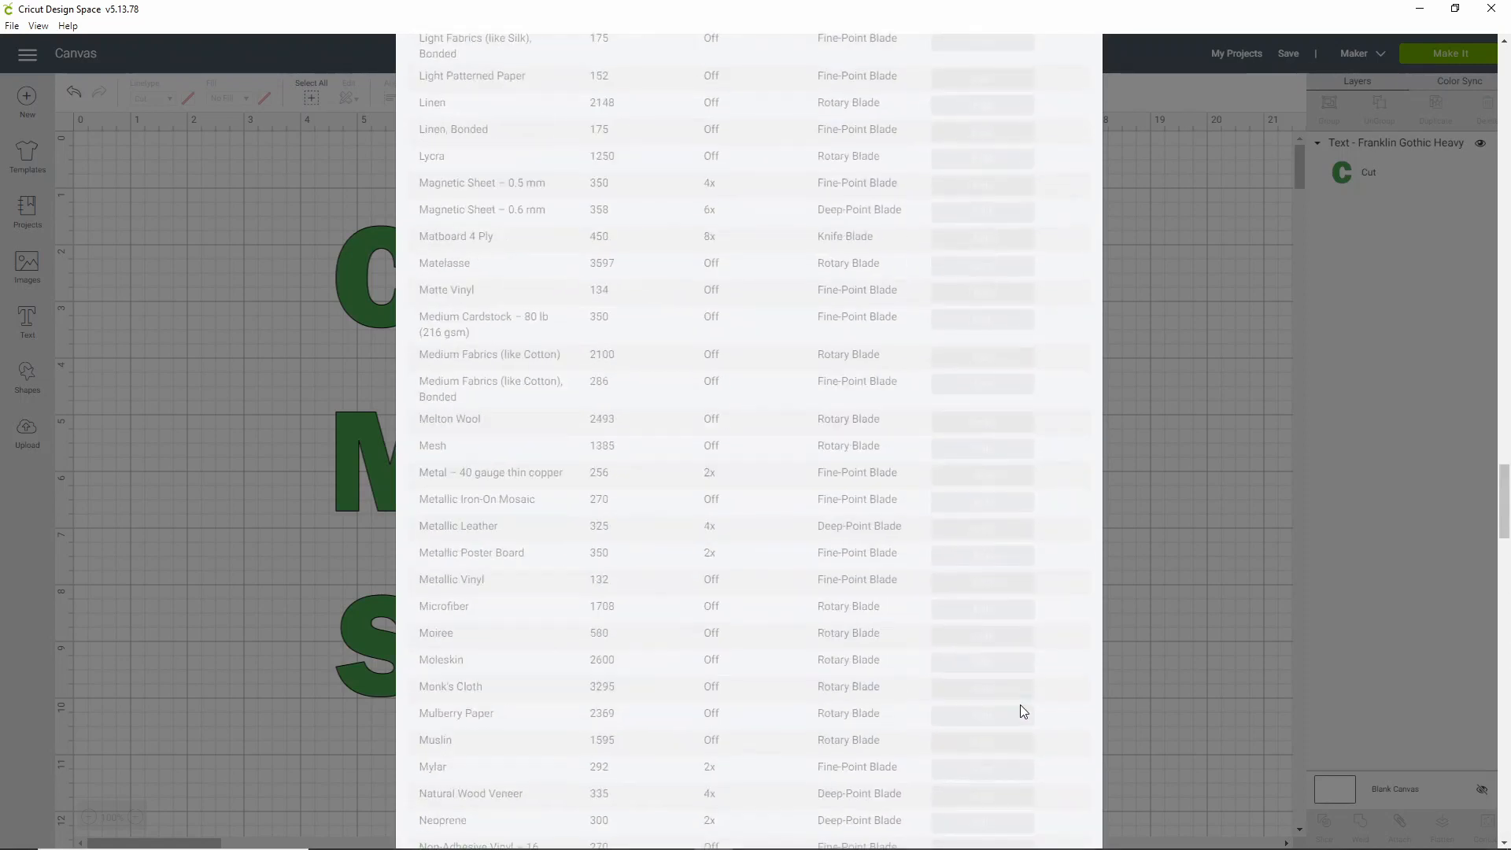
Compare blade types and settle on Rotary Blade, leaving multi-cut Off
scroll(807, 480, "up", 4)
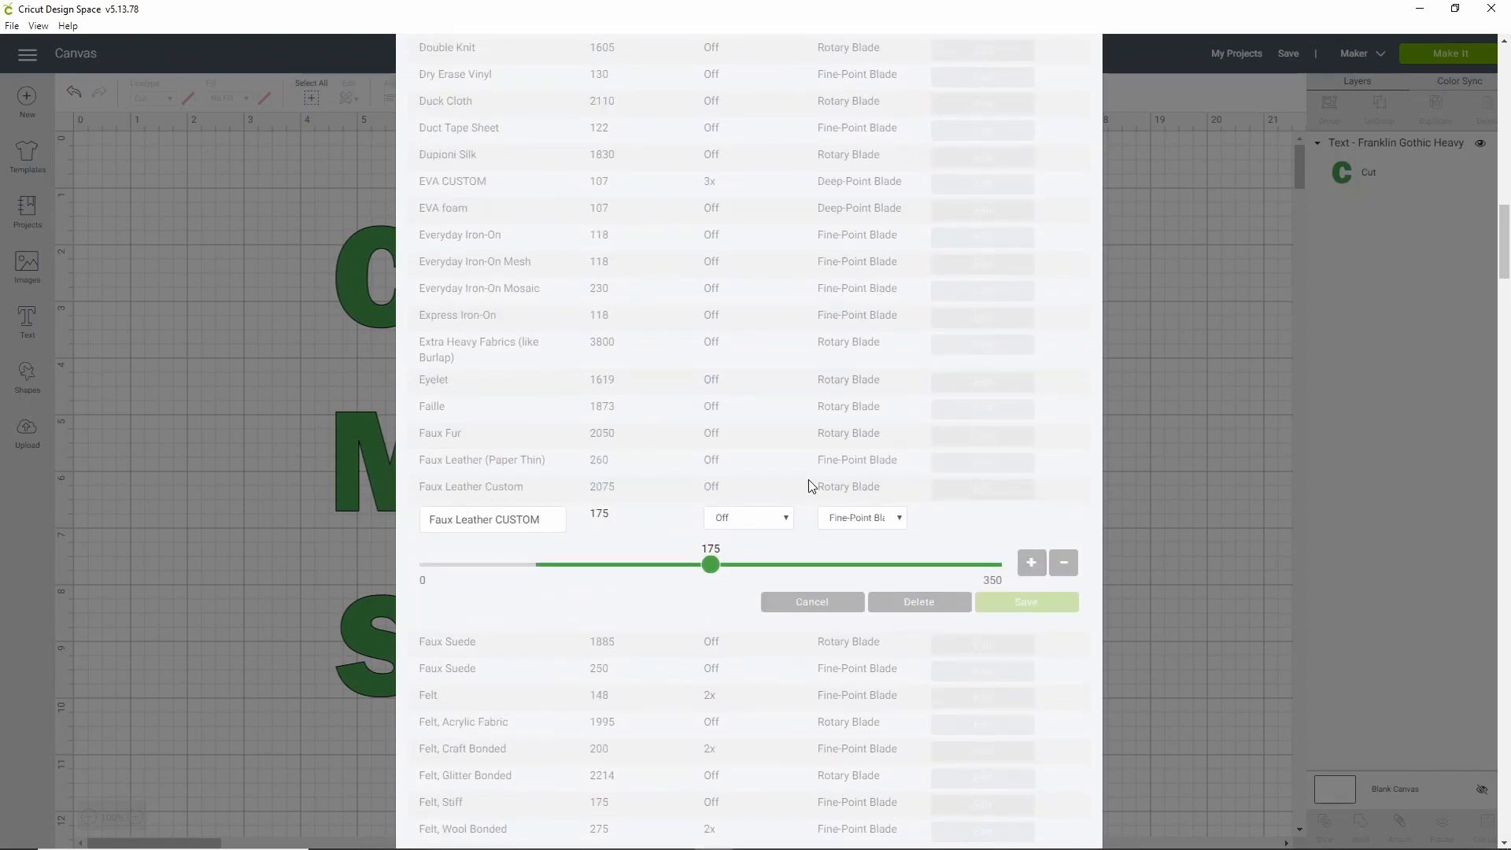
left_click(900, 519)
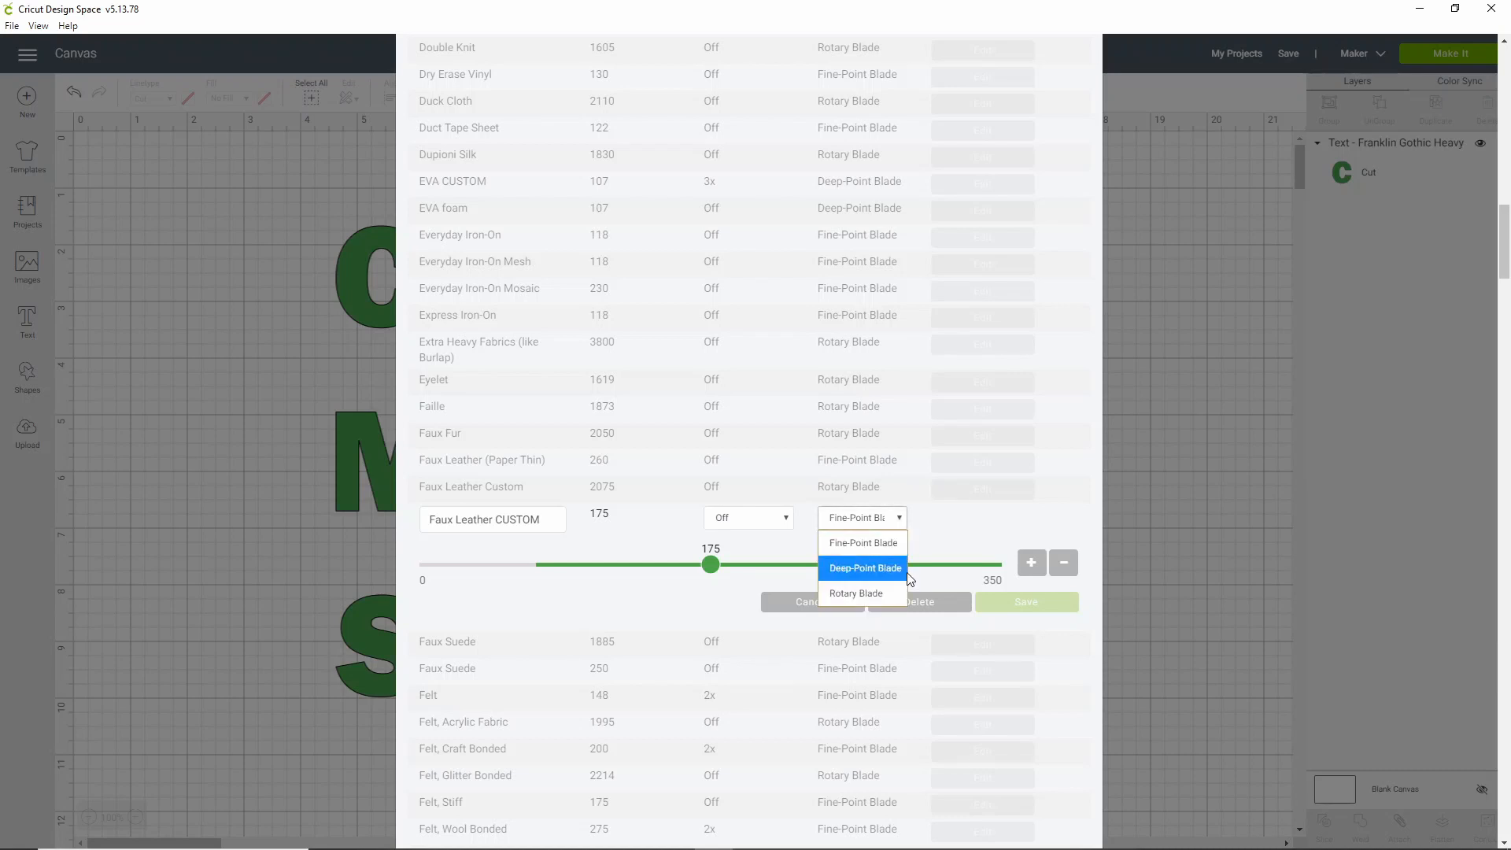
left_click(853, 595)
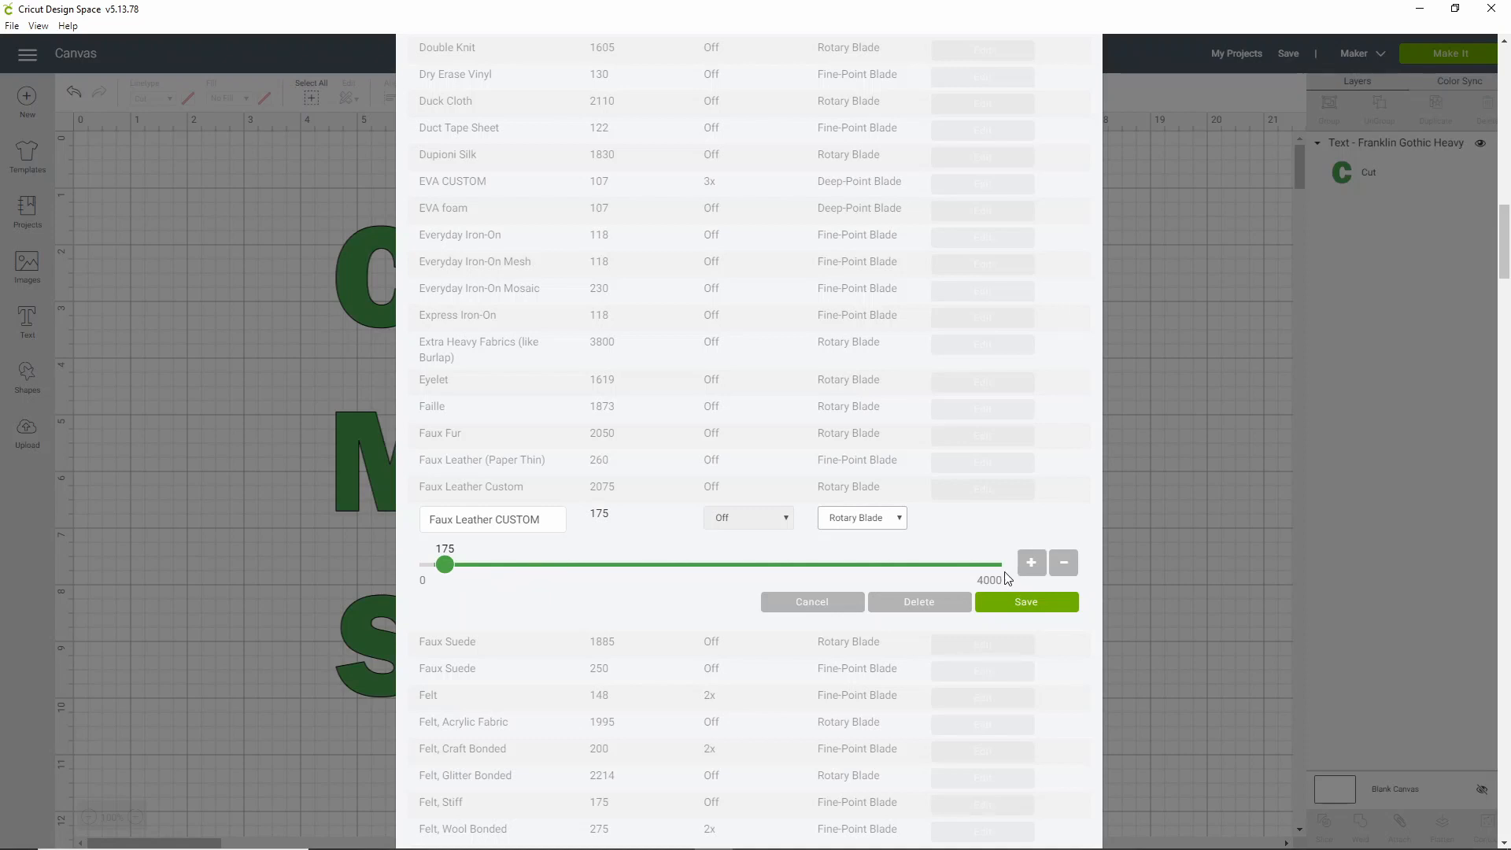
left_click(899, 518)
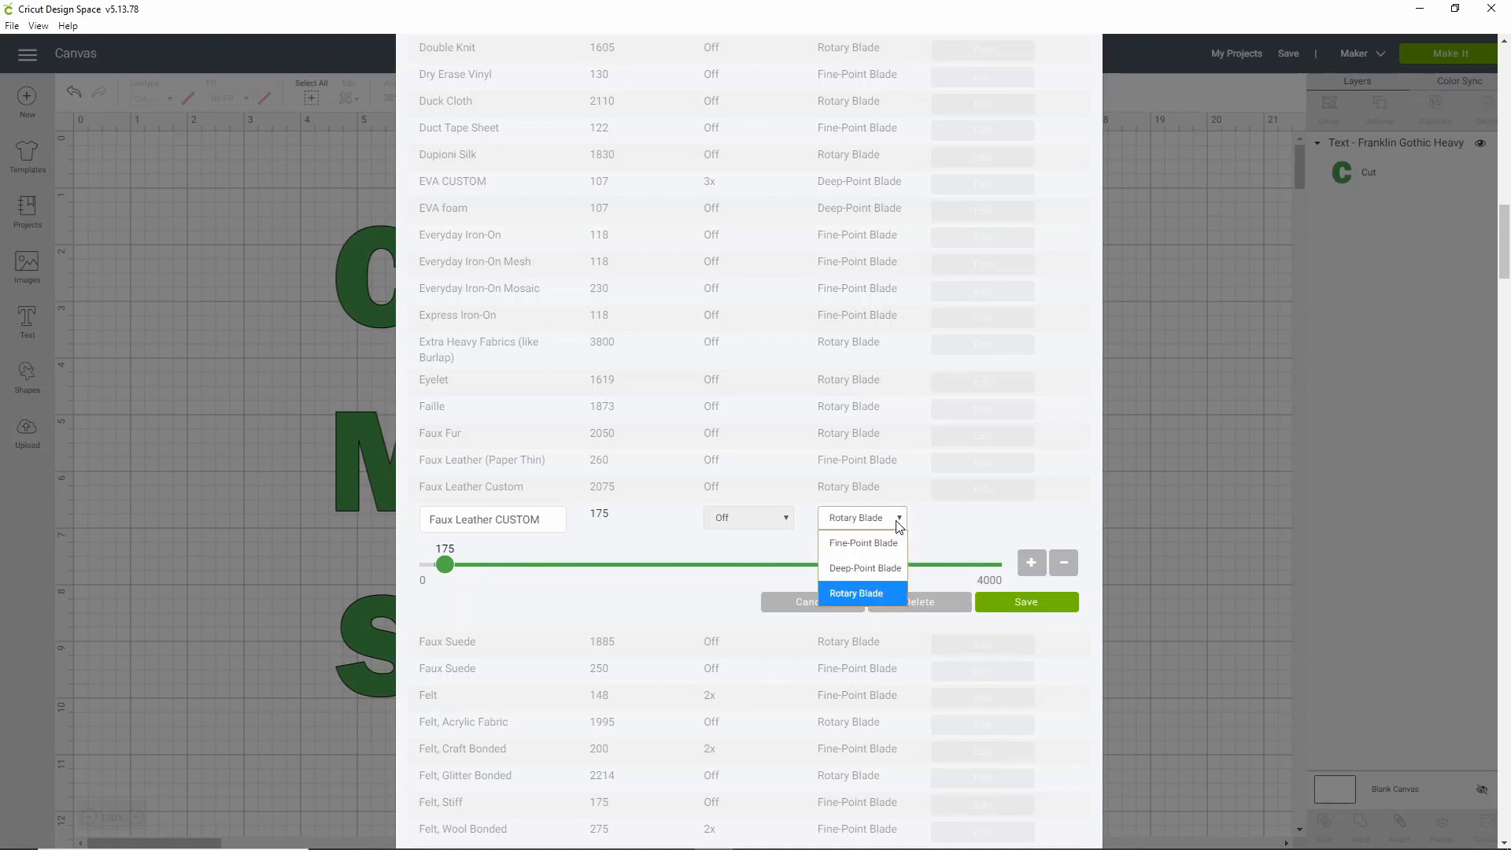
left_click(877, 567)
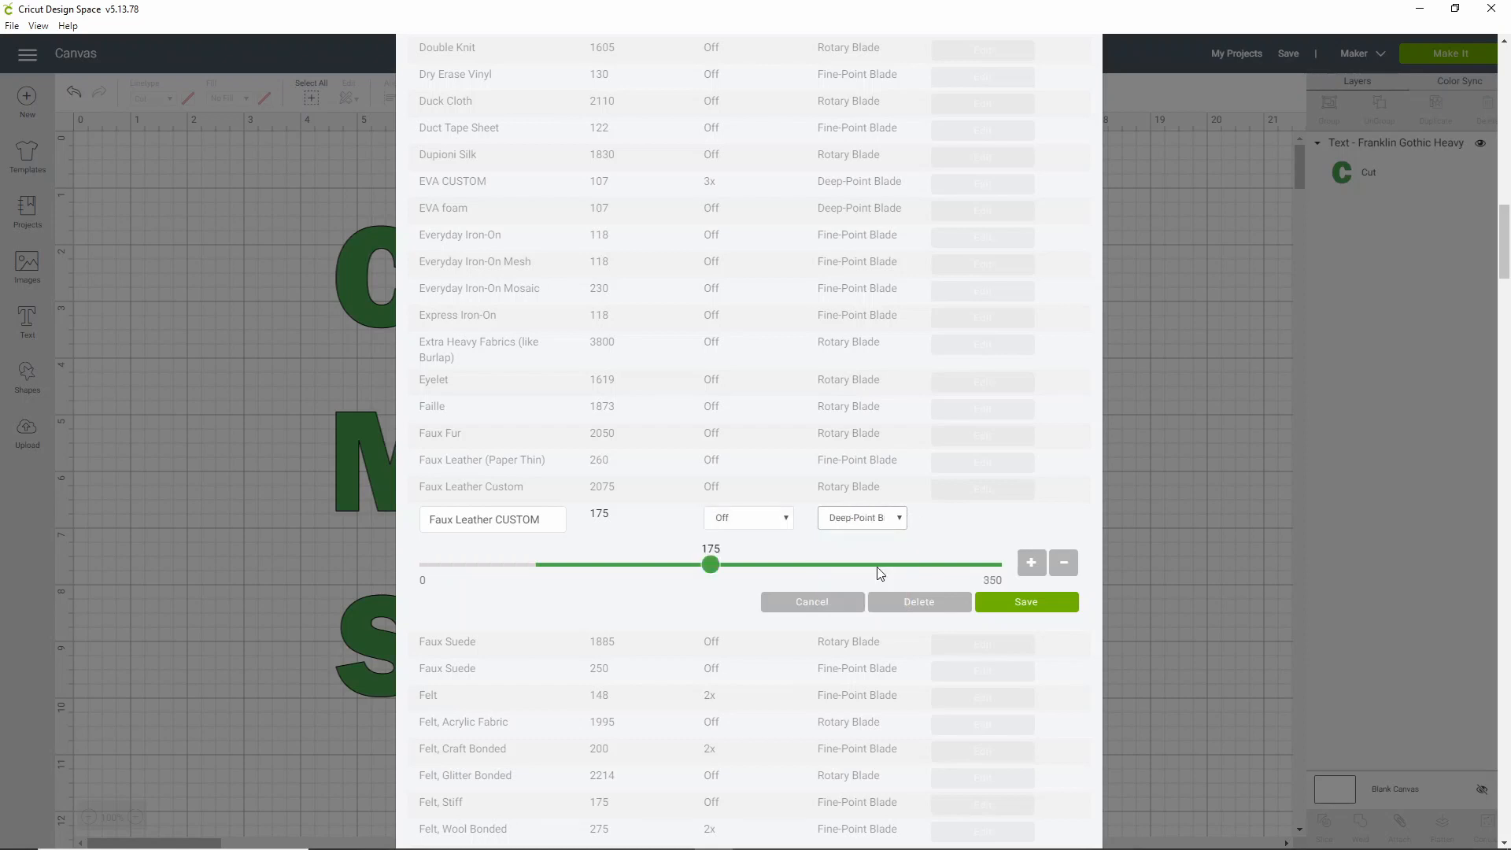
left_click(783, 519)
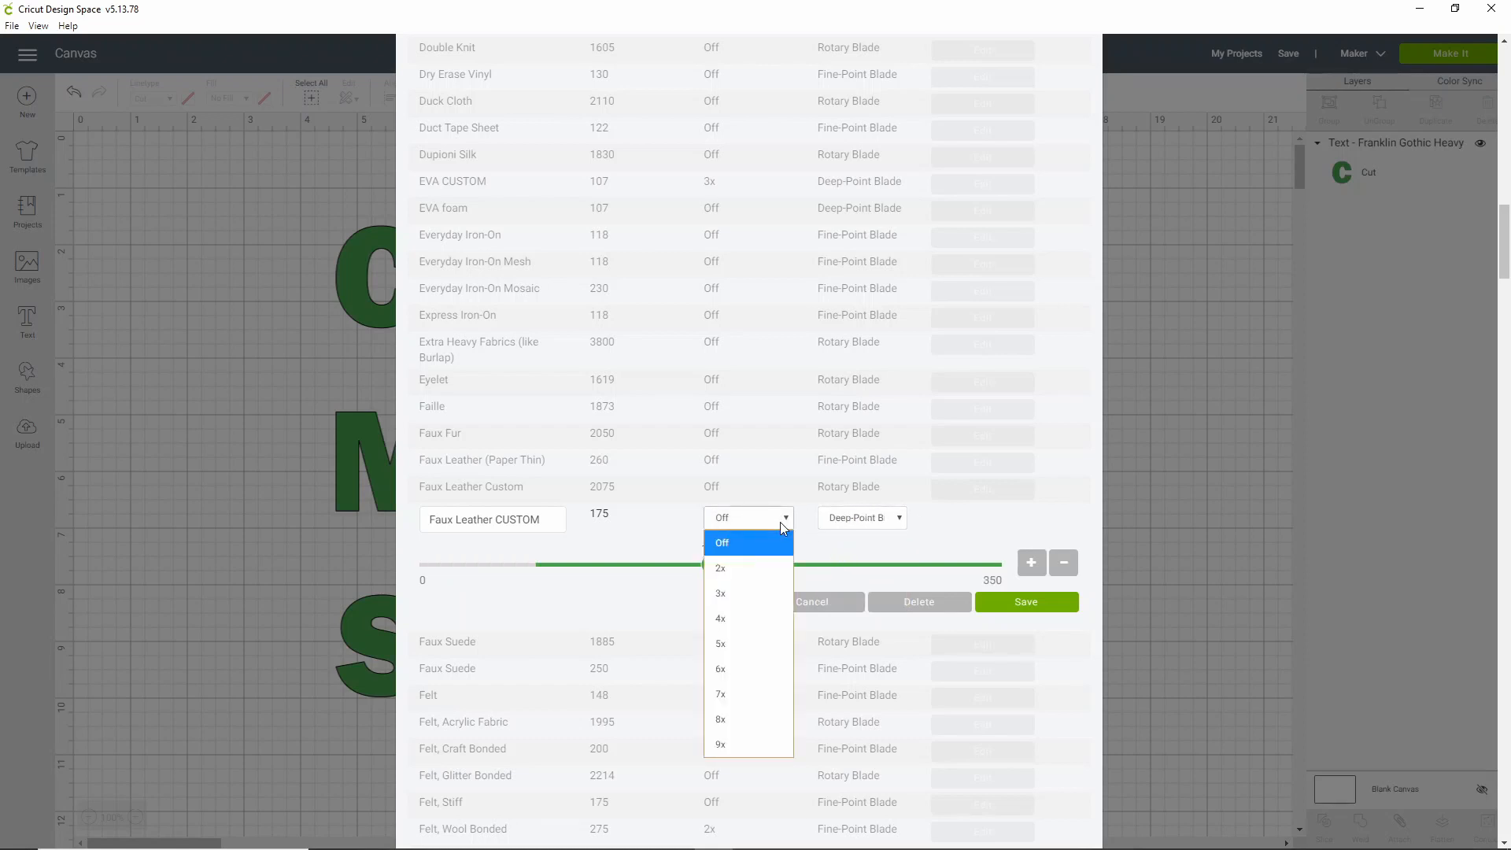
left_click(781, 522)
left_click(879, 521)
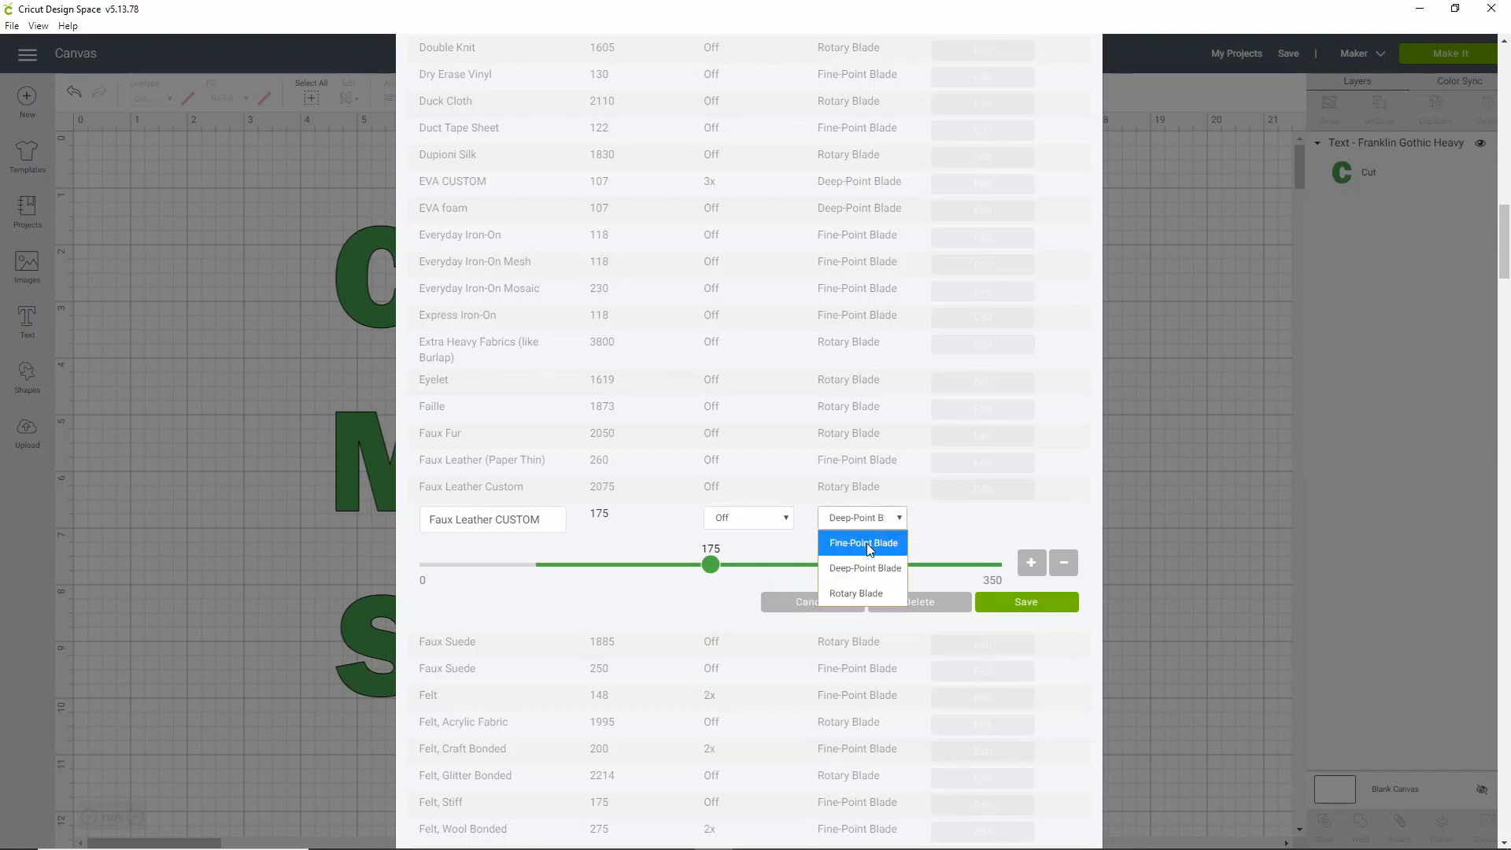
left_click(869, 545)
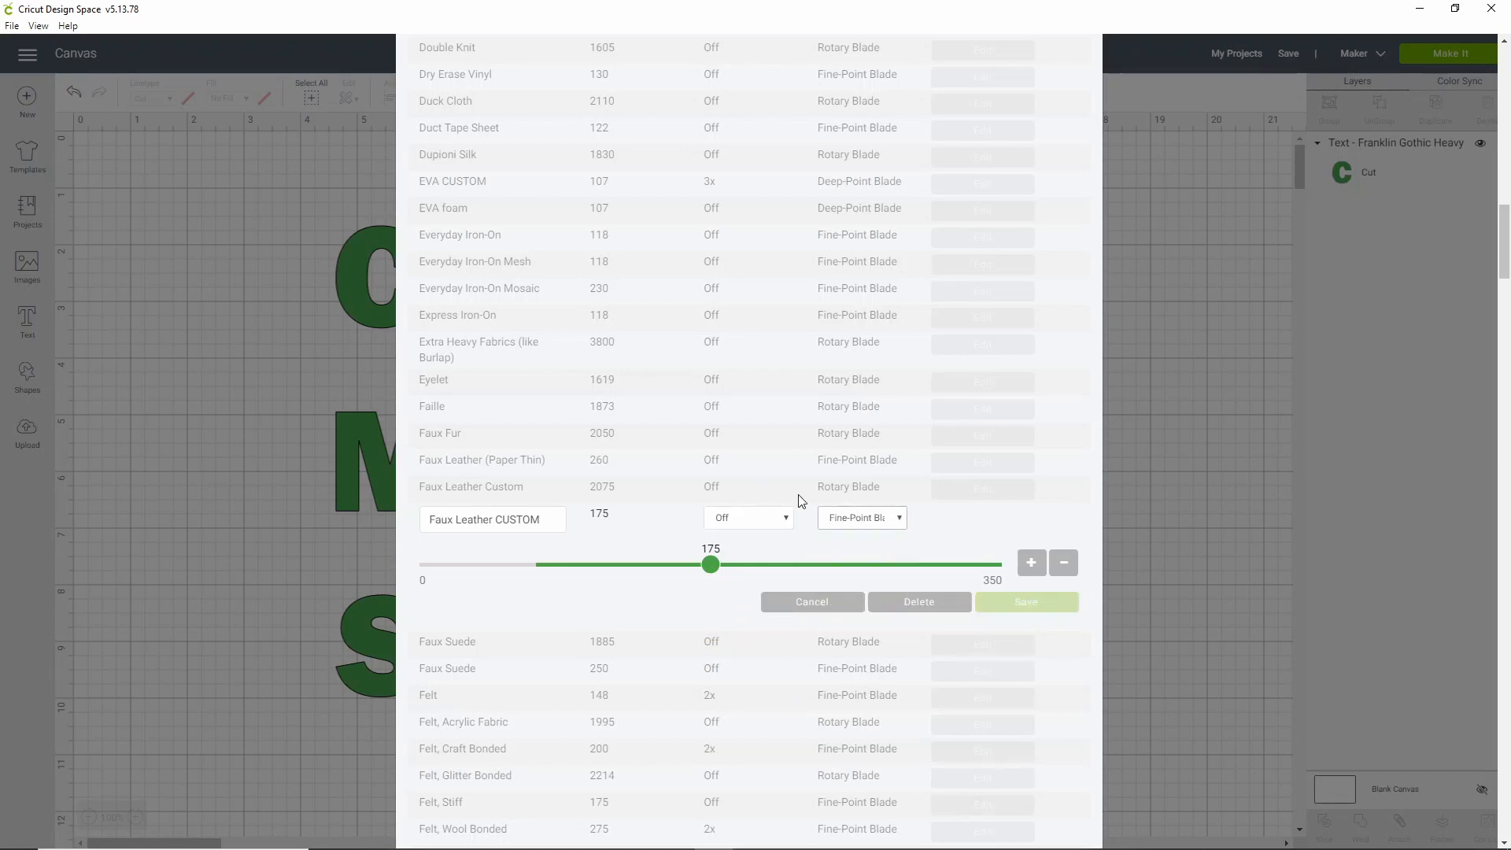
left_click(784, 520)
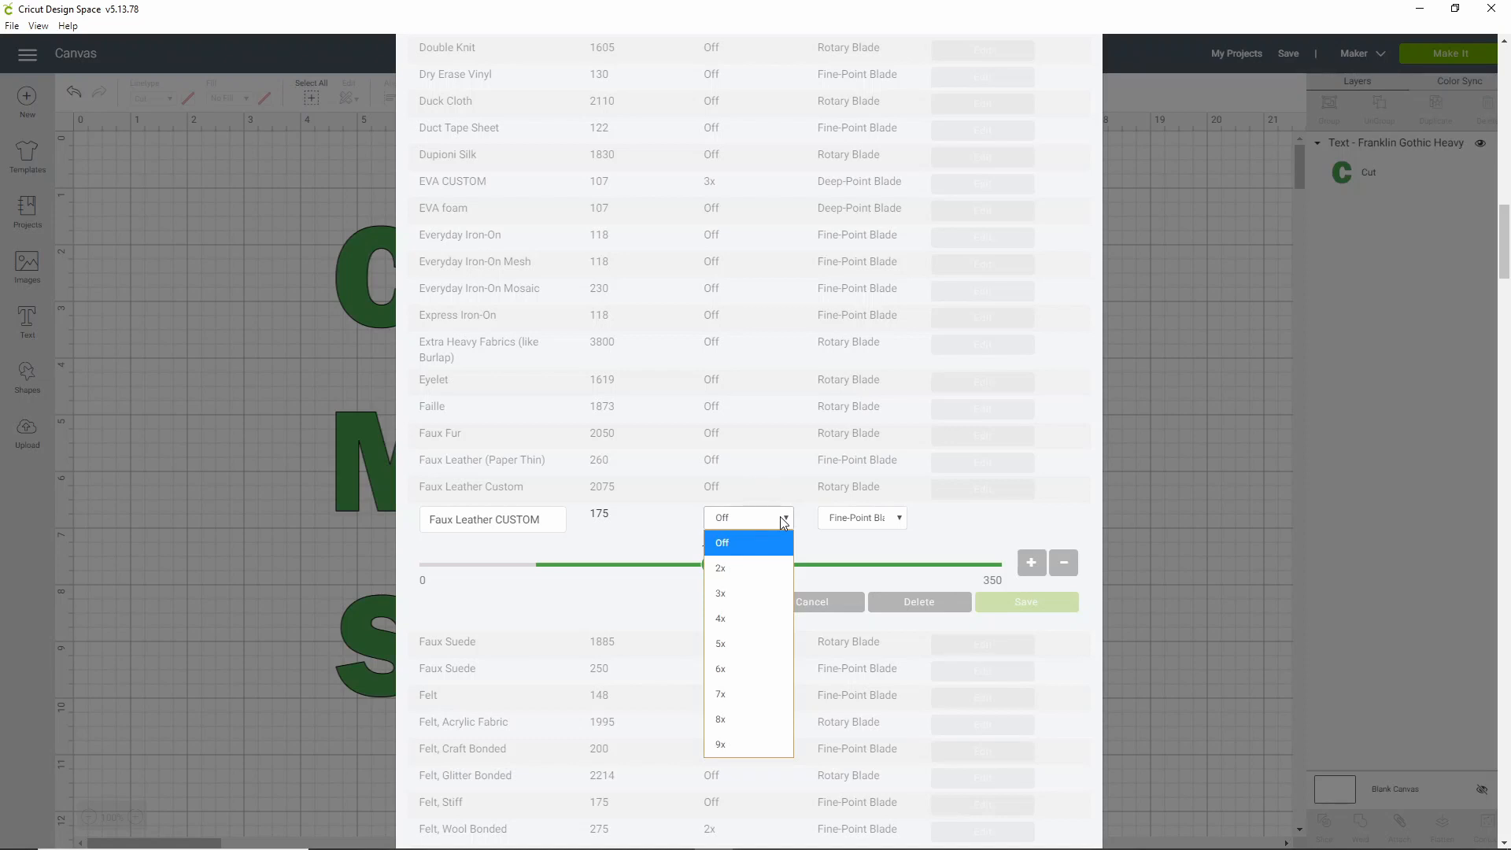
left_click(879, 519)
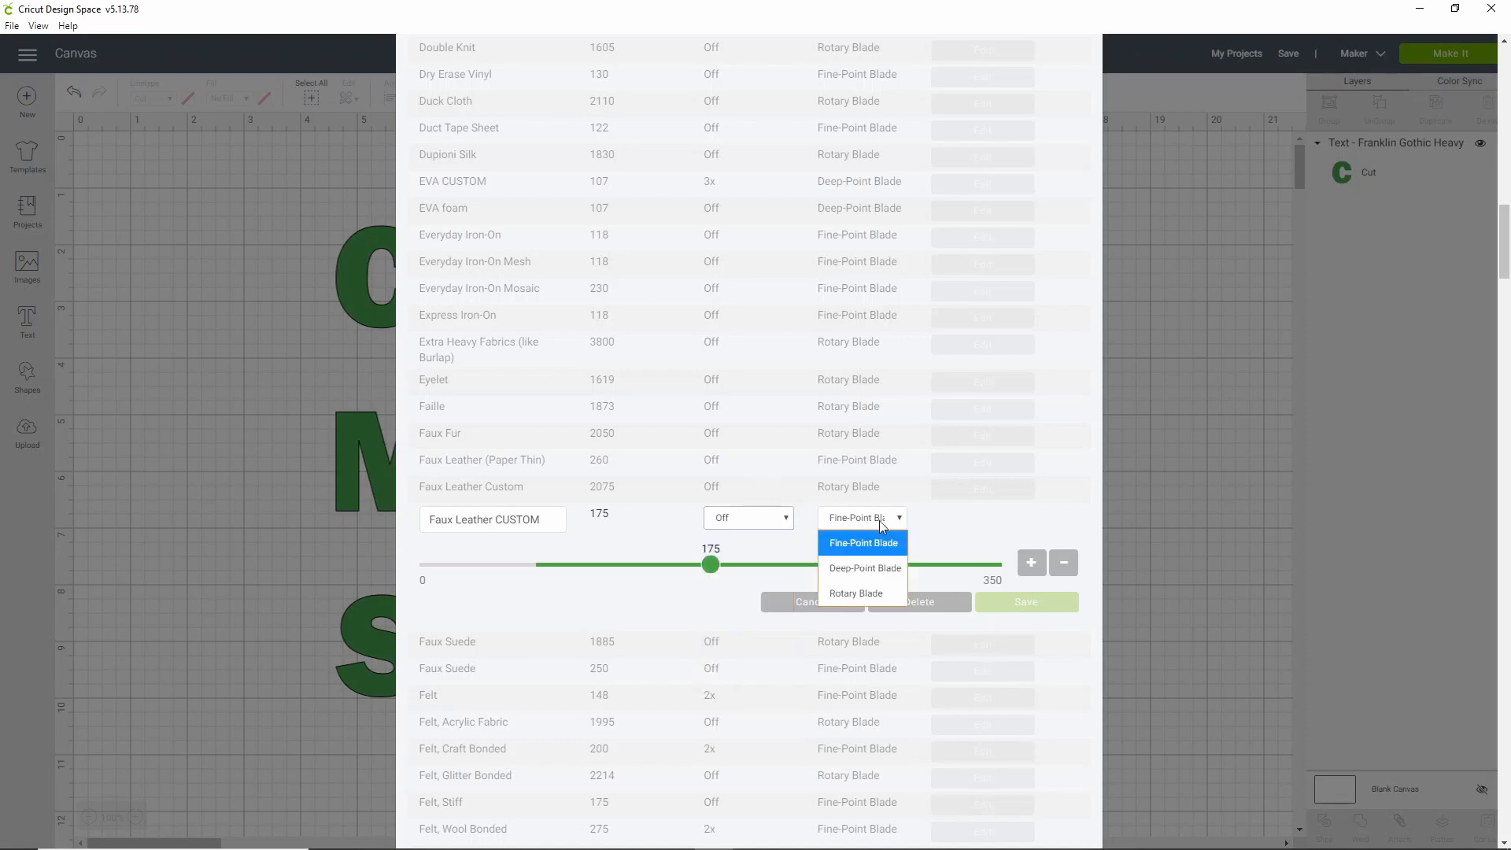
left_click(872, 598)
Set the cut pressure to exactly 3000 and save the Faux Leather CUSTOM settings
left_click_drag(446, 564, 863, 583)
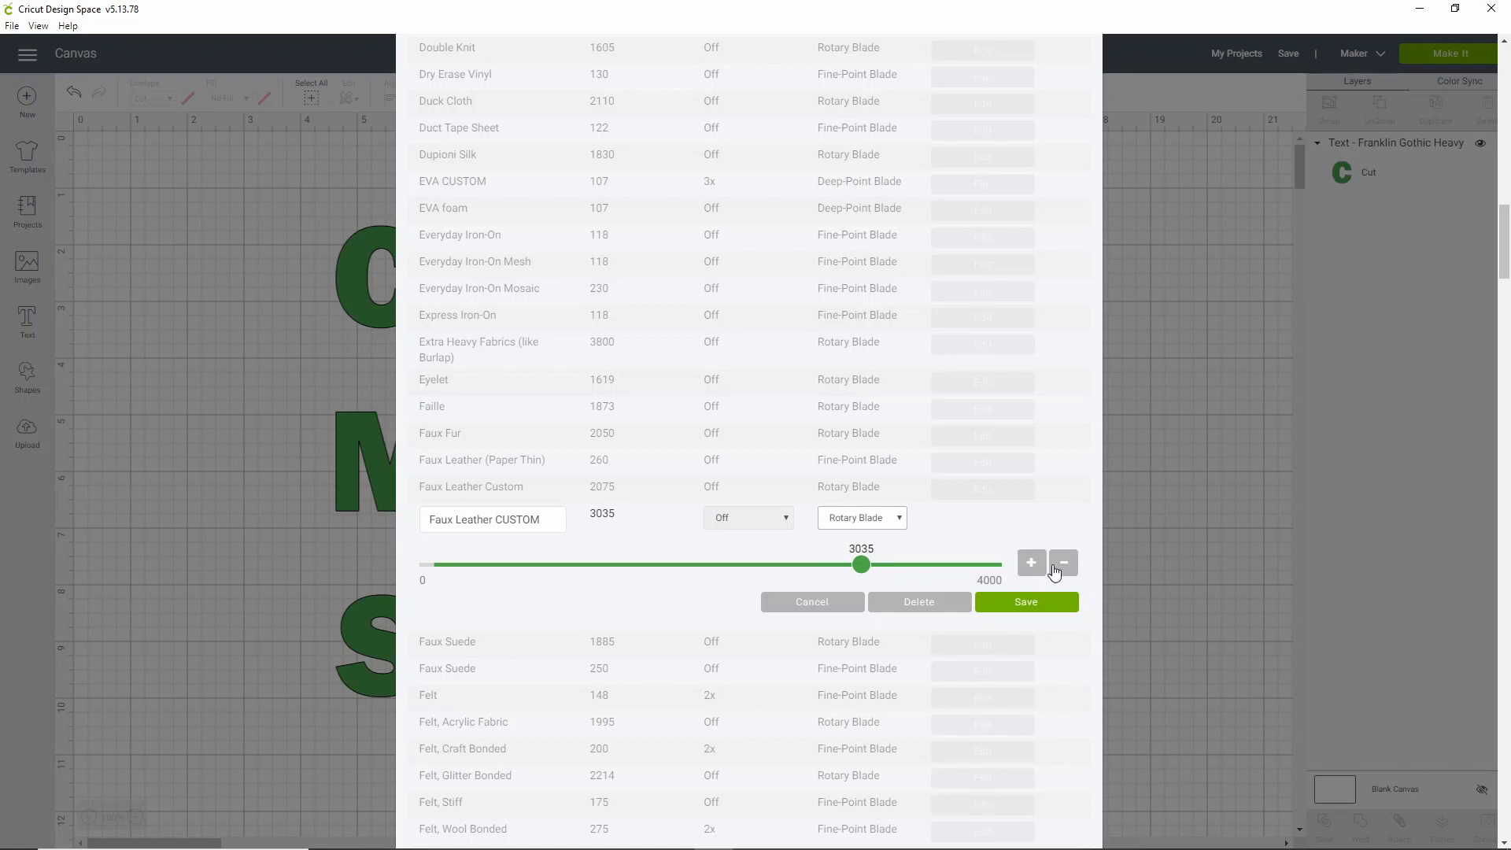
left_click(1060, 568)
left_click(1060, 568)
left_click(1060, 568)
left_click(1060, 568)
left_click(1060, 568)
left_click(1060, 568)
left_click(1060, 568)
left_click(1060, 568)
left_click(1060, 569)
left_click(1060, 568)
left_click(1060, 568)
left_click(1060, 568)
left_click(1047, 600)
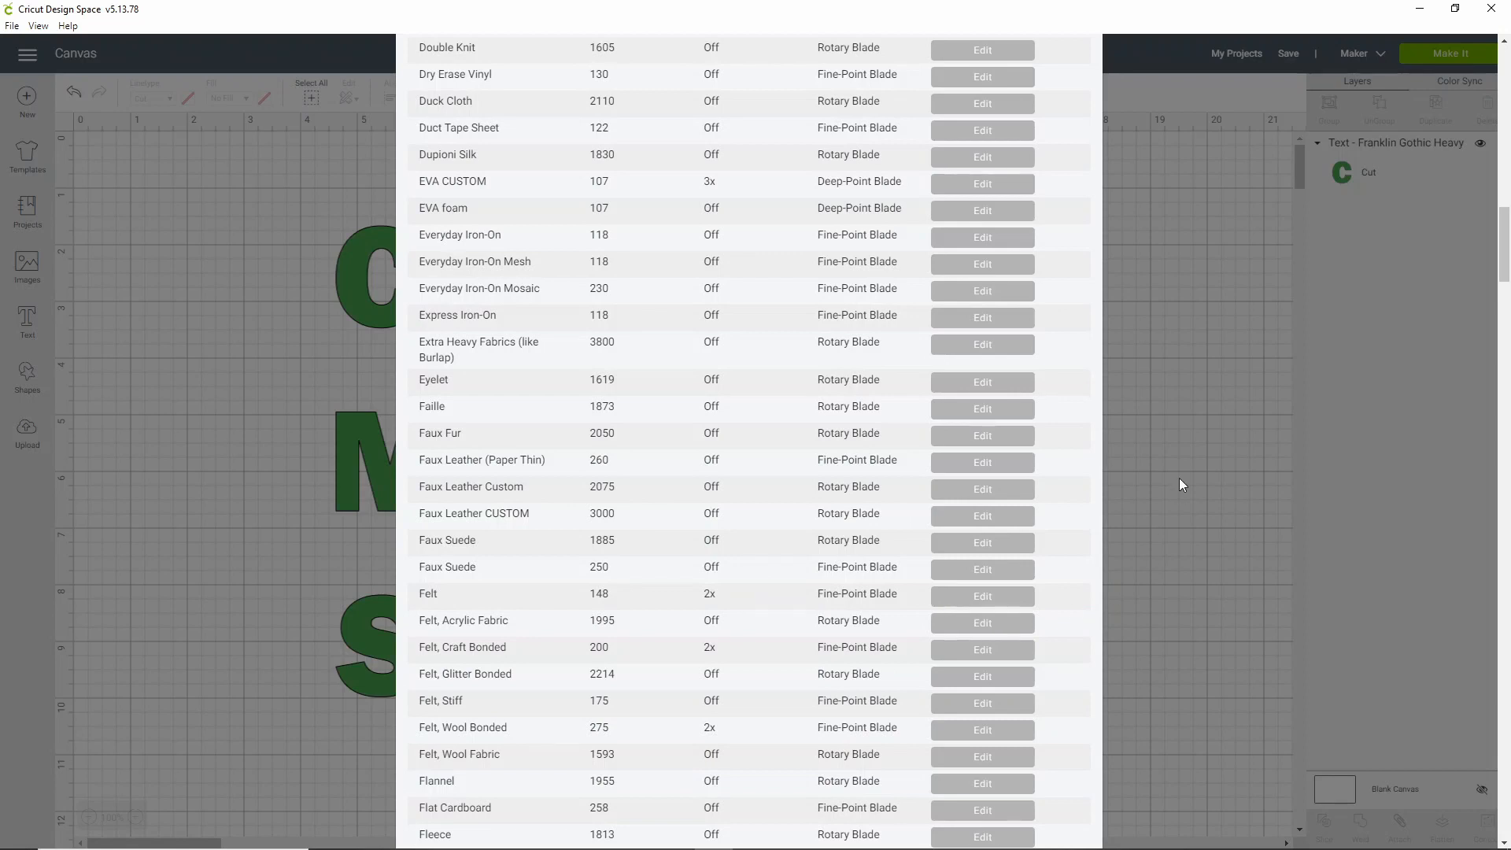
Review the custom materials list, close it, and send the text to the 12" x 12" mat preview
scroll(1055, 580, "down", 20)
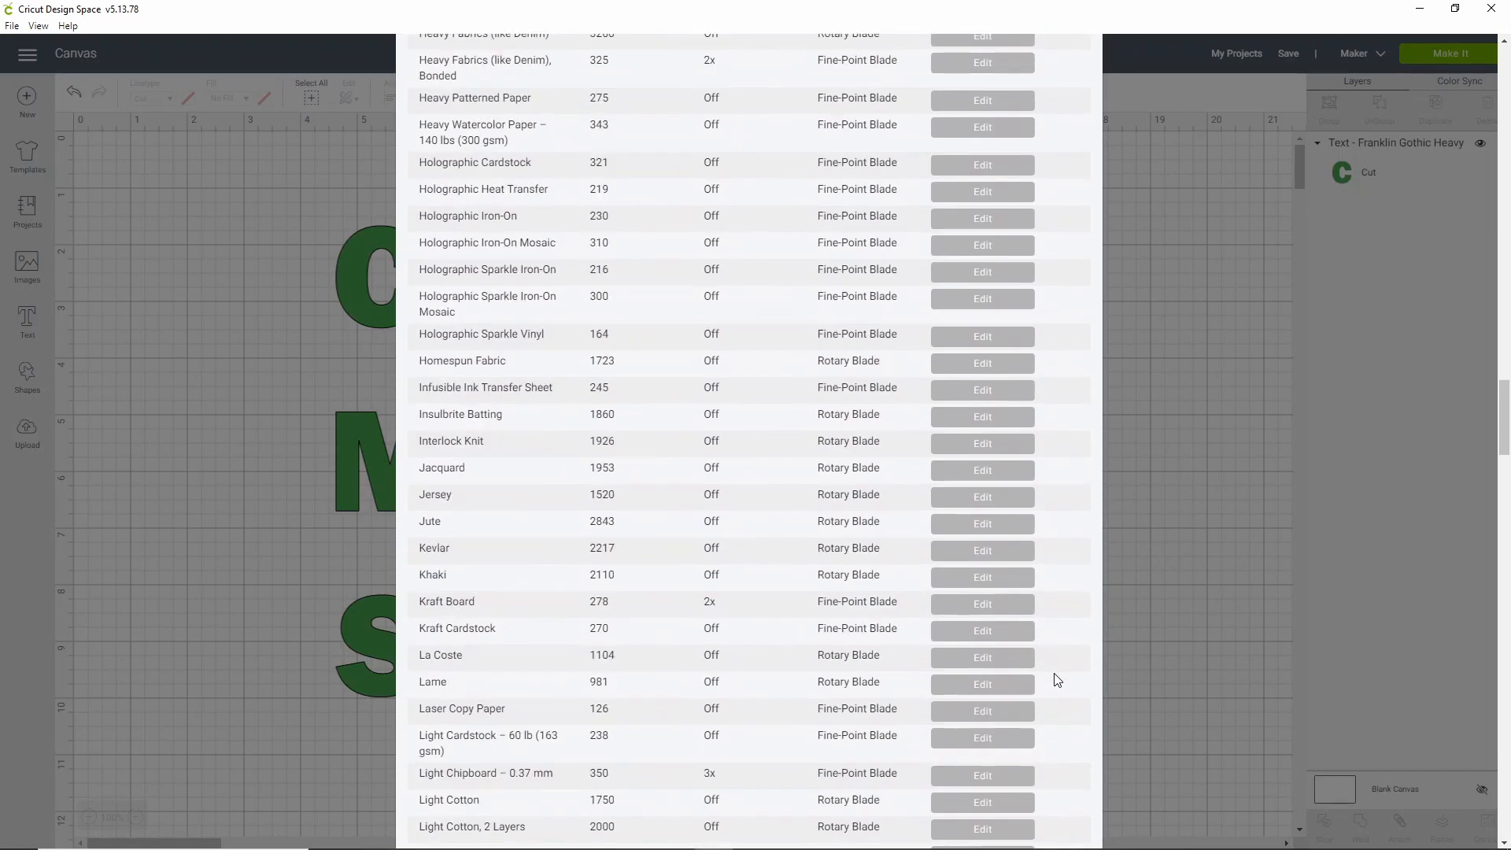
scroll(1052, 670, "down", 20)
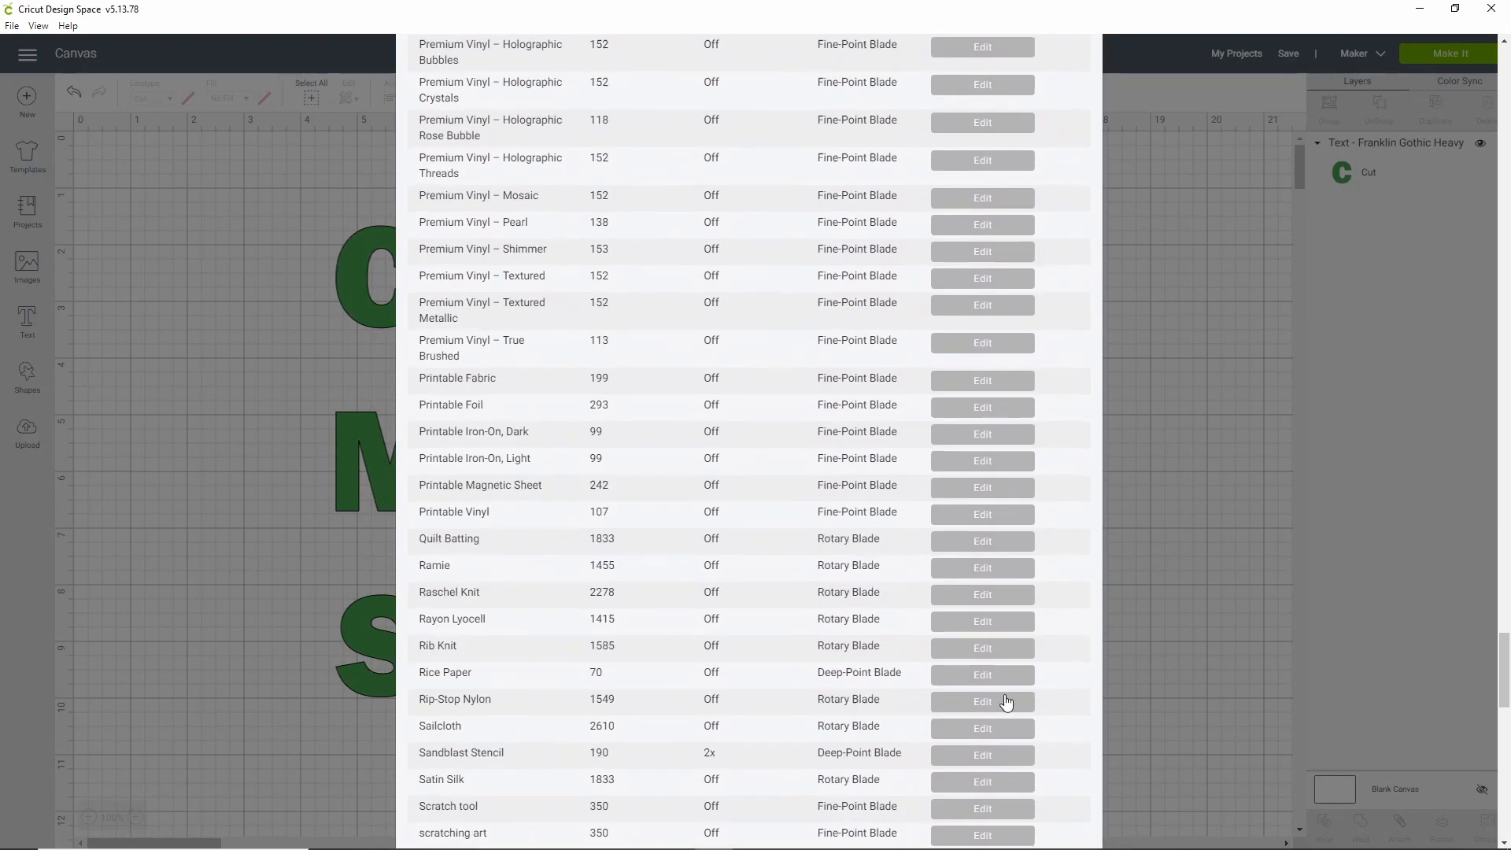
scroll(997, 708, "down", 9)
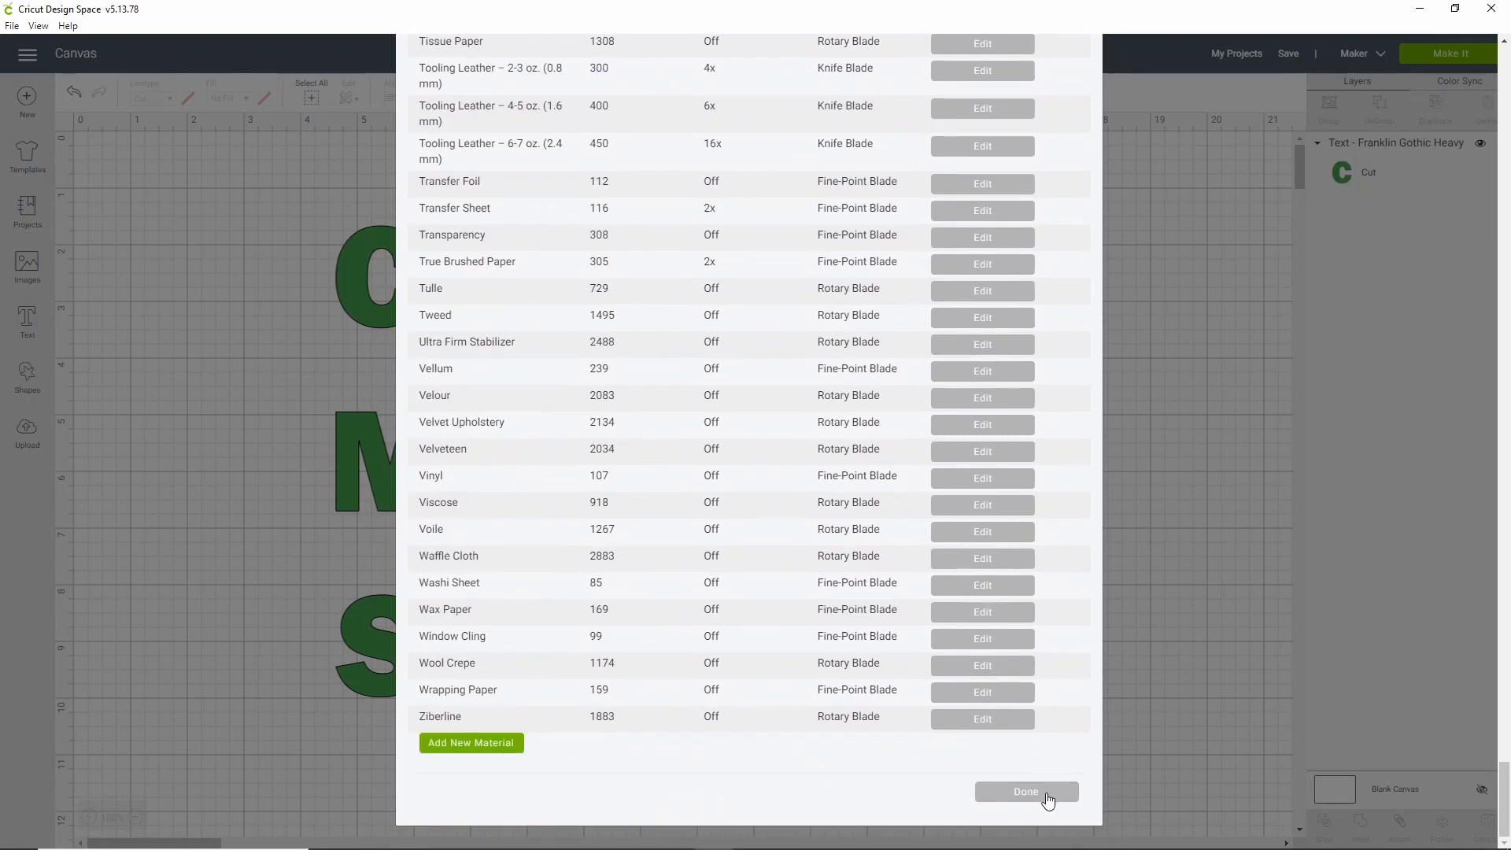
scroll(1027, 747, "up", 4)
scroll(1039, 748, "up", 6)
scroll(1058, 750, "up", 20)
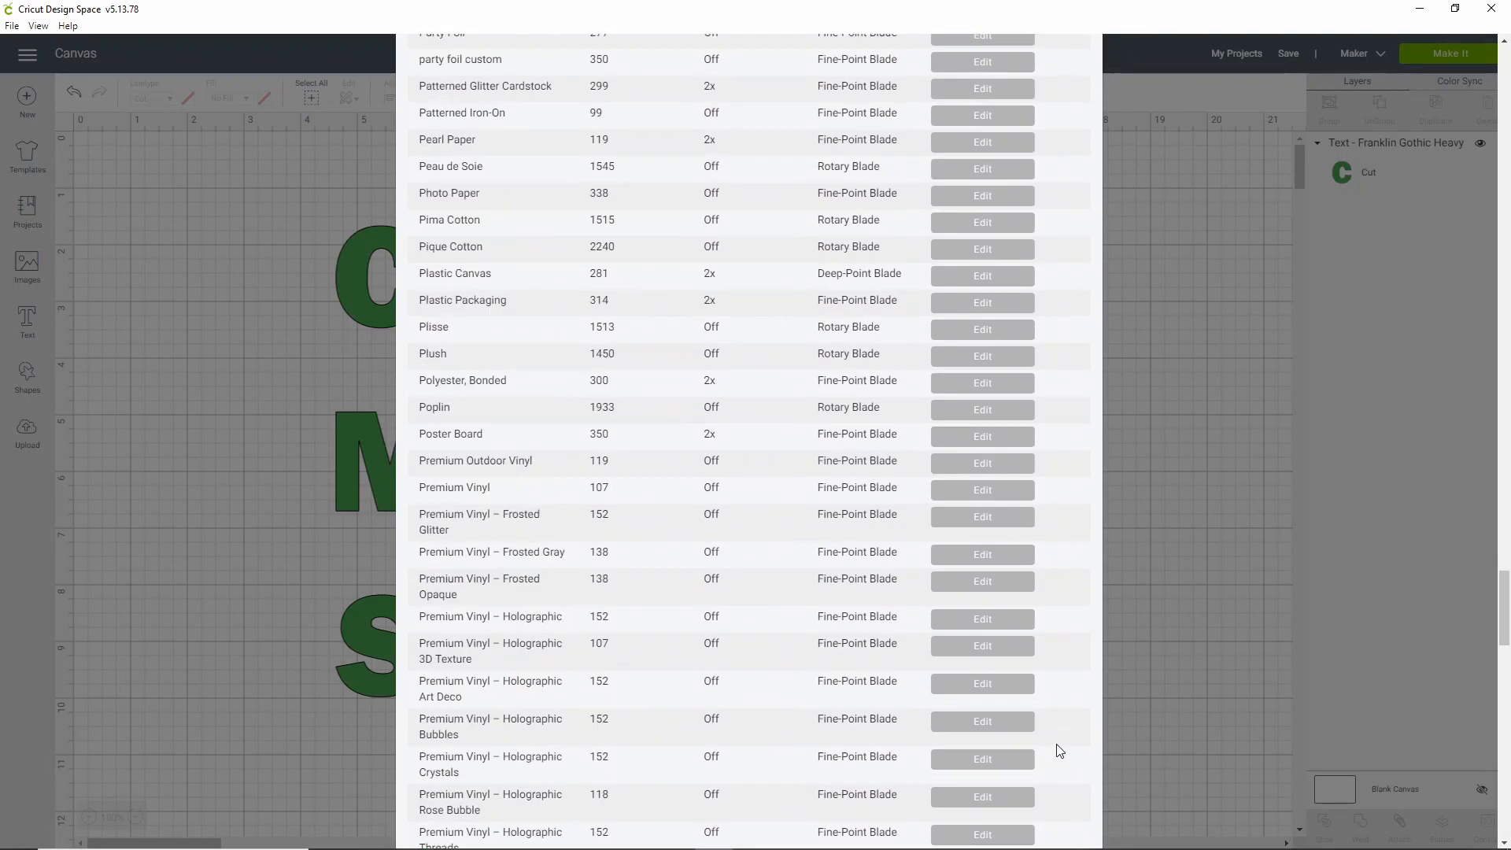
scroll(1056, 750, "up", 20)
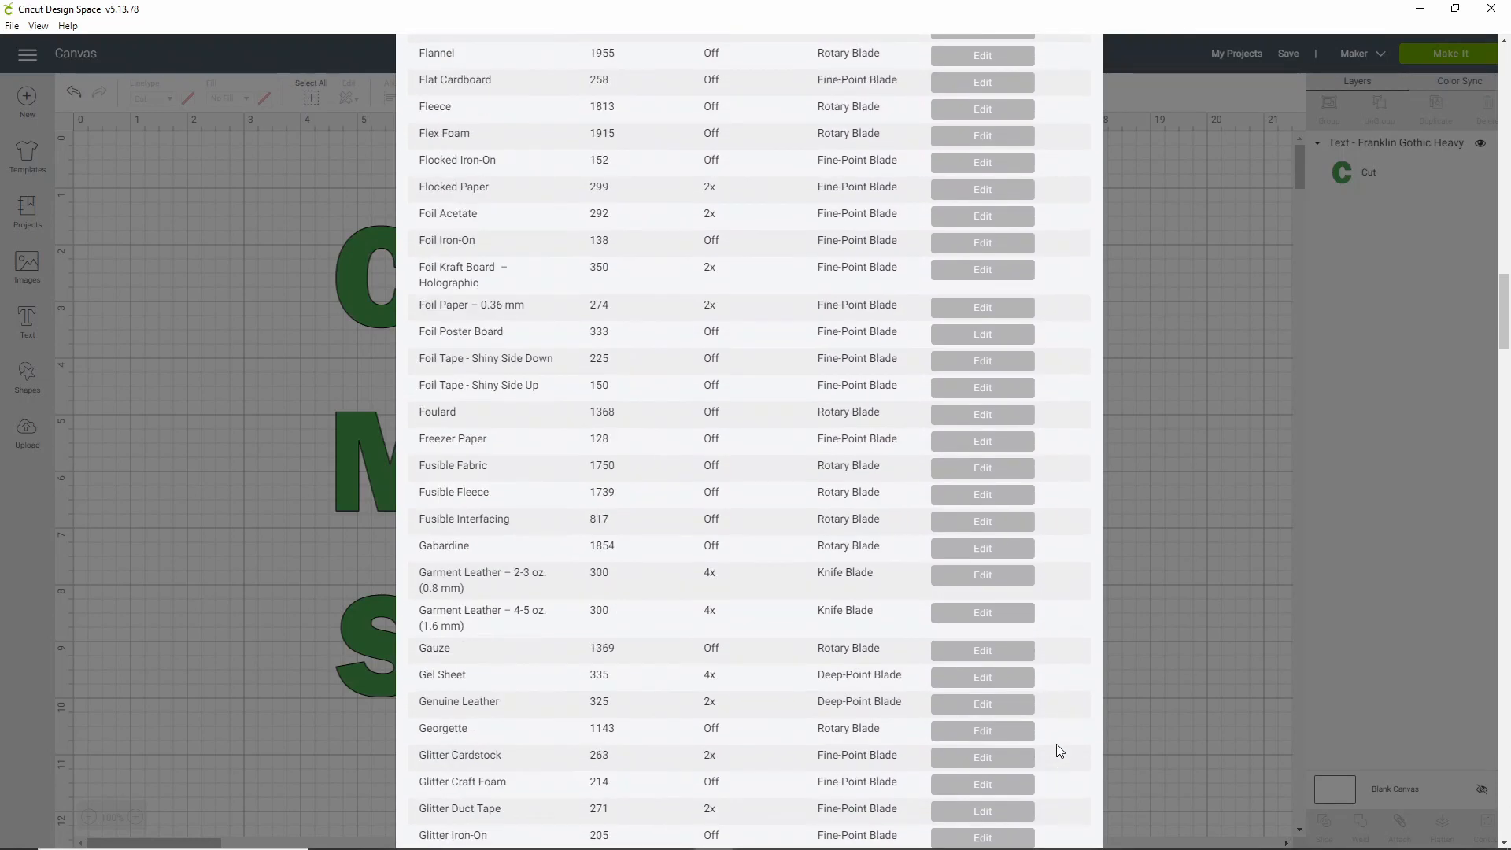
scroll(1056, 746, "up", 2)
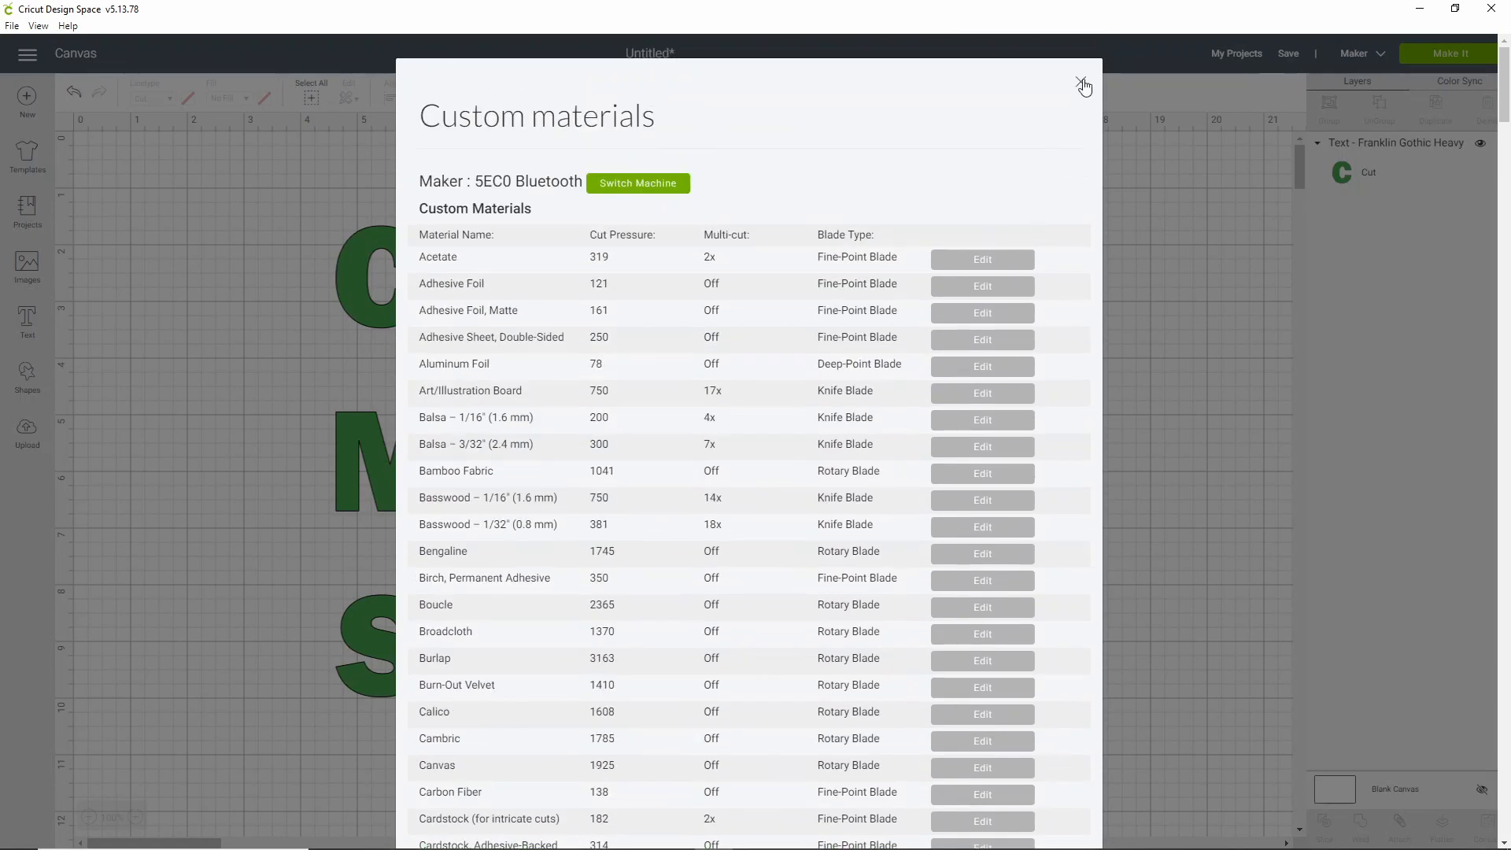
left_click(1081, 83)
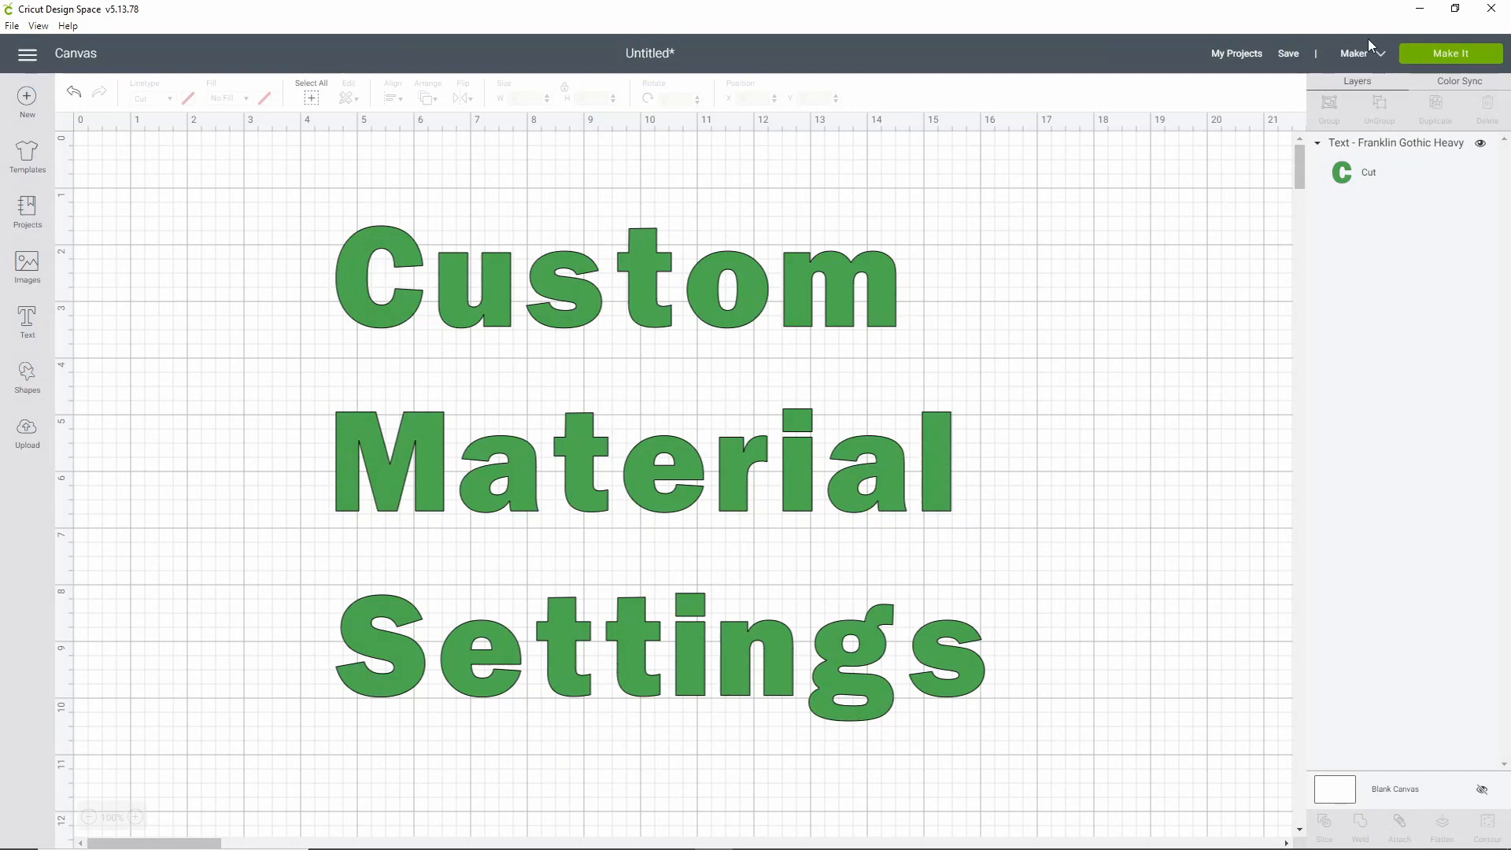
left_click(1421, 54)
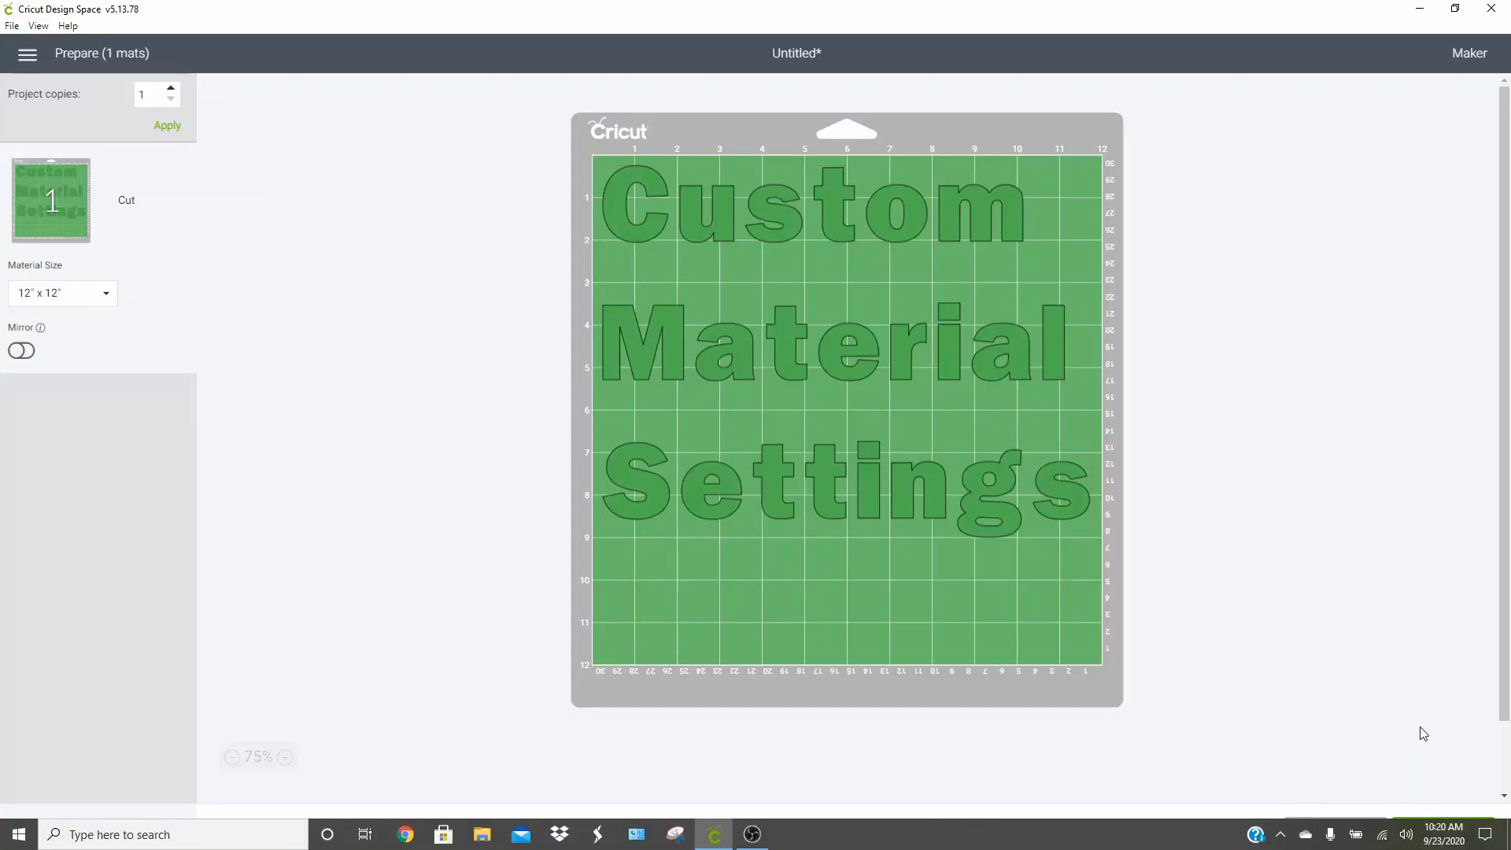
Continue to cut setup and choose Faux Leather CUSTOM from My Materials as the base material
left_click(1444, 826)
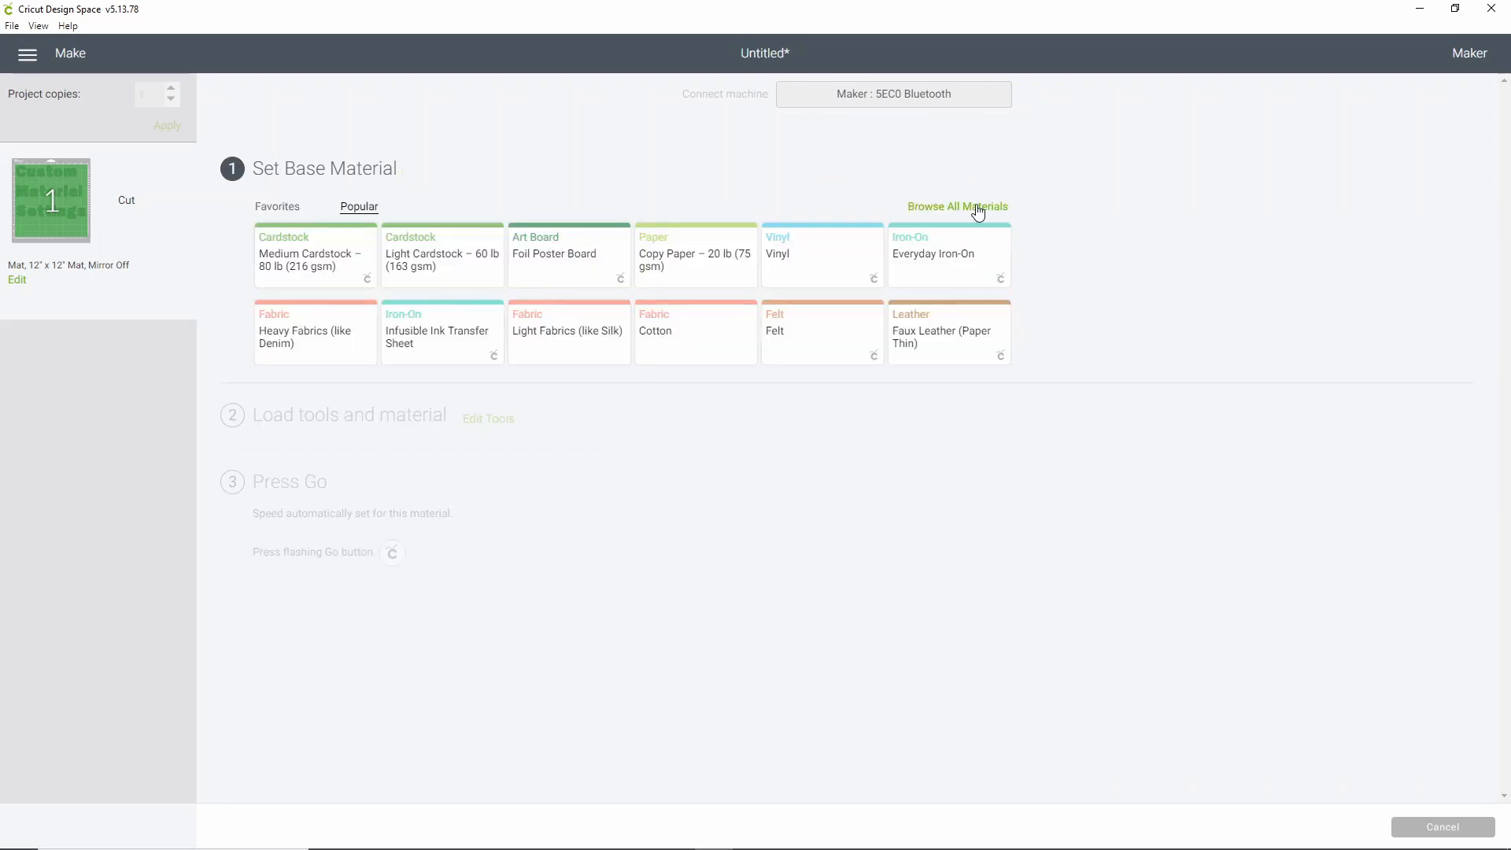
left_click(979, 210)
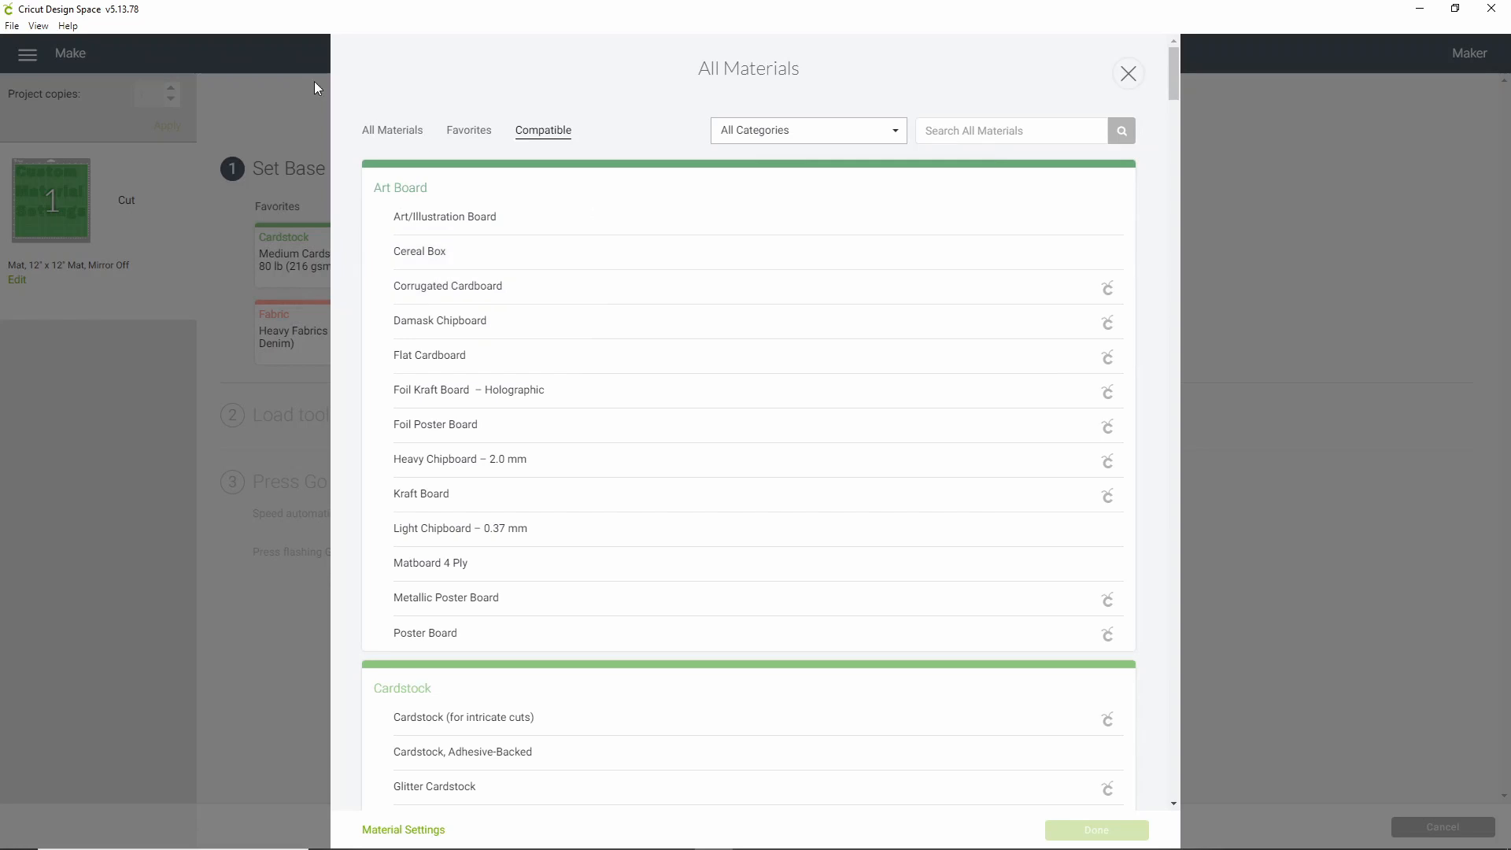
scroll(679, 293, "down", 7)
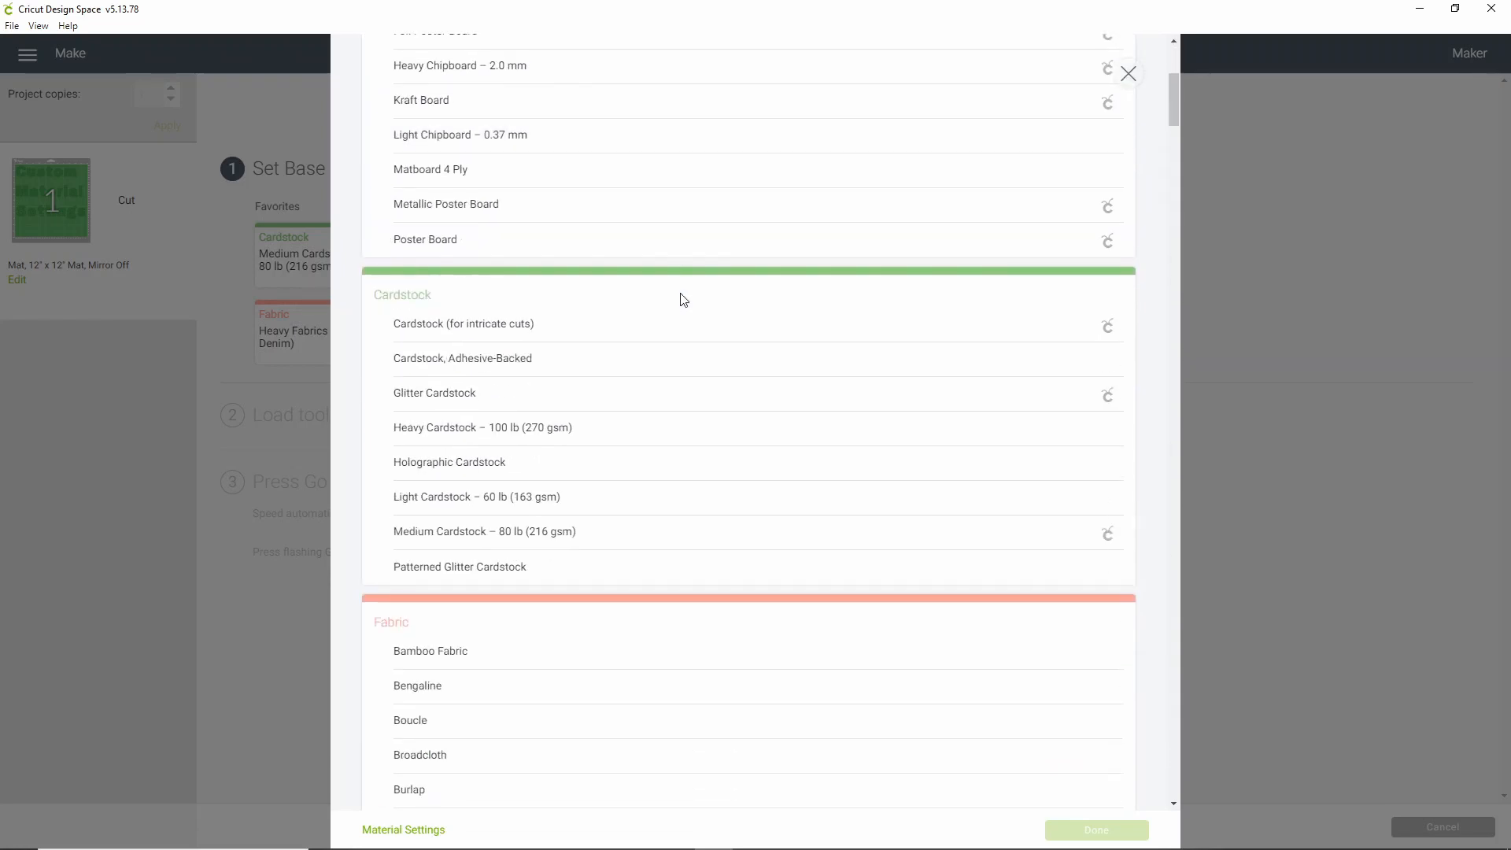
scroll(682, 299, "down", 14)
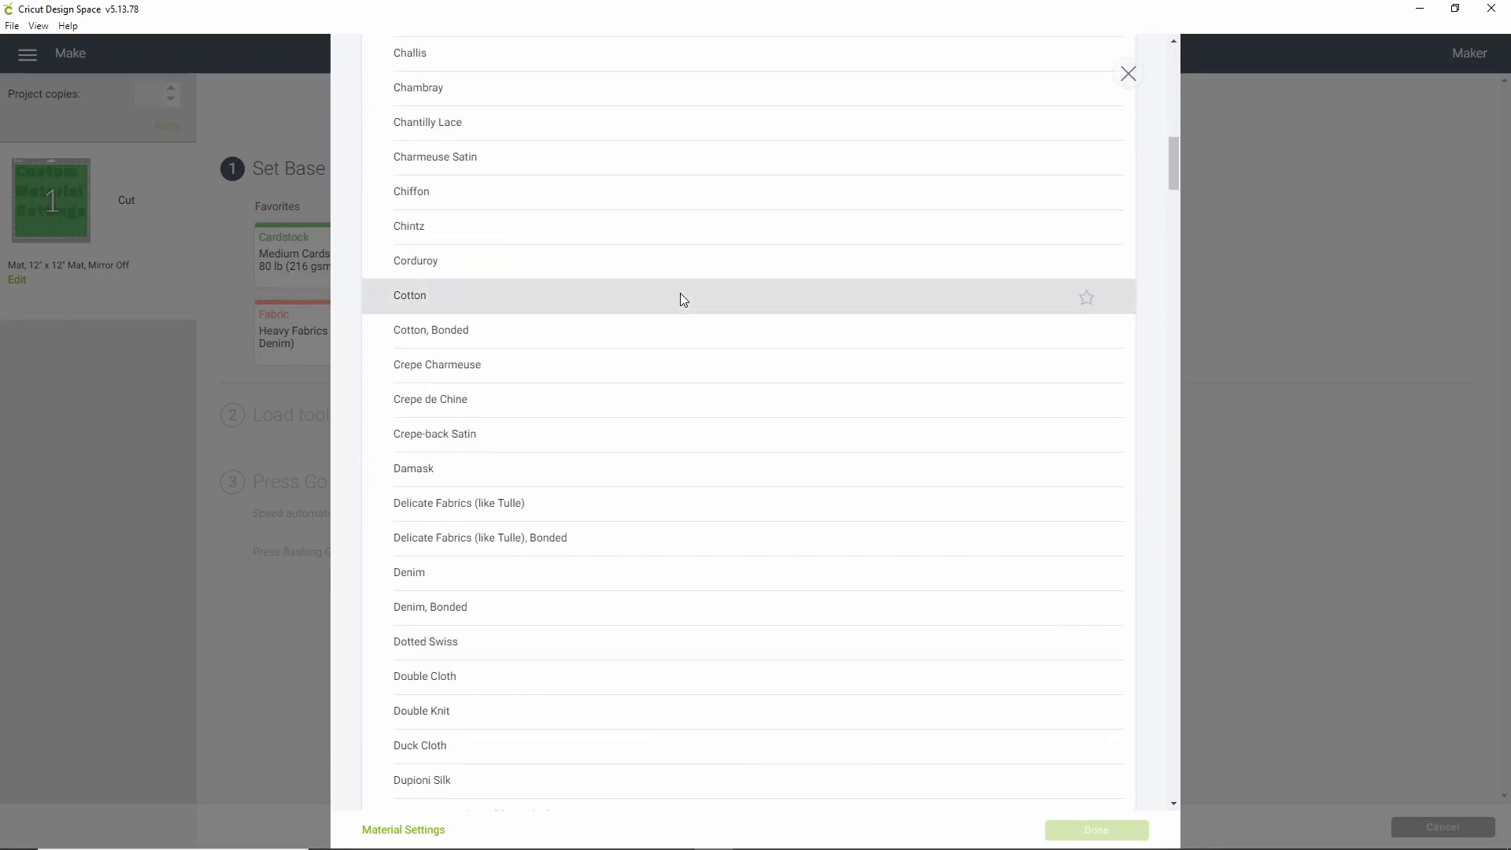
scroll(622, 488, "down", 1)
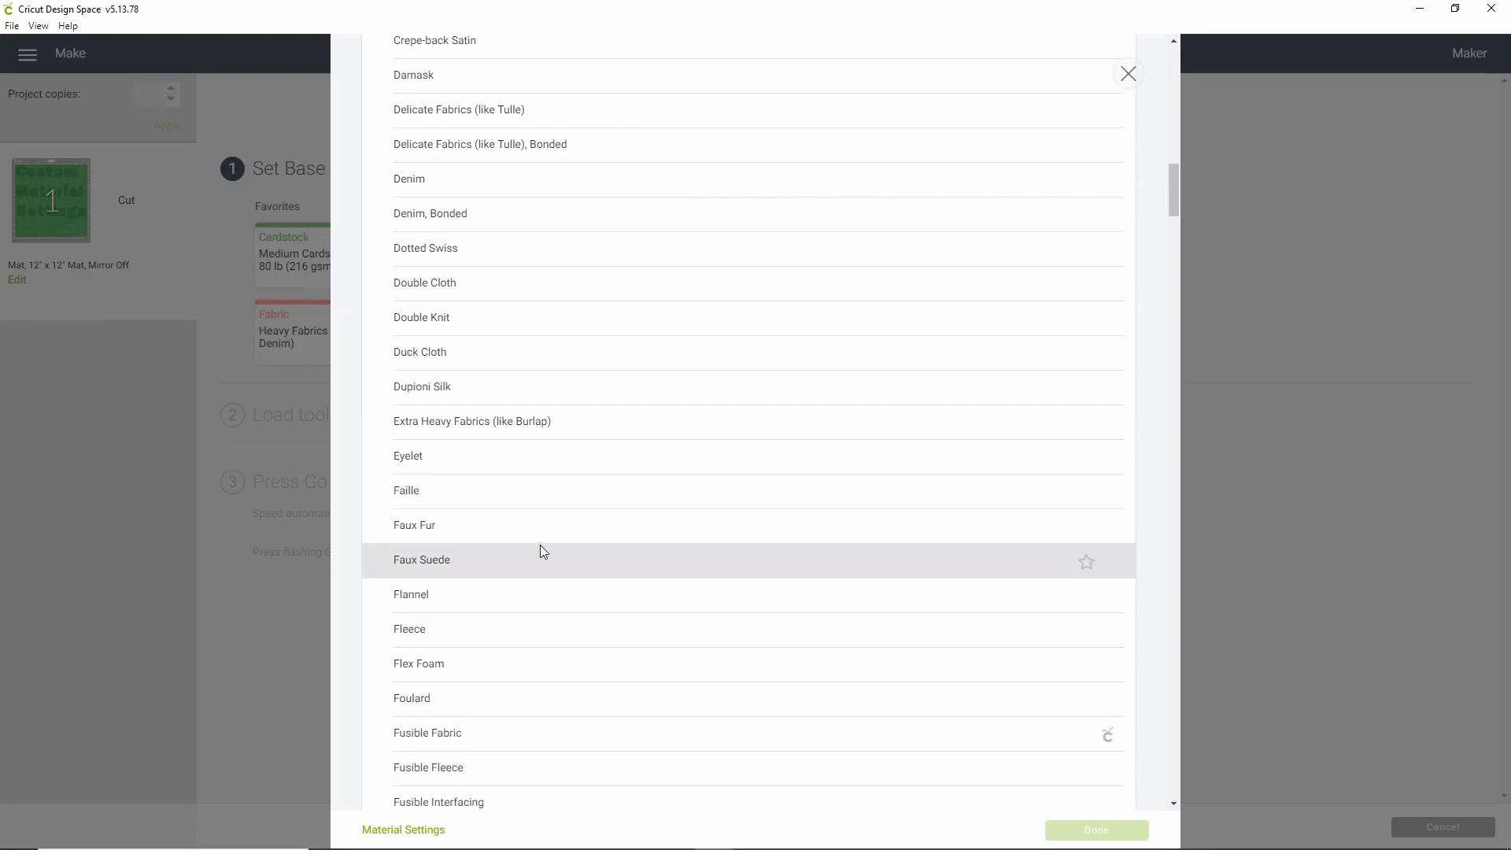
scroll(519, 548, "down", 2)
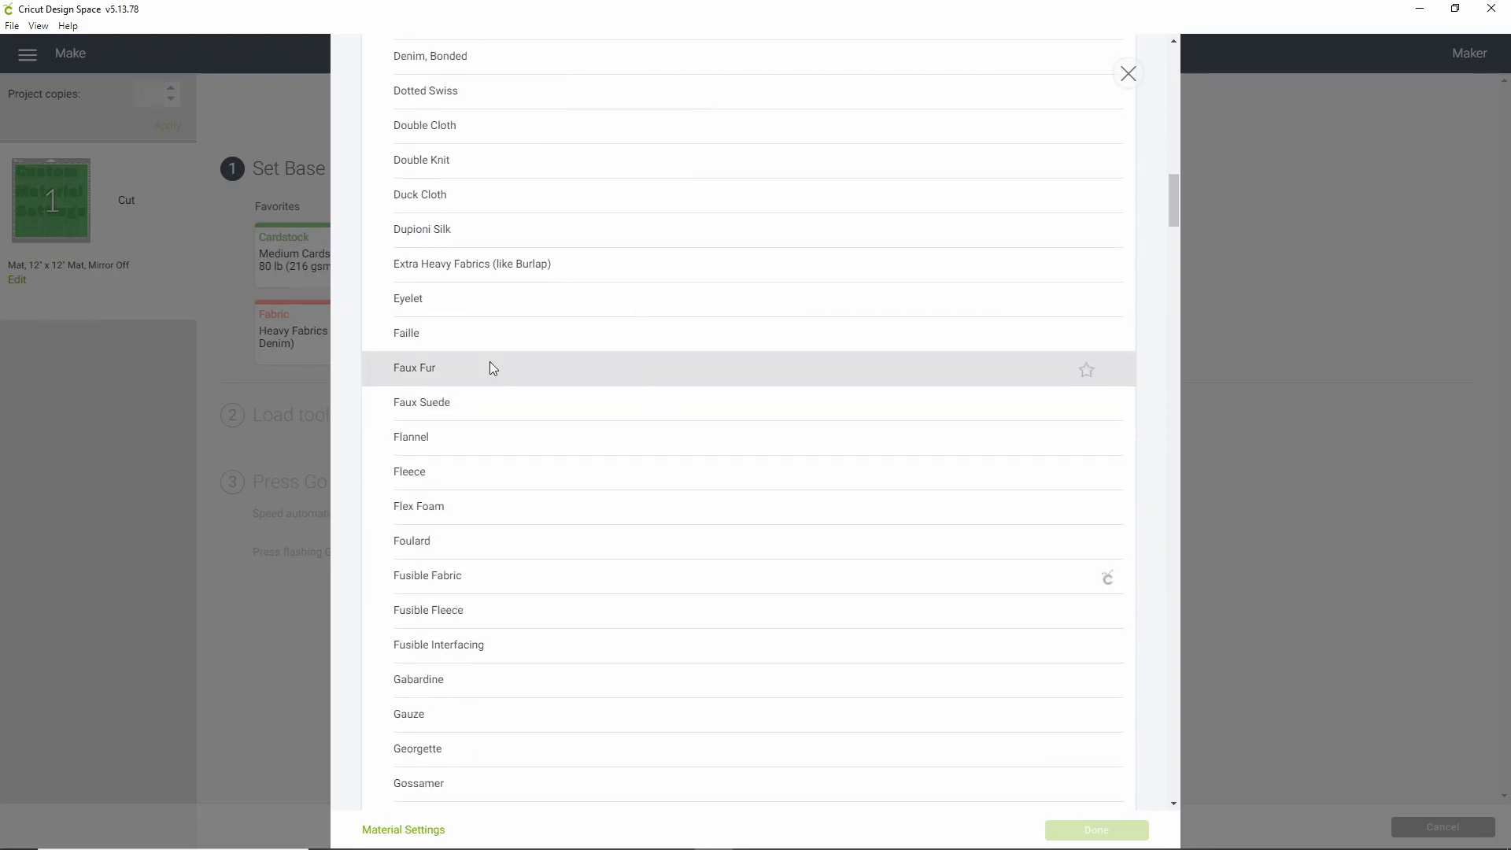
scroll(498, 478, "down", 1)
scroll(504, 464, "down", 20)
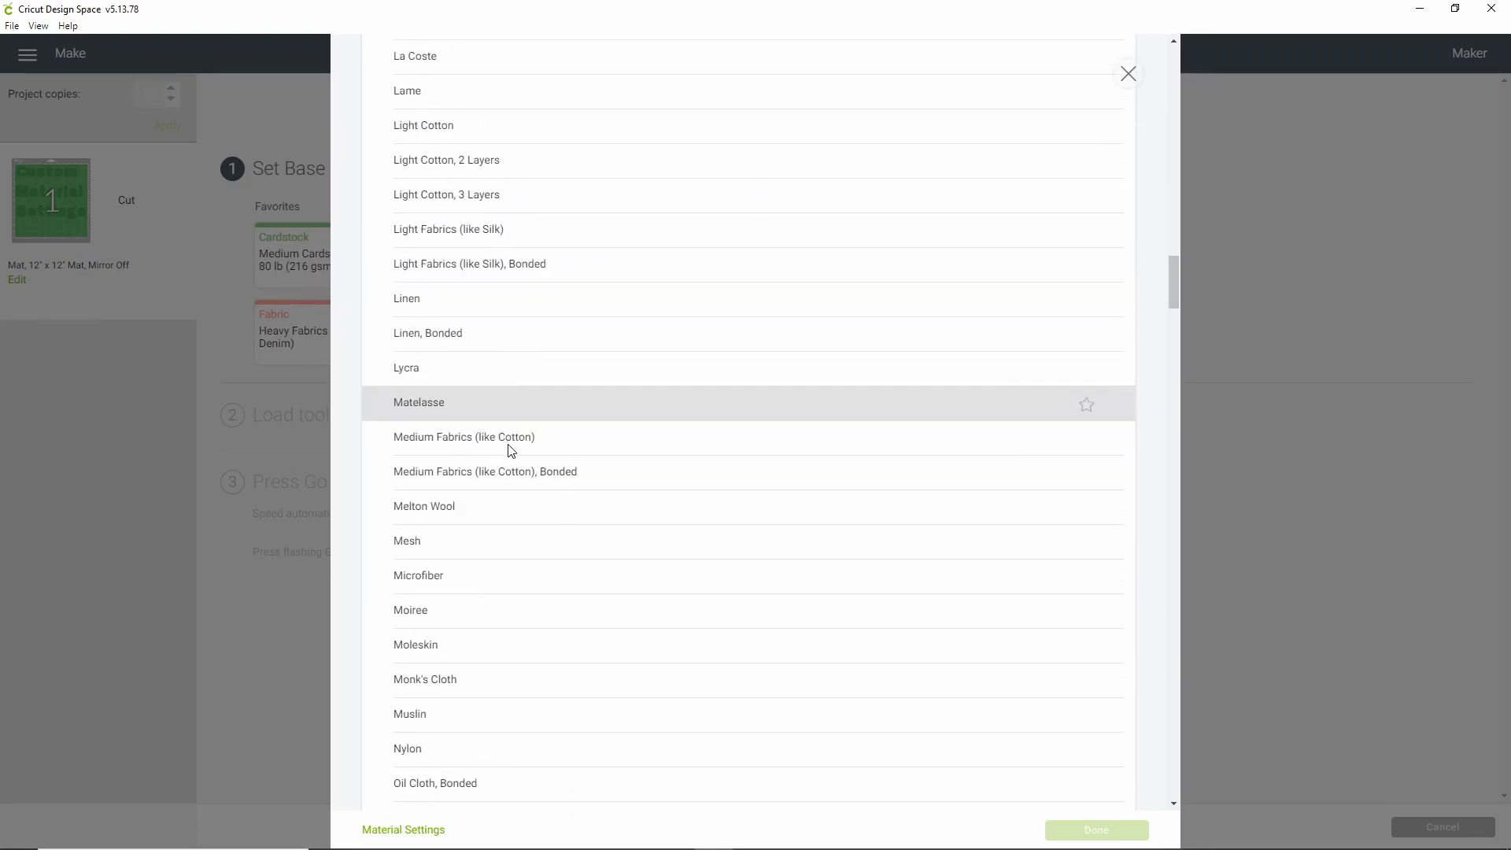
scroll(514, 444, "down", 14)
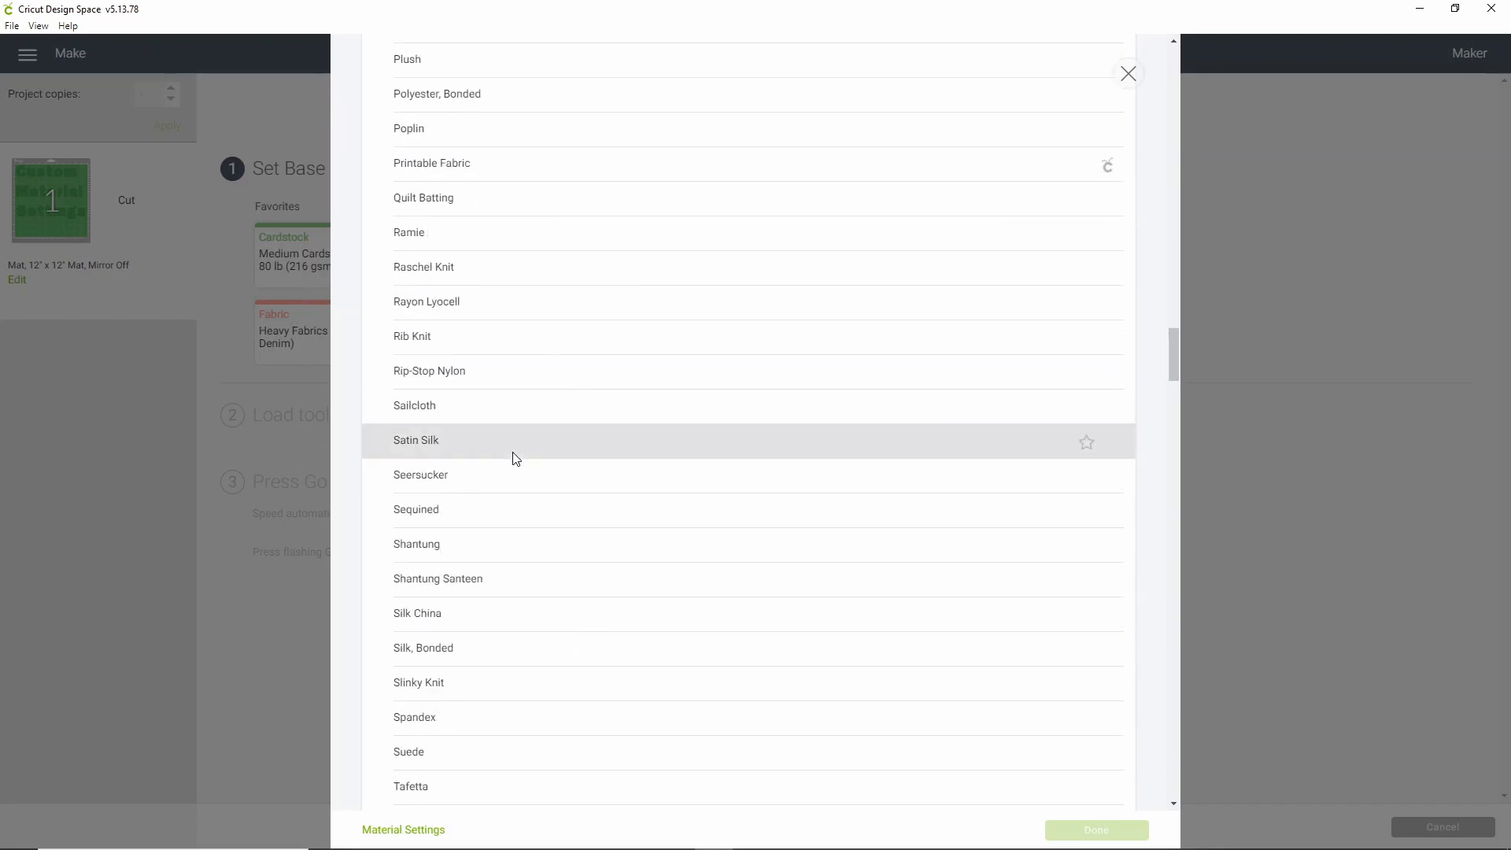
scroll(516, 458, "down", 10)
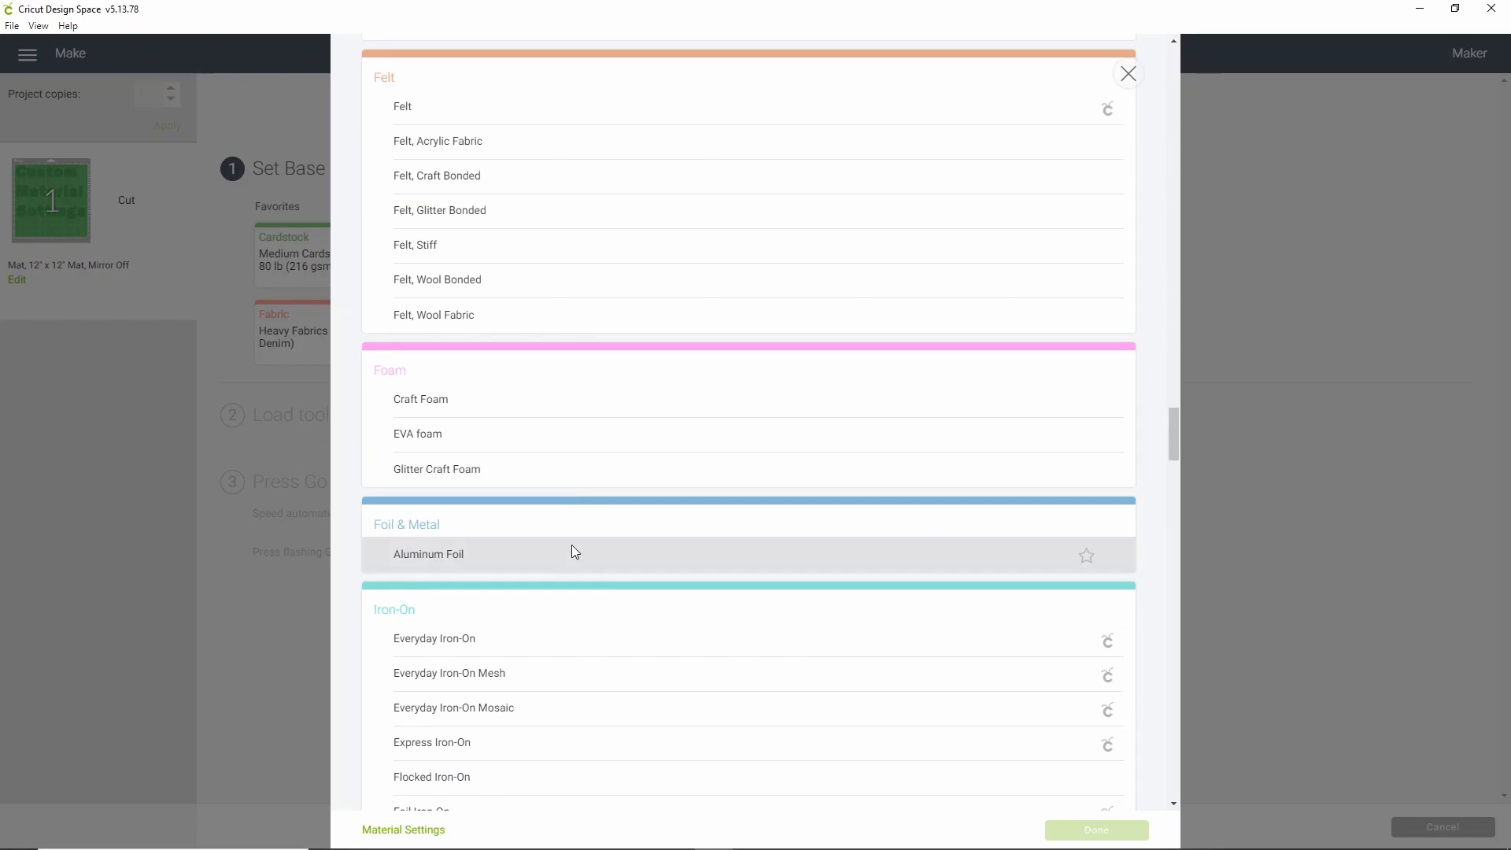
scroll(573, 547, "down", 3)
scroll(574, 551, "down", 7)
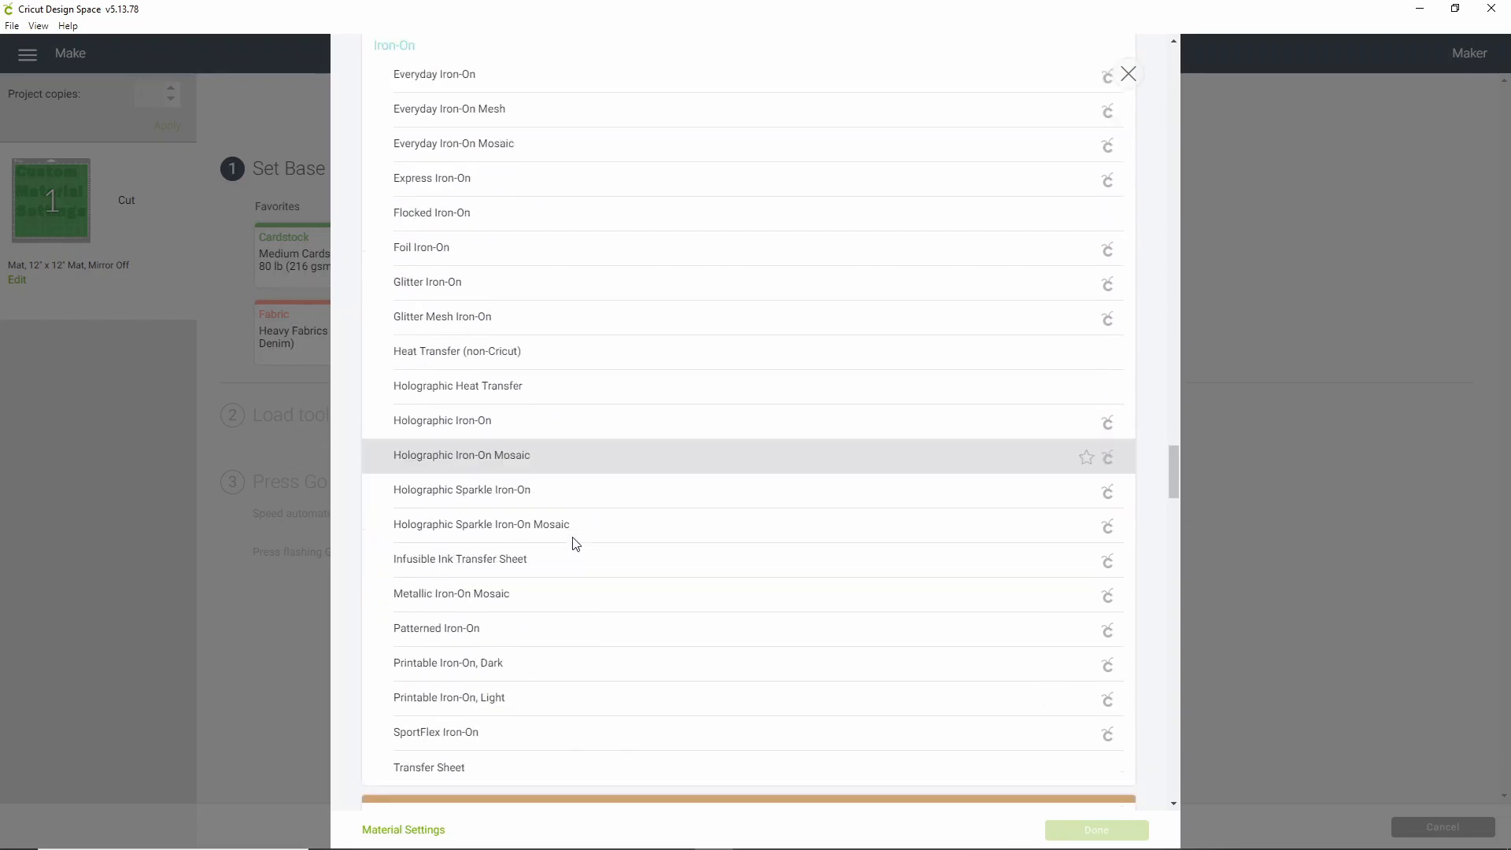
scroll(582, 523, "down", 6)
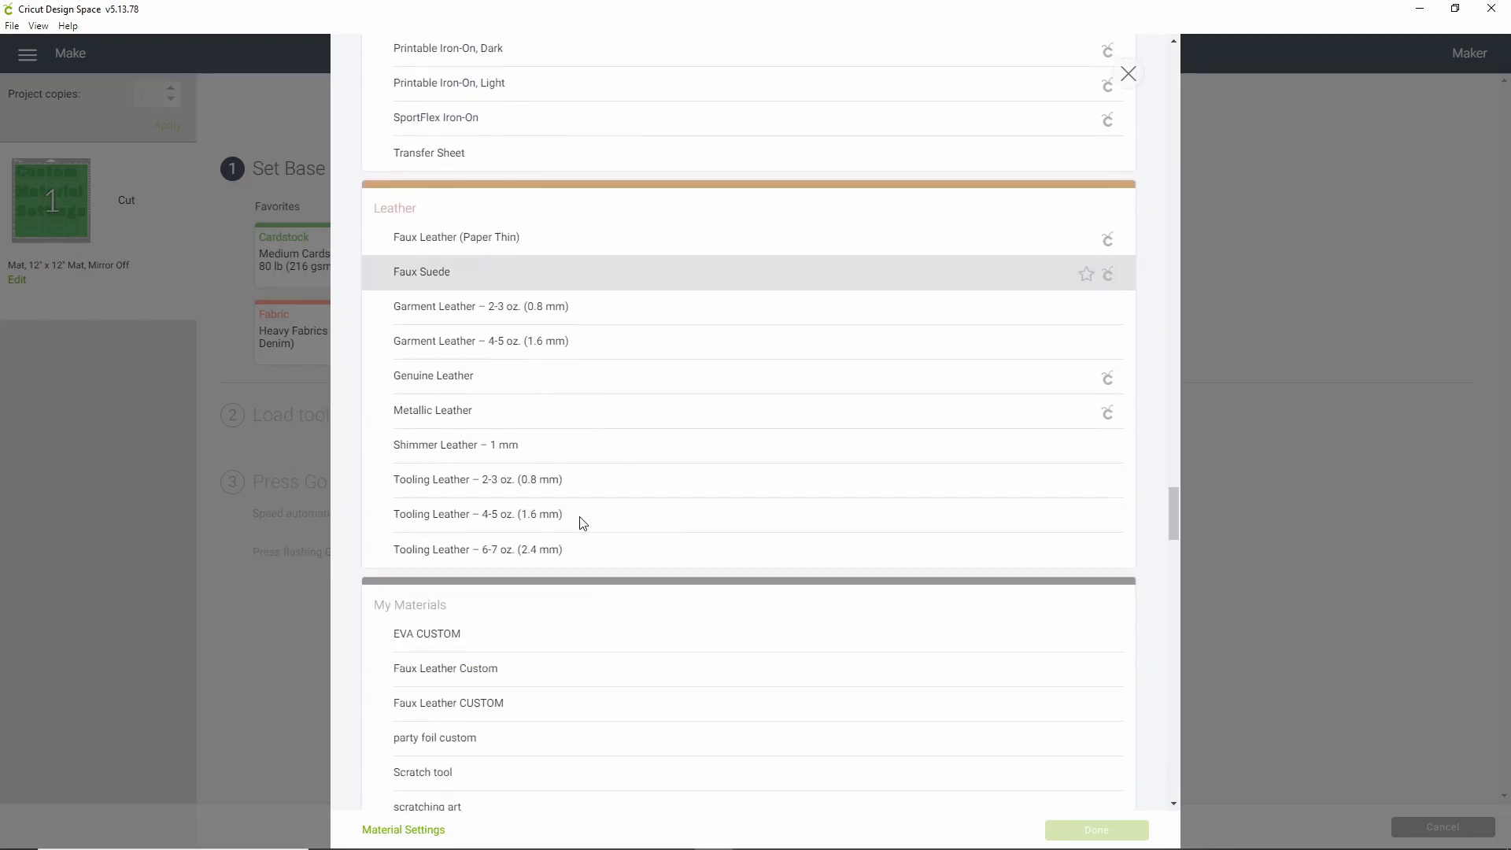
scroll(583, 523, "down", 3)
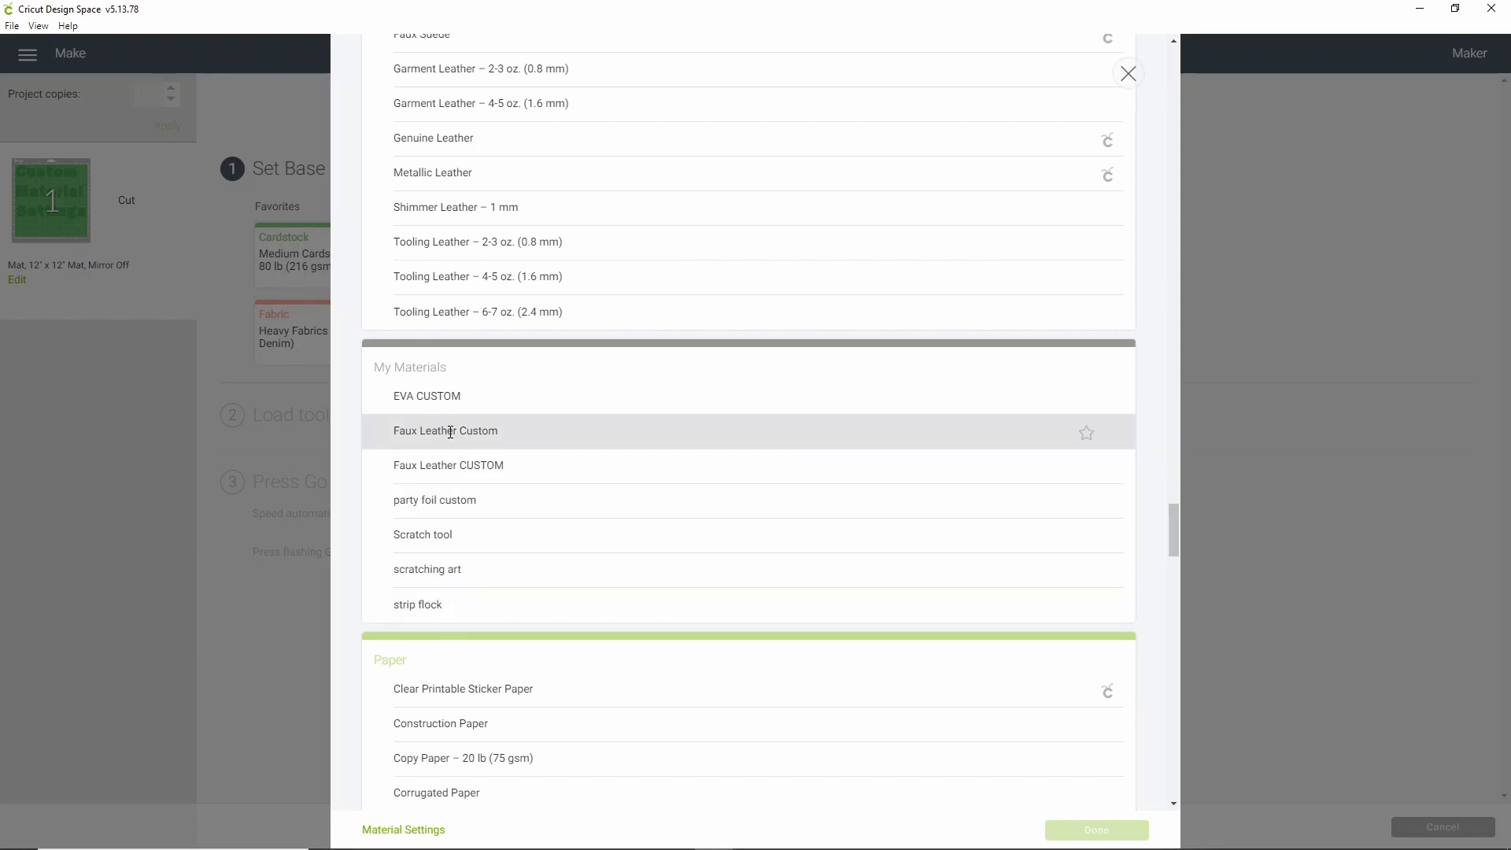
left_click(458, 464)
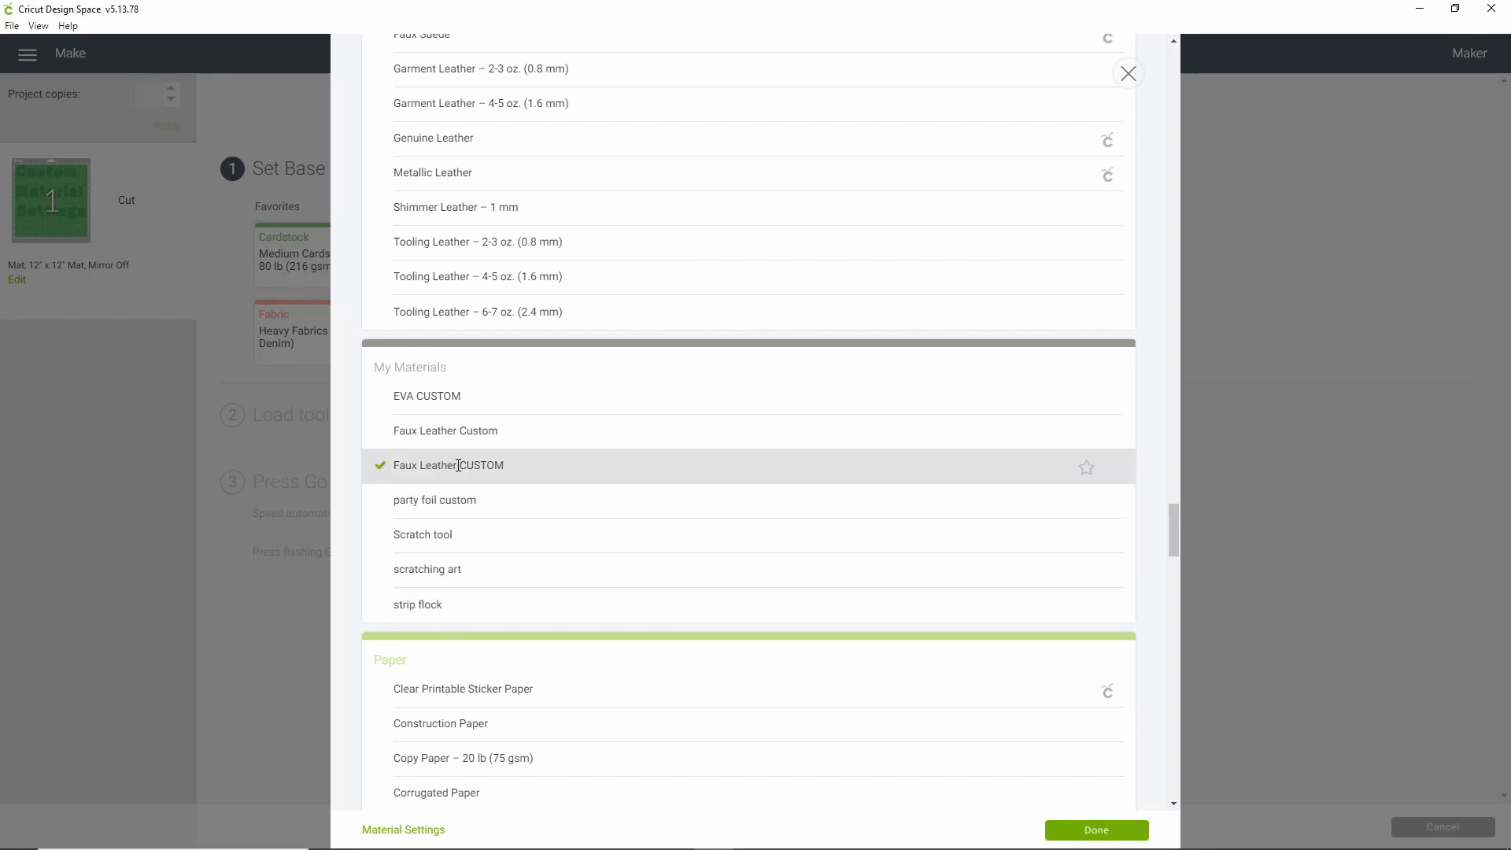
left_click(1094, 832)
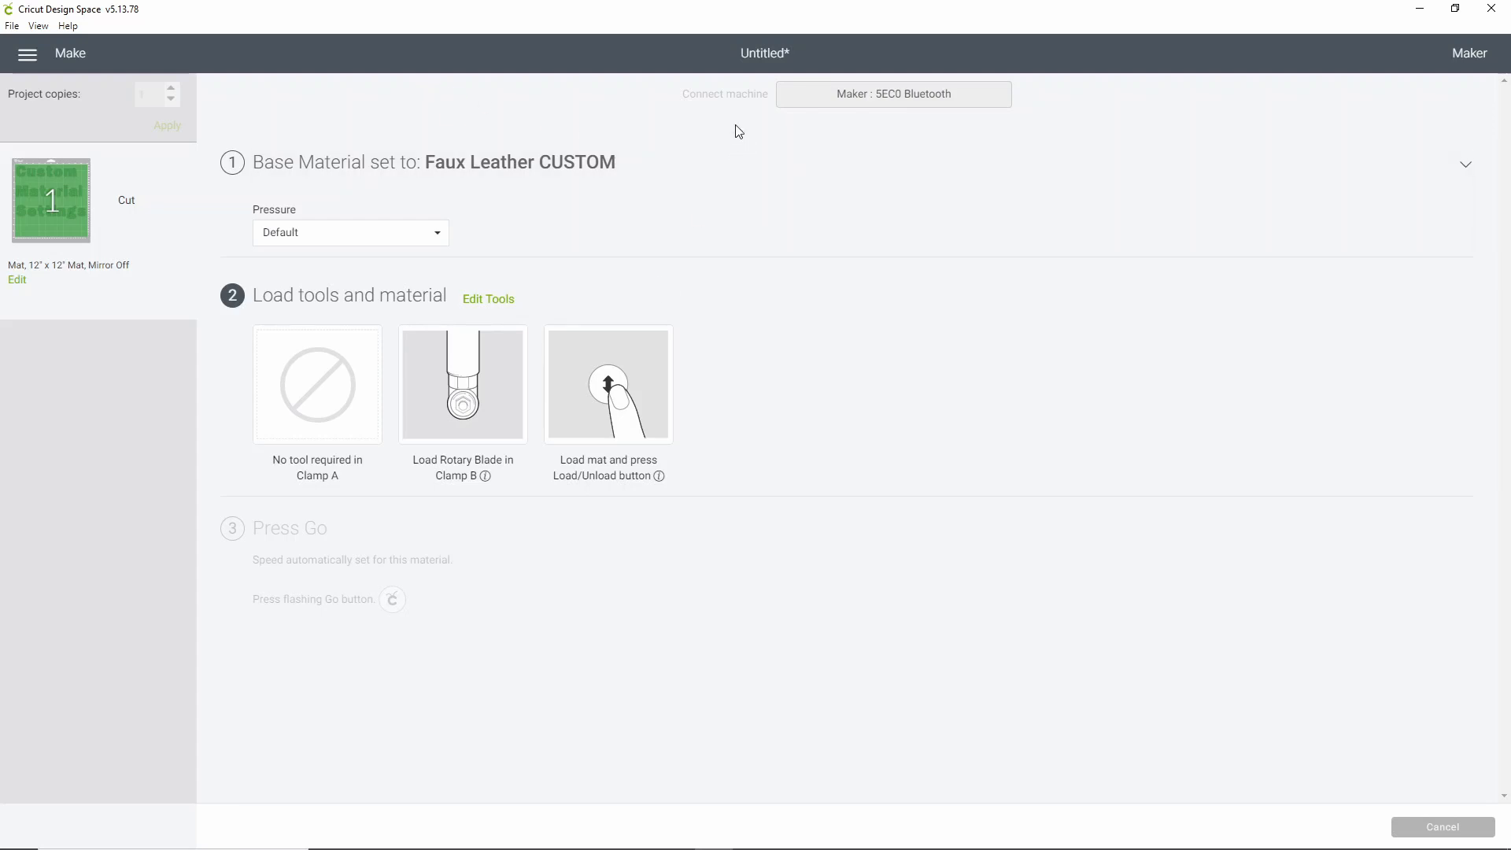
left_click(488, 303)
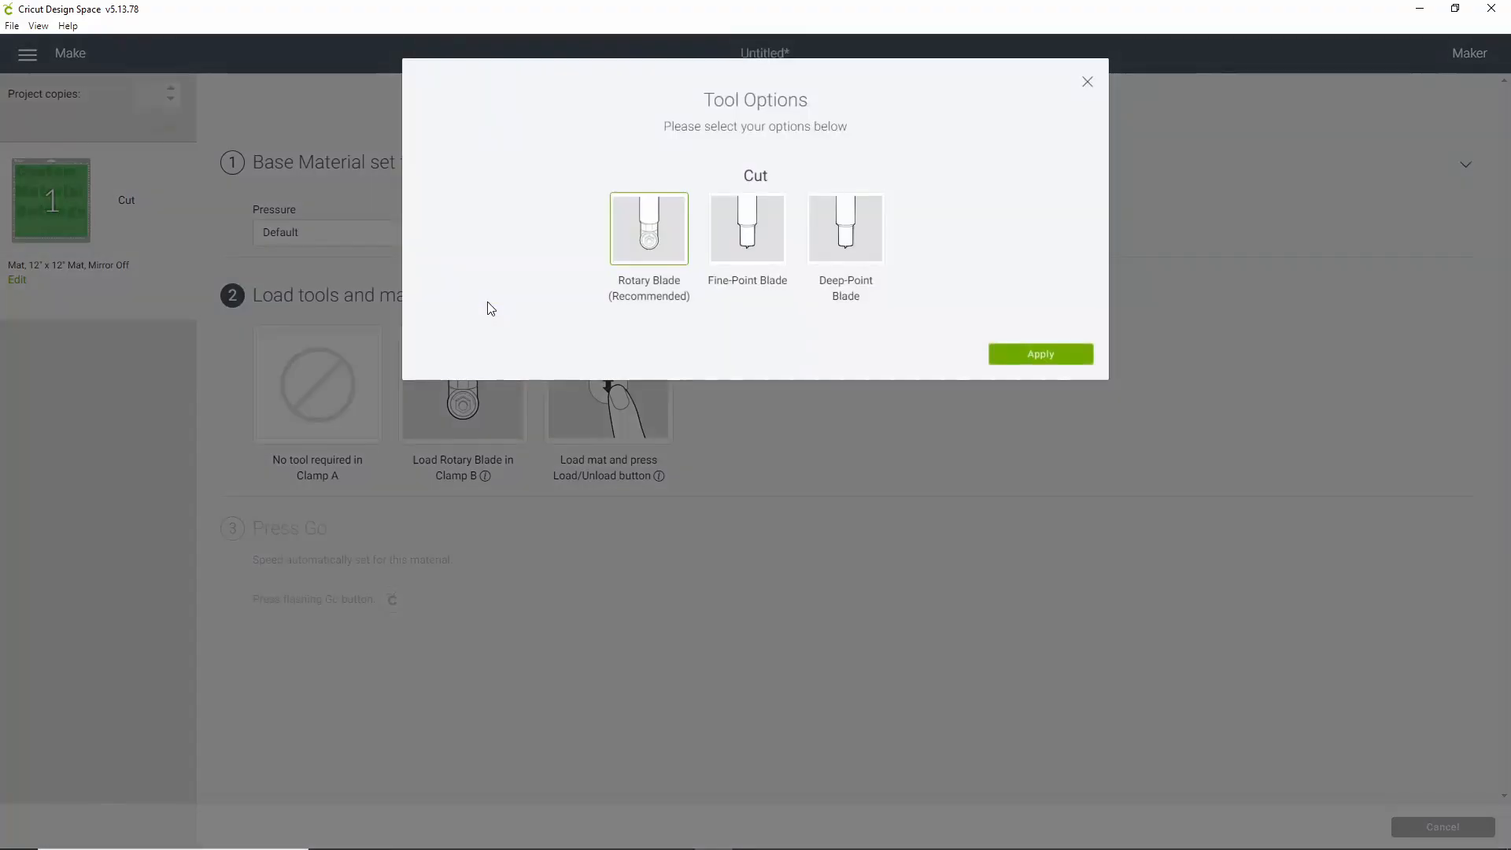
left_click(753, 254)
left_click(1031, 367)
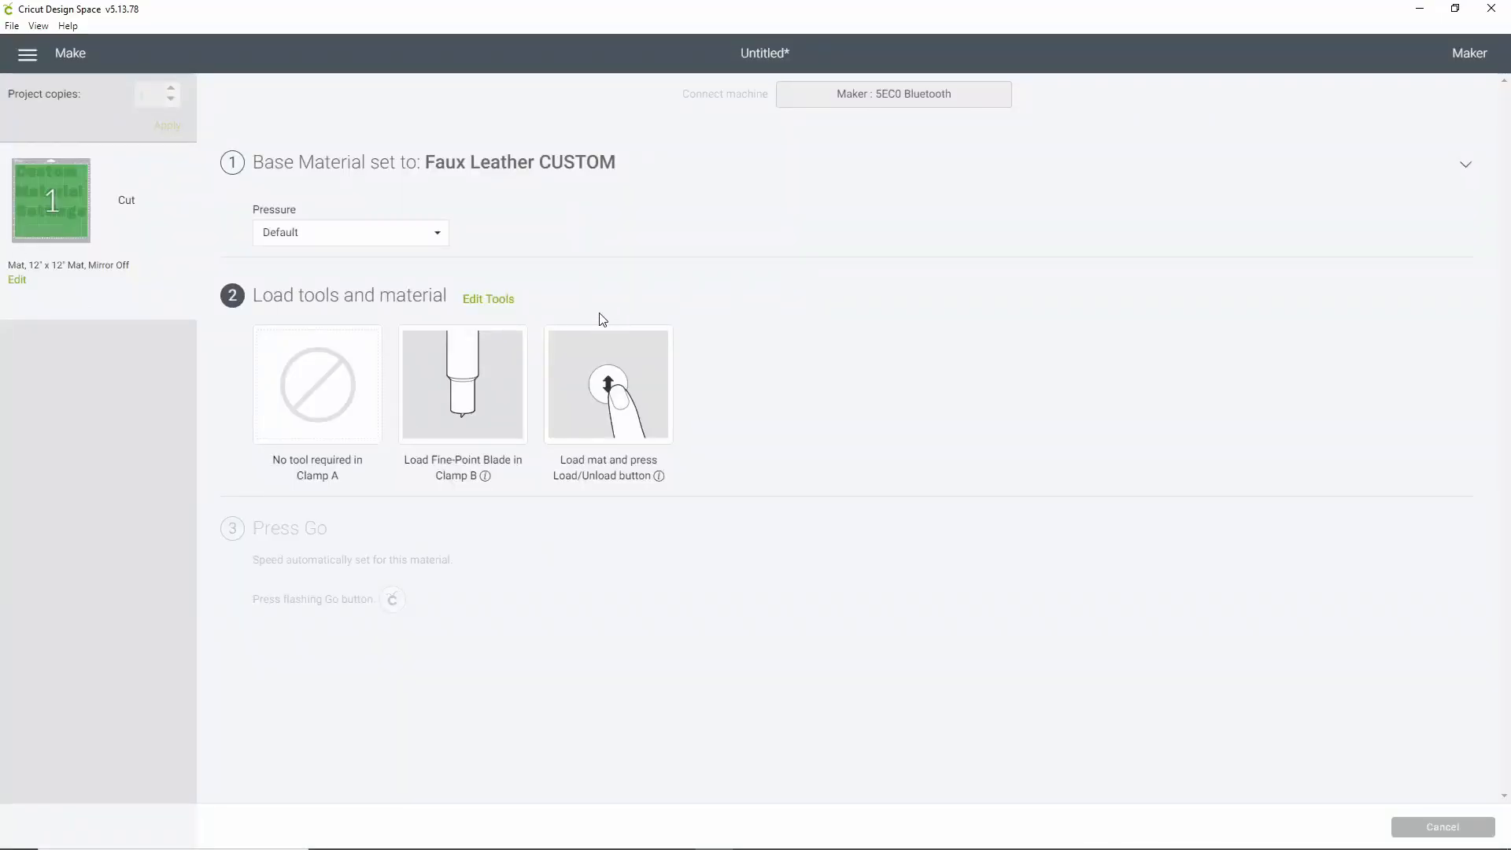
left_click(504, 299)
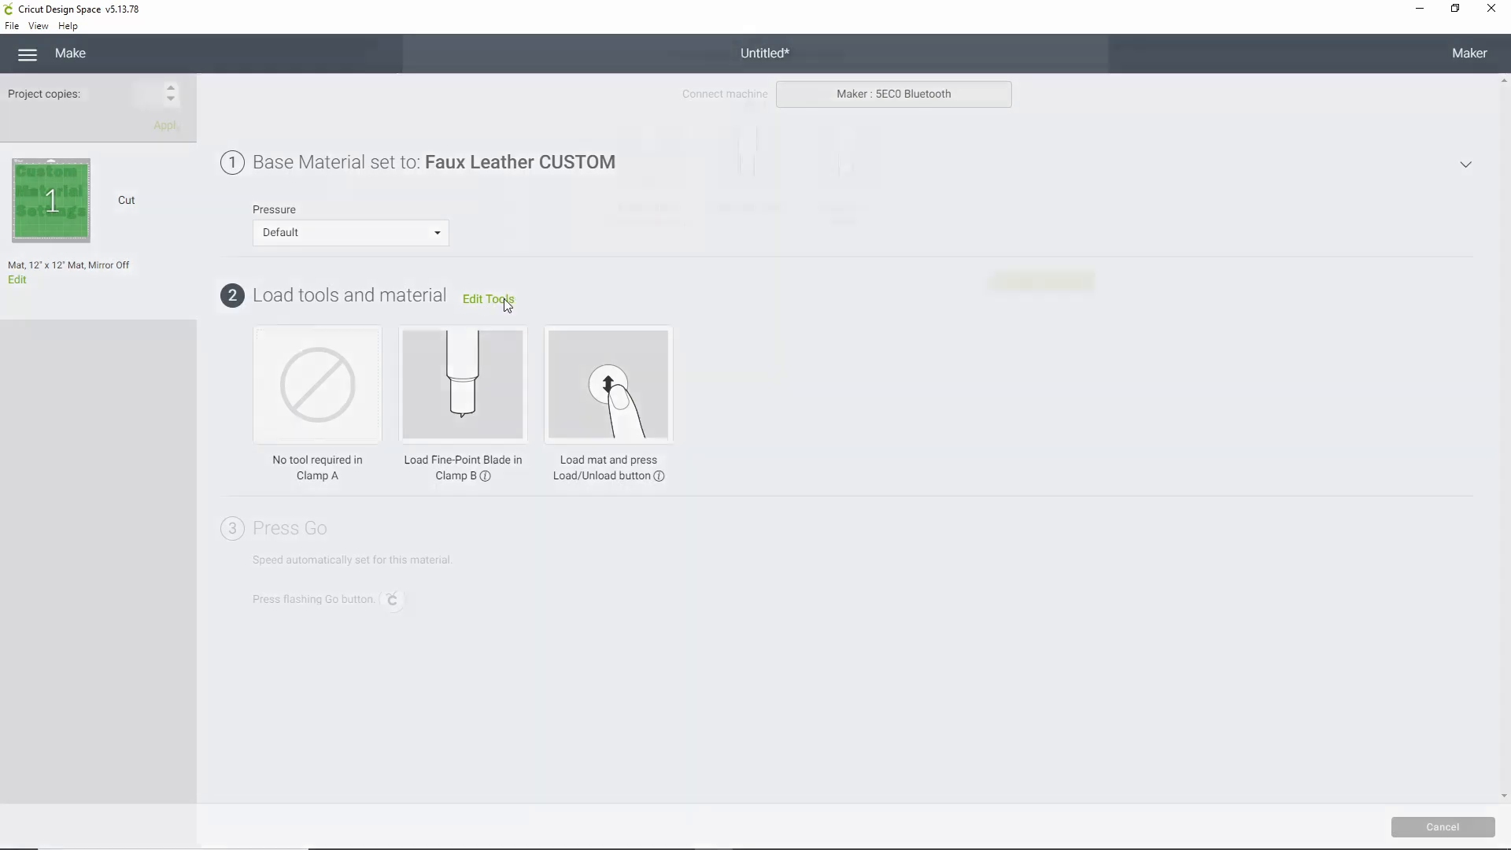
left_click(645, 223)
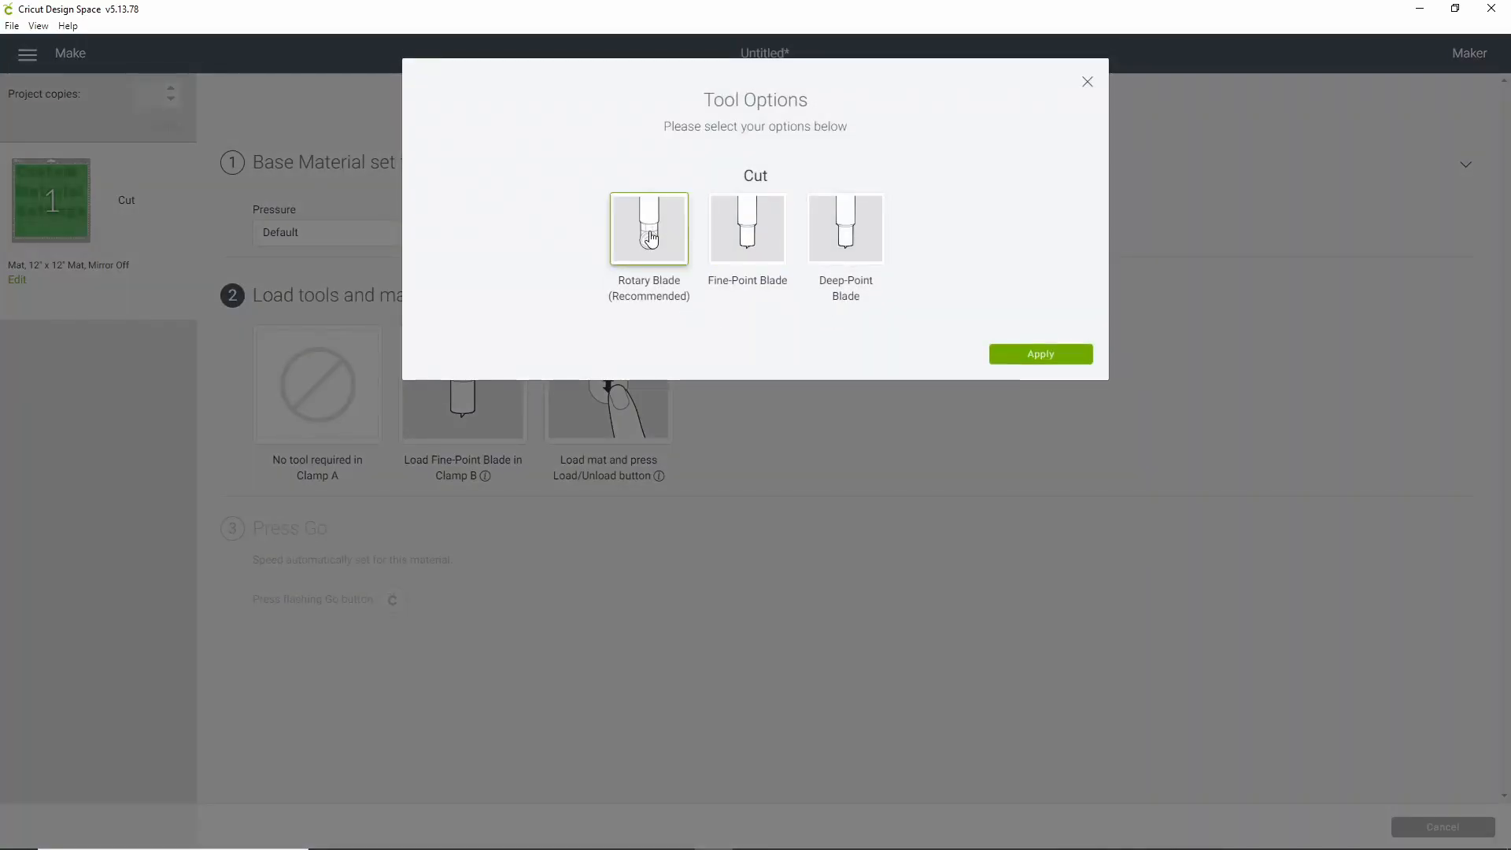
left_click(1054, 354)
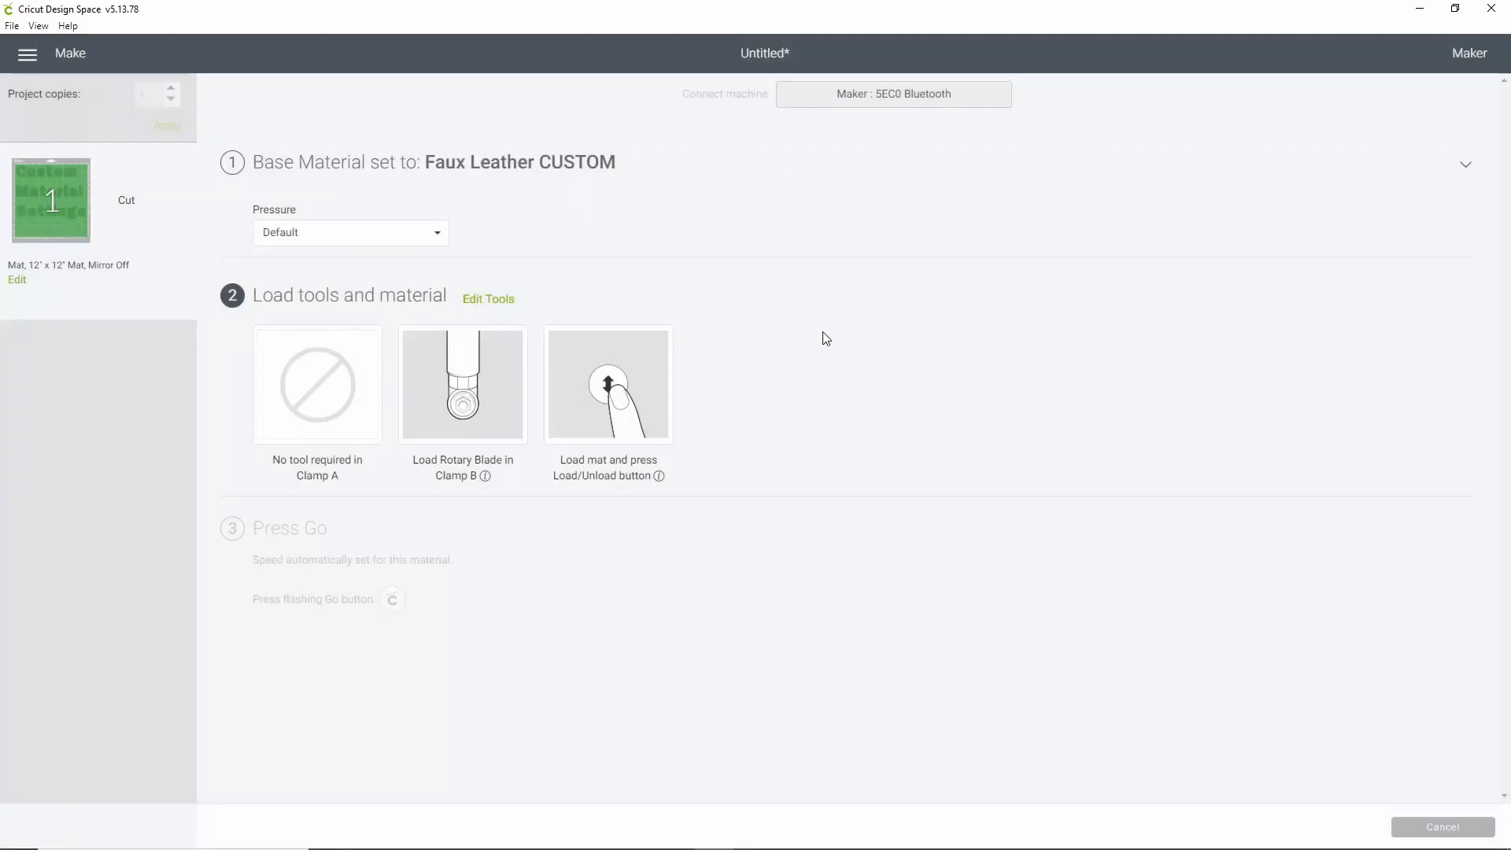